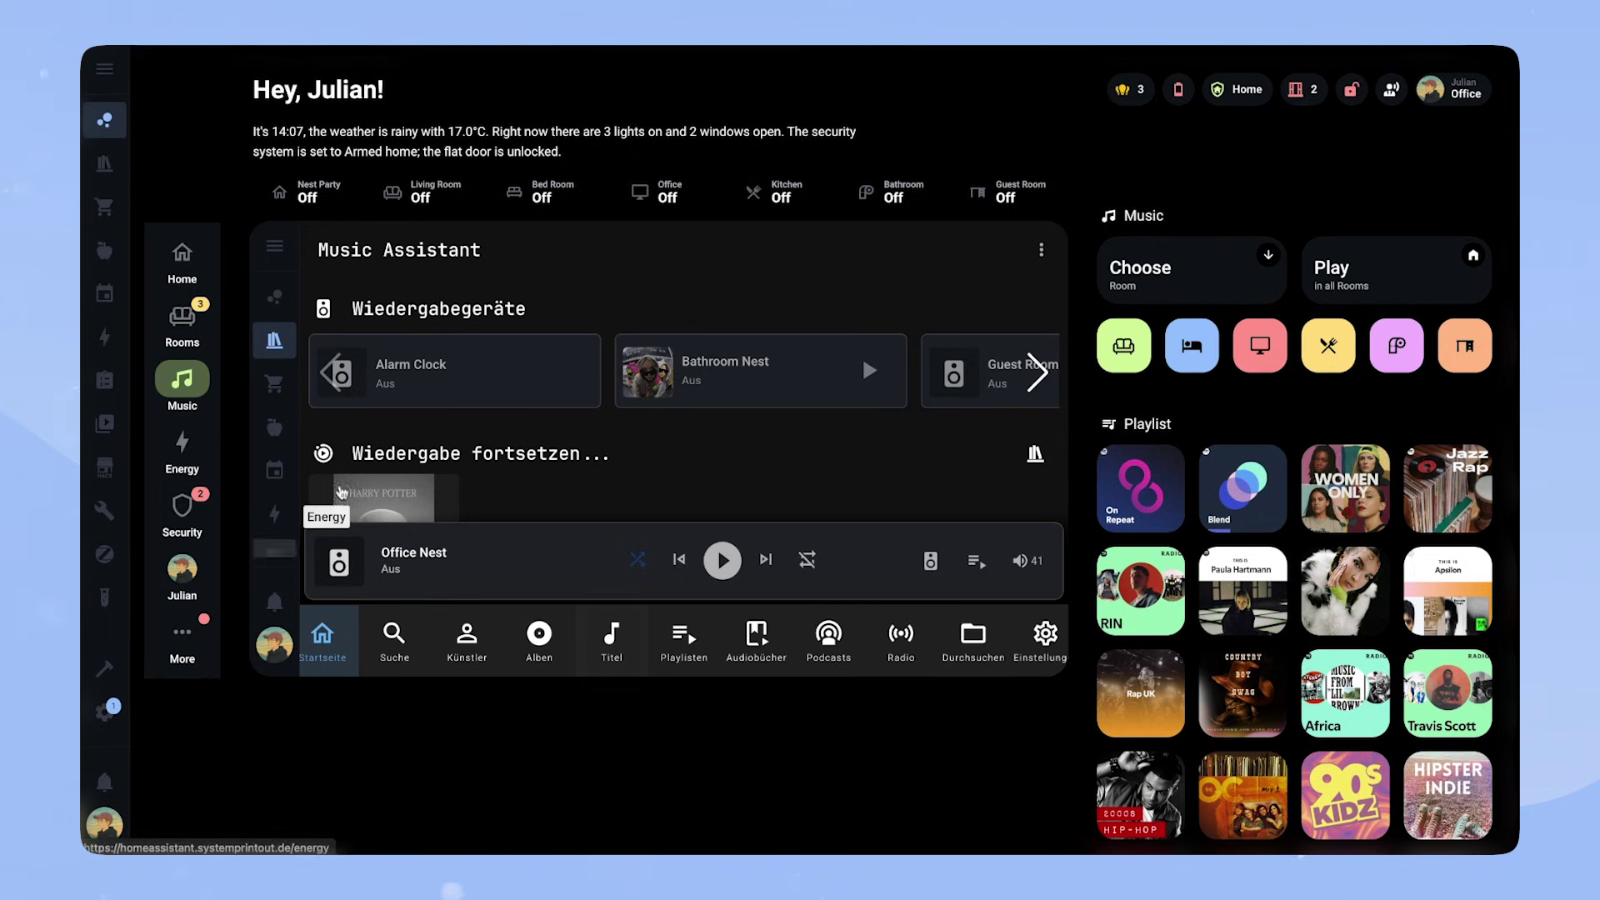
- Browse Music Assistant's search and artist list, then return to its home view
left_click(392, 638)
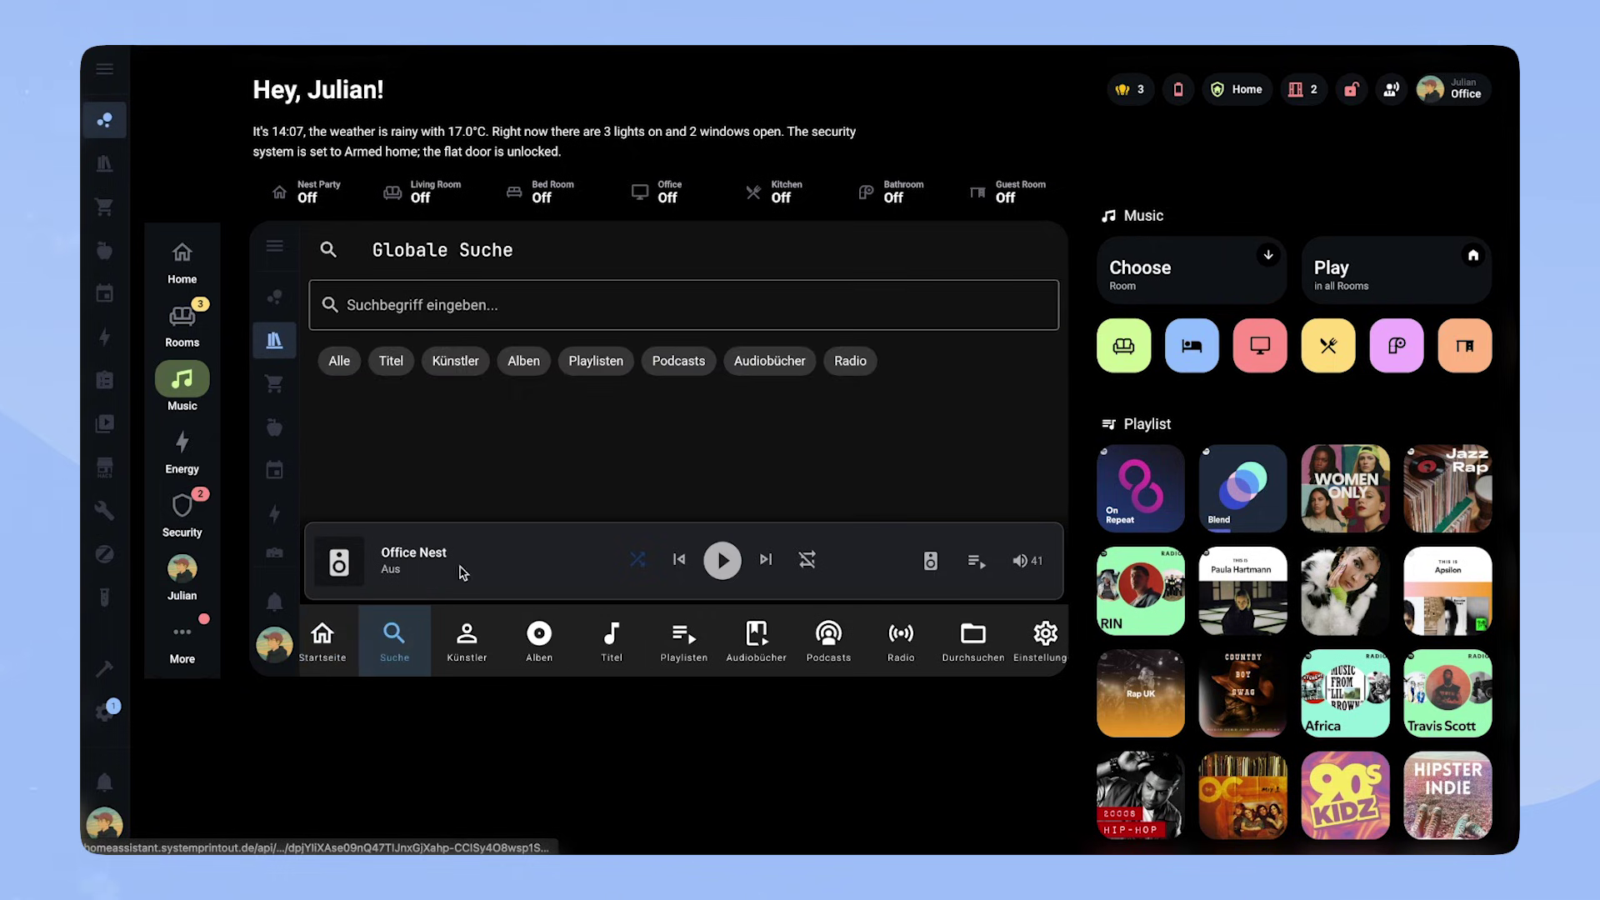
left_click(474, 649)
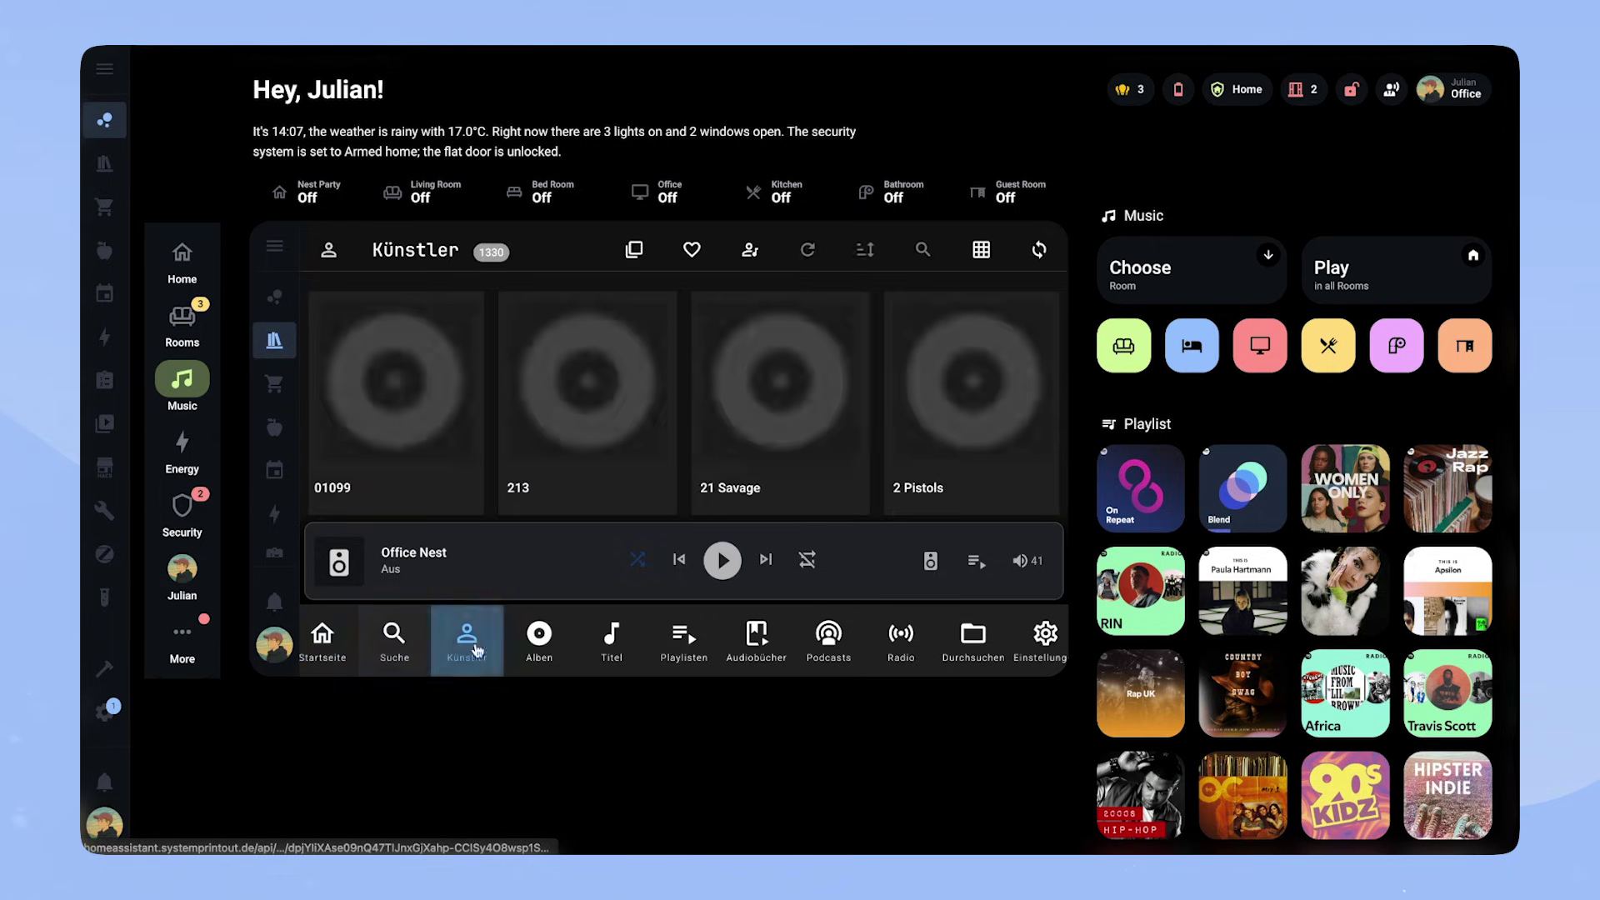
left_click(351, 655)
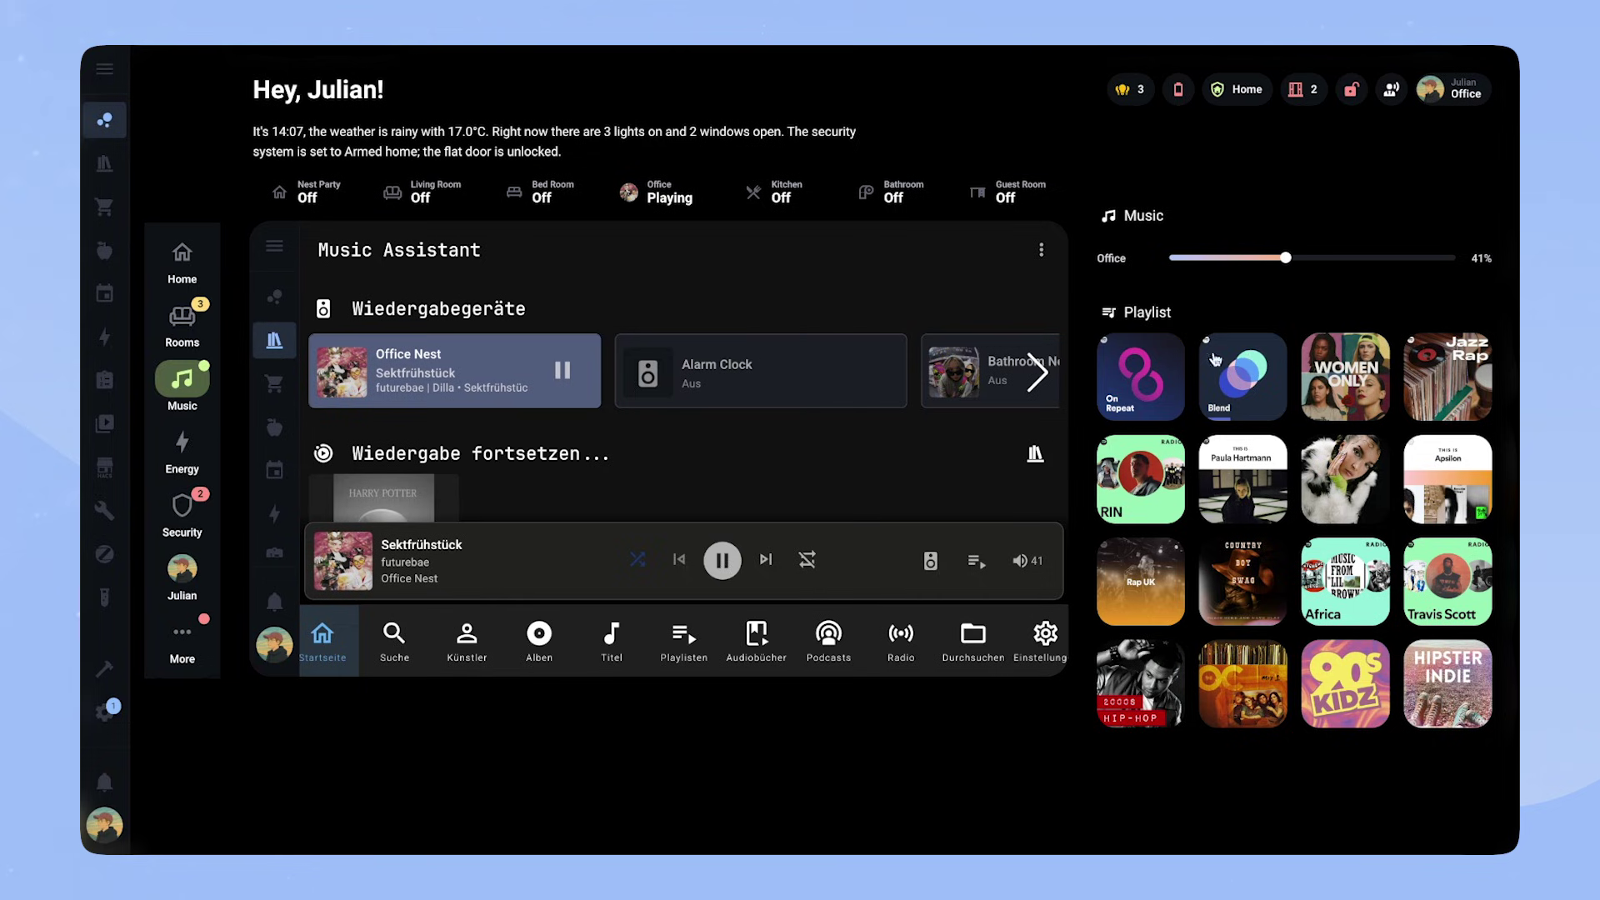
- Expand the now-playing view, settle the Office volume at 40%, and start the 2000s Hip-Hop playlist
left_click(356, 559)
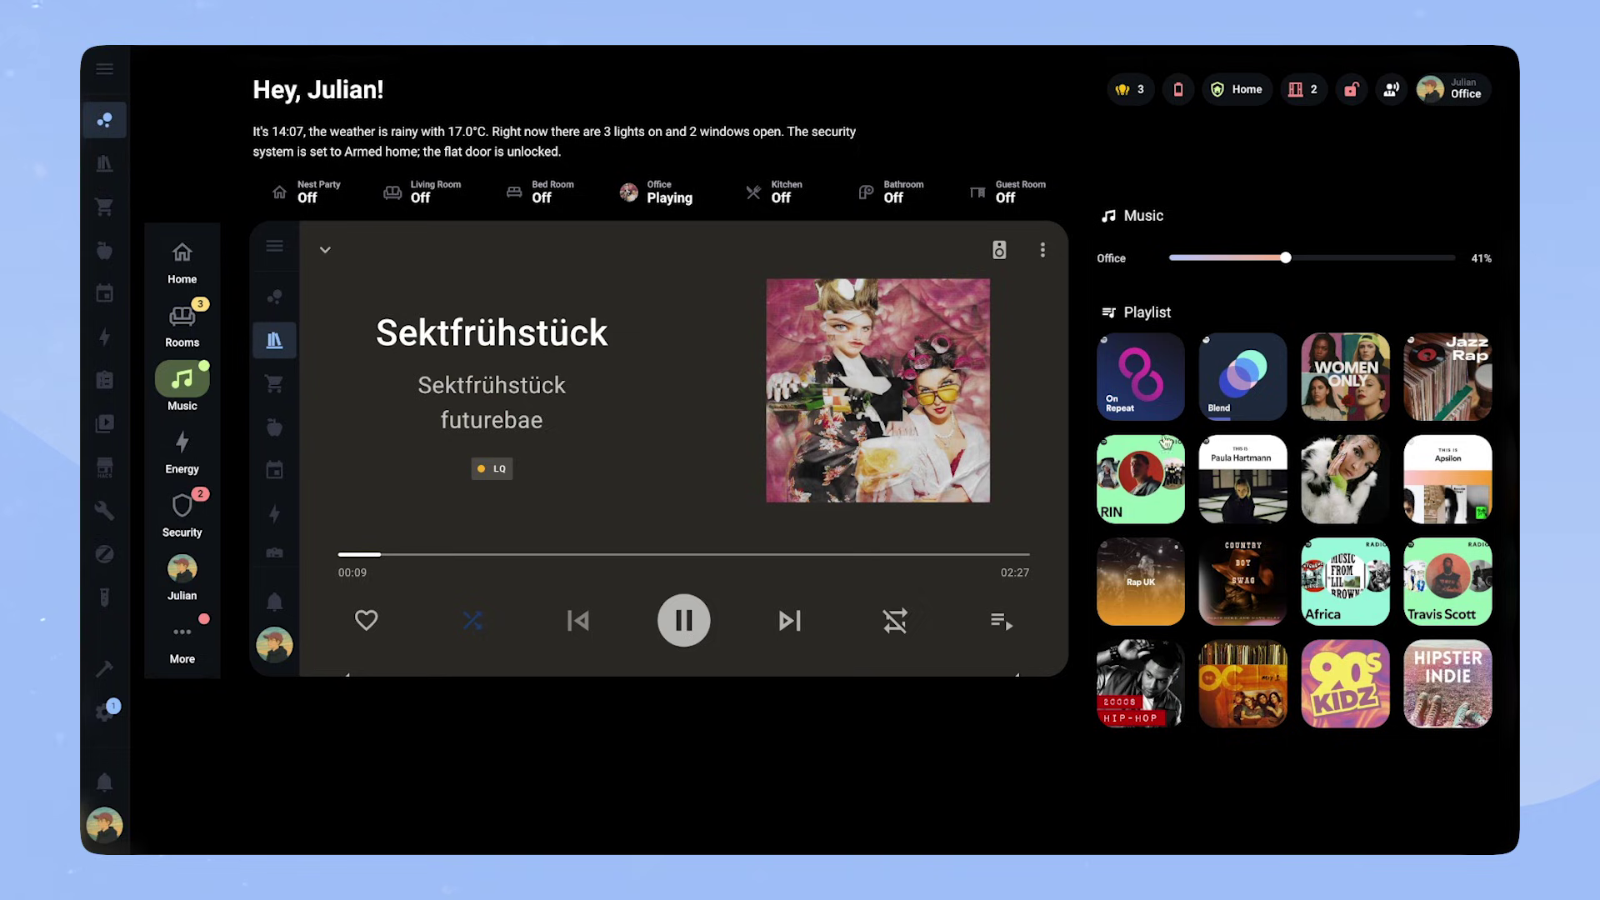
left_click(1240, 259)
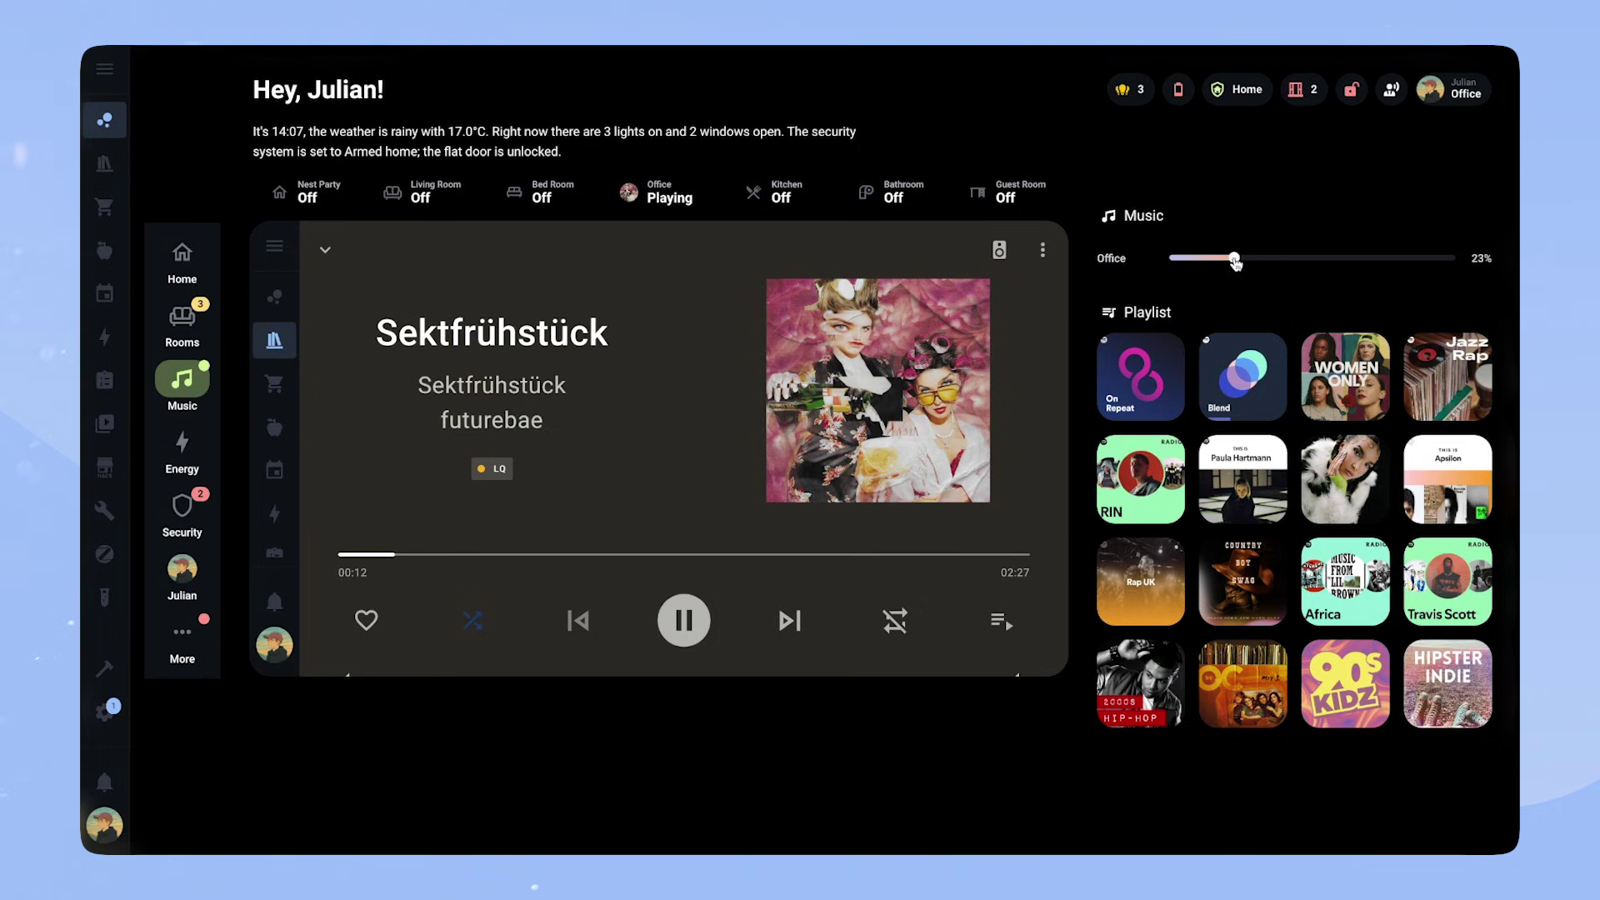
left_click(1338, 260)
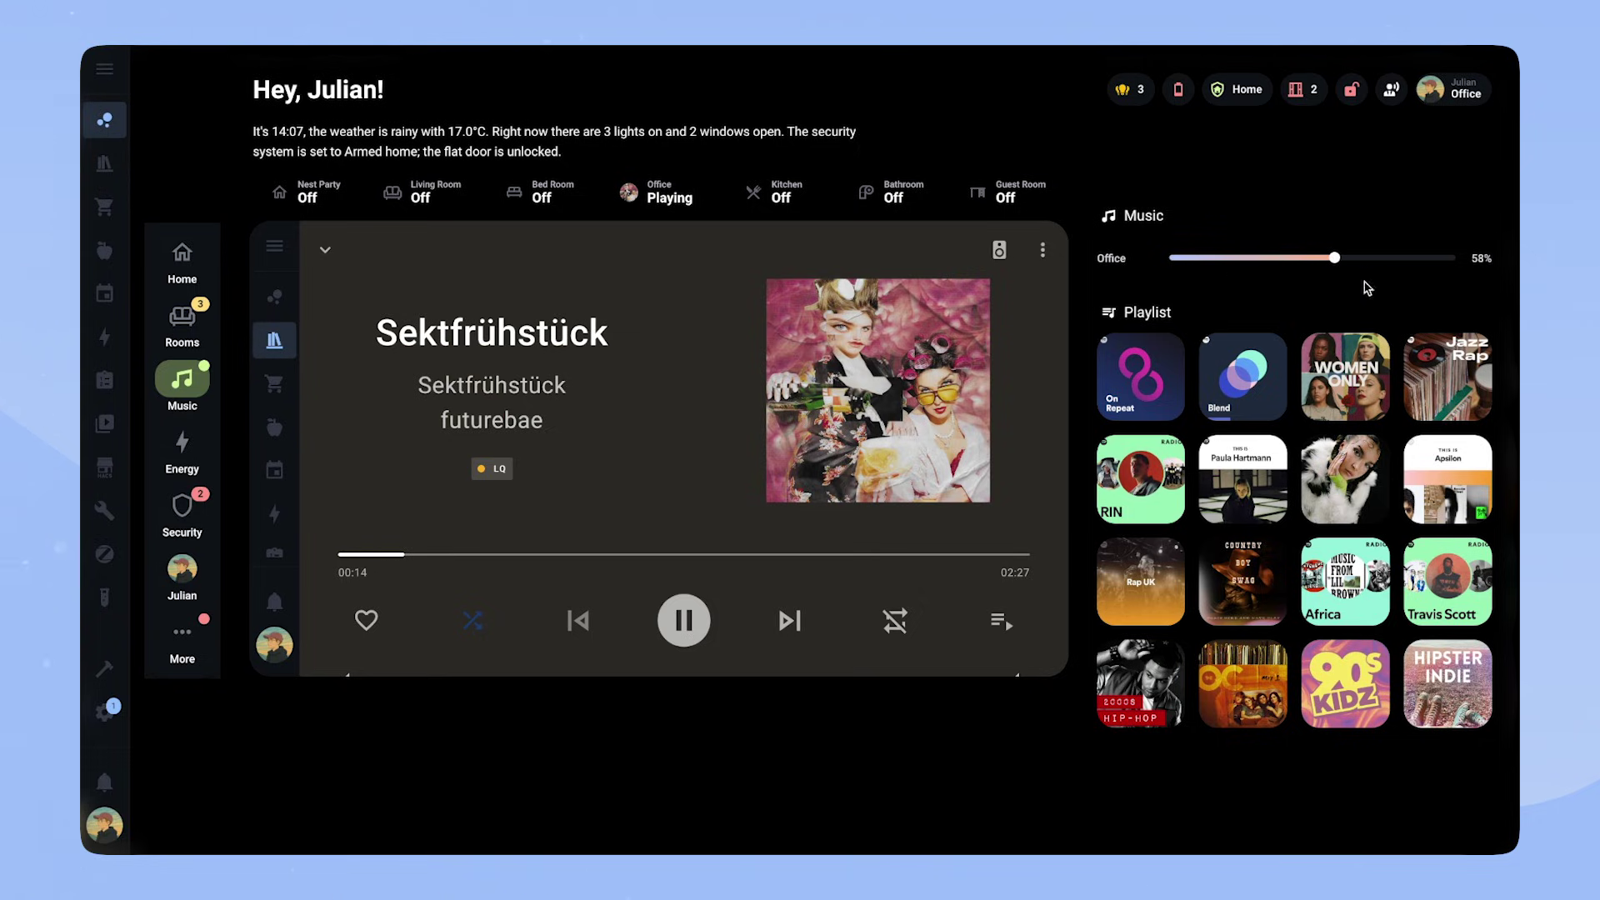
left_click(1284, 259)
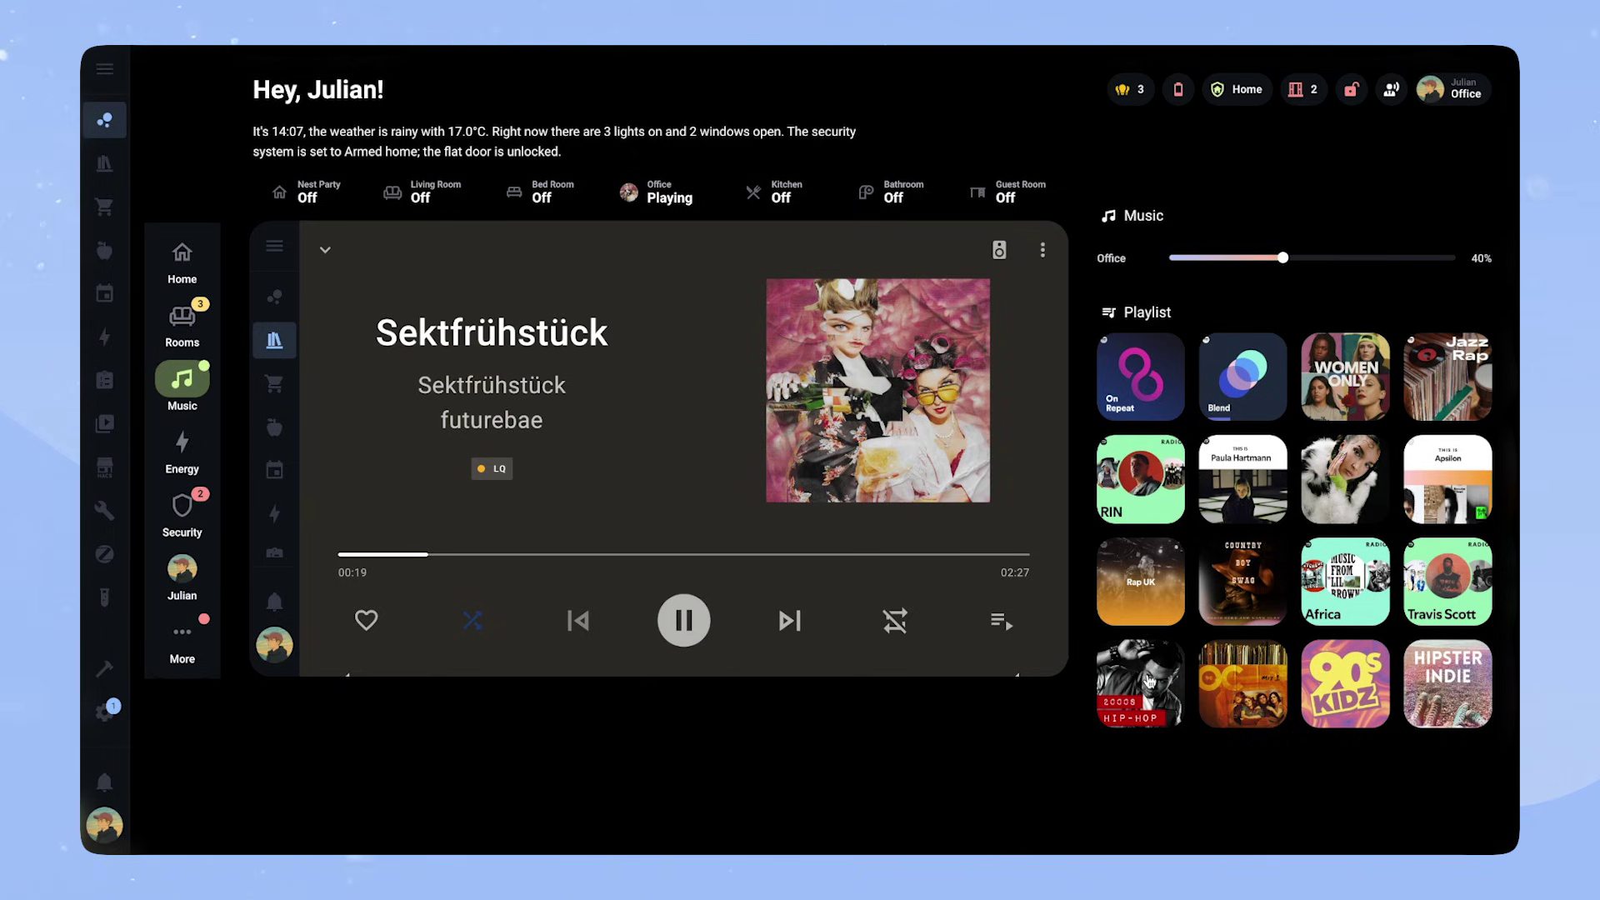
left_click(1149, 682)
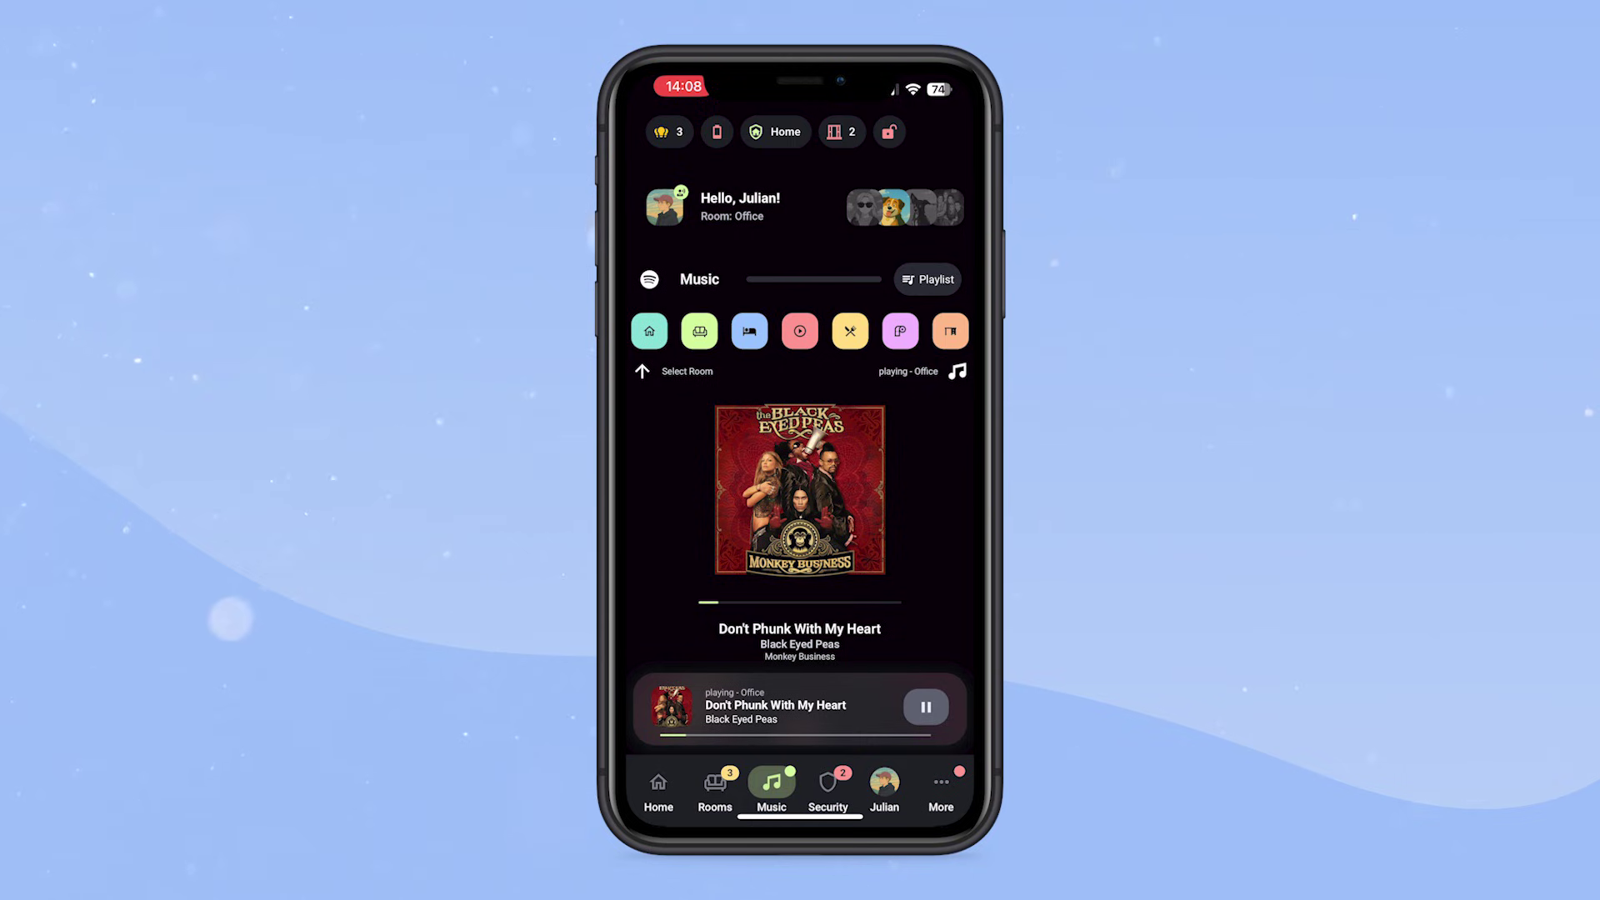
- On the phone, scroll the Music page, hop to Home and back, and check the Kitchen volume slider
scroll(800, 467, "down", 3)
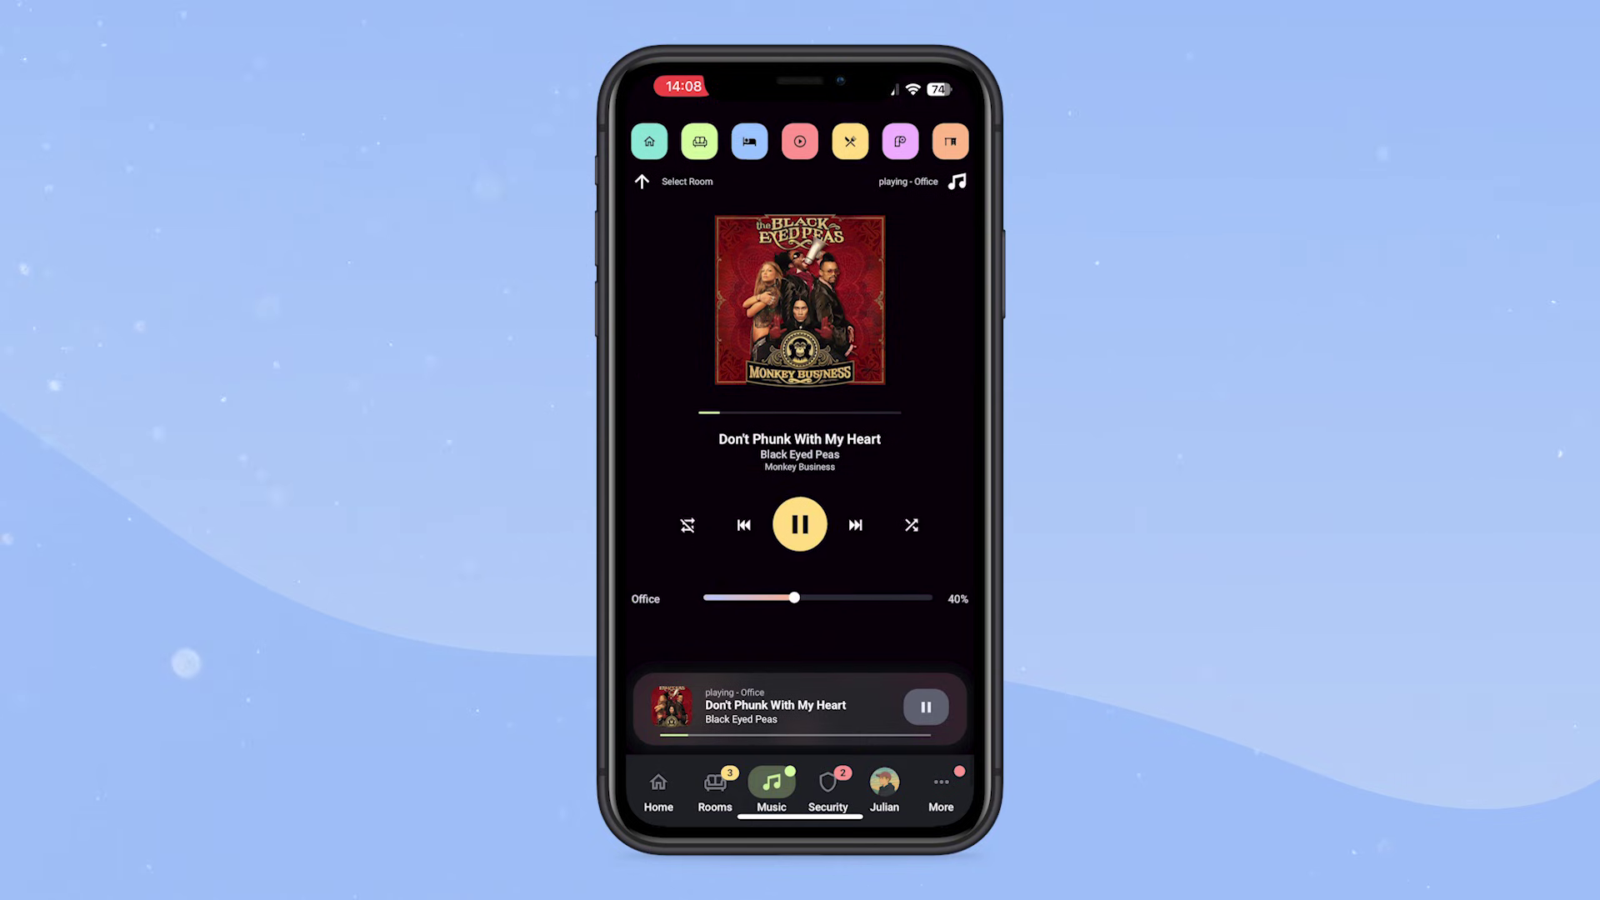
scroll(801, 416, "up", 2)
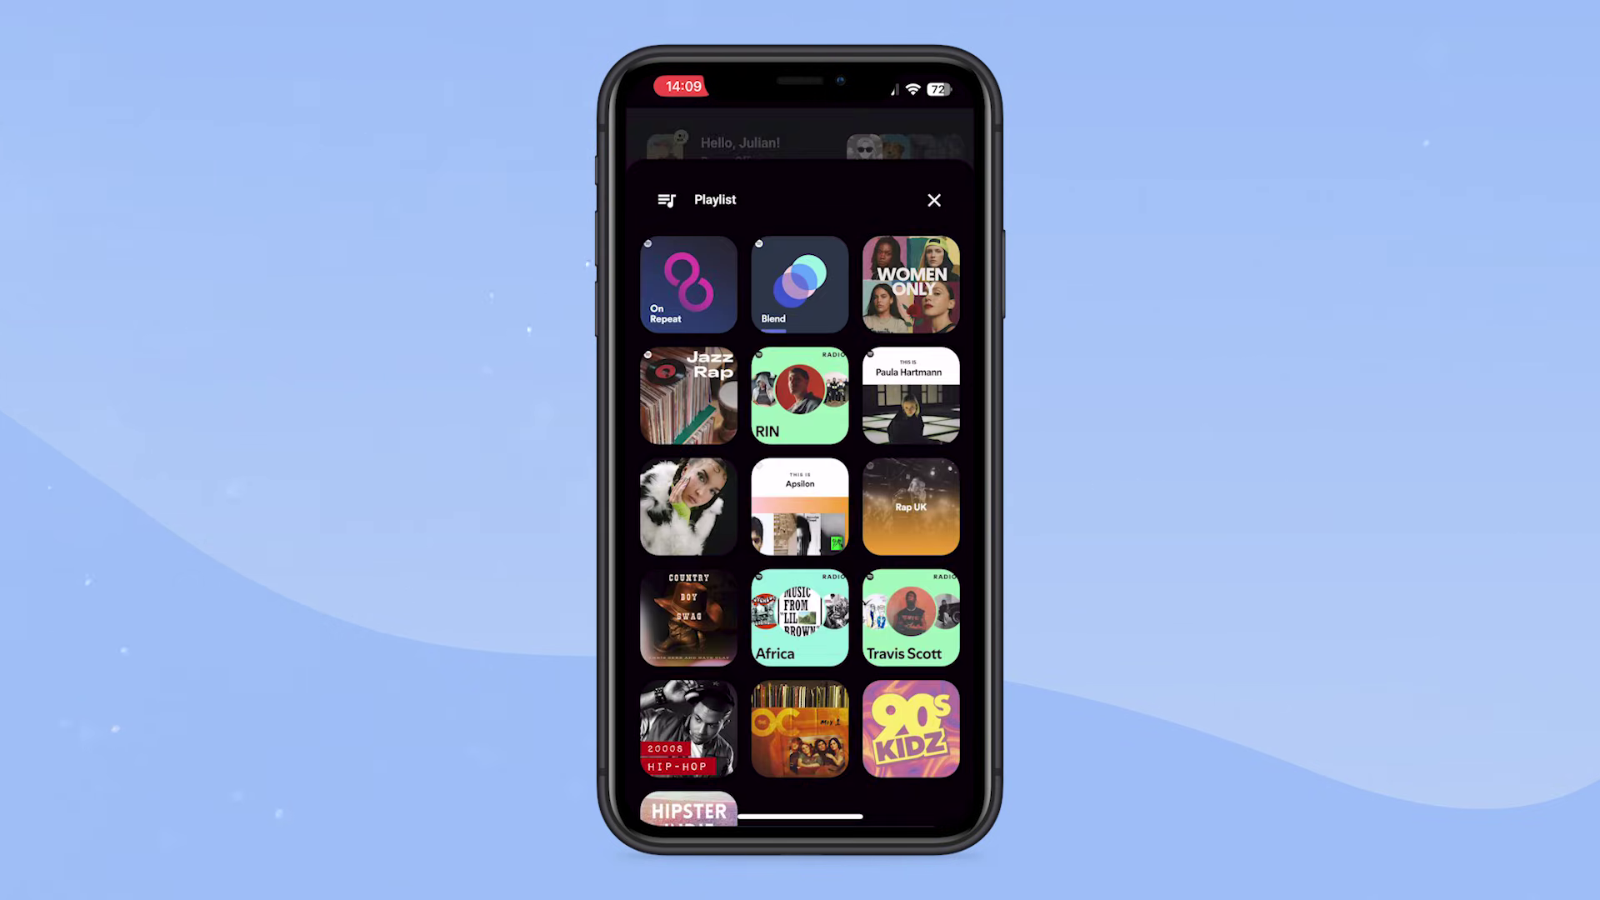
scroll(800, 517, "down", 2)
scroll(800, 517, "up", 2)
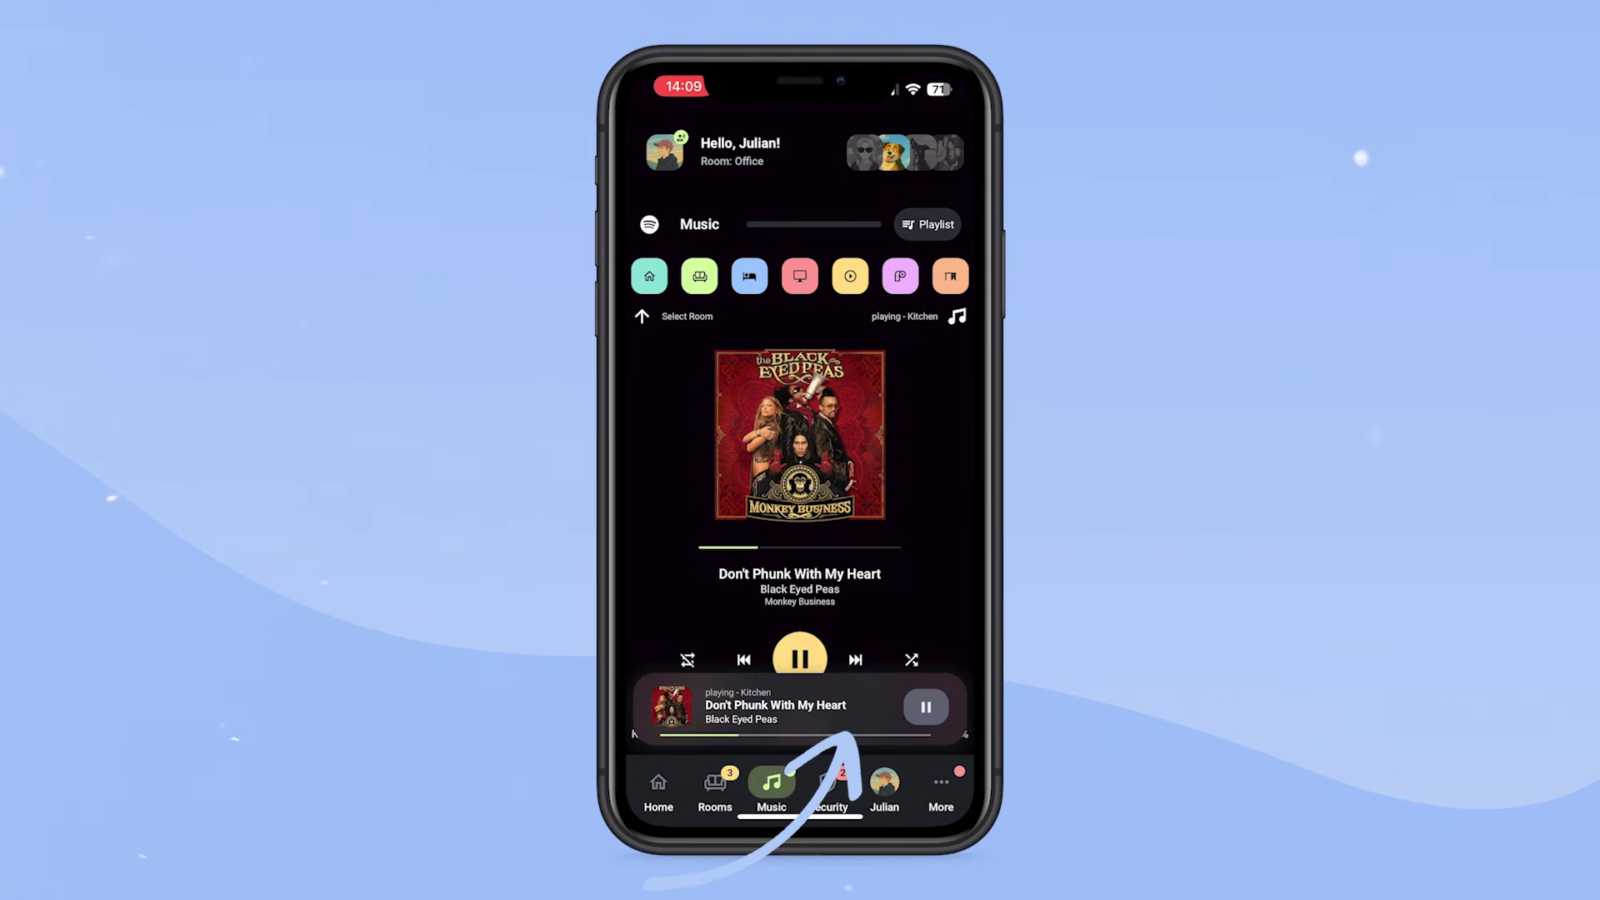
left_click(659, 787)
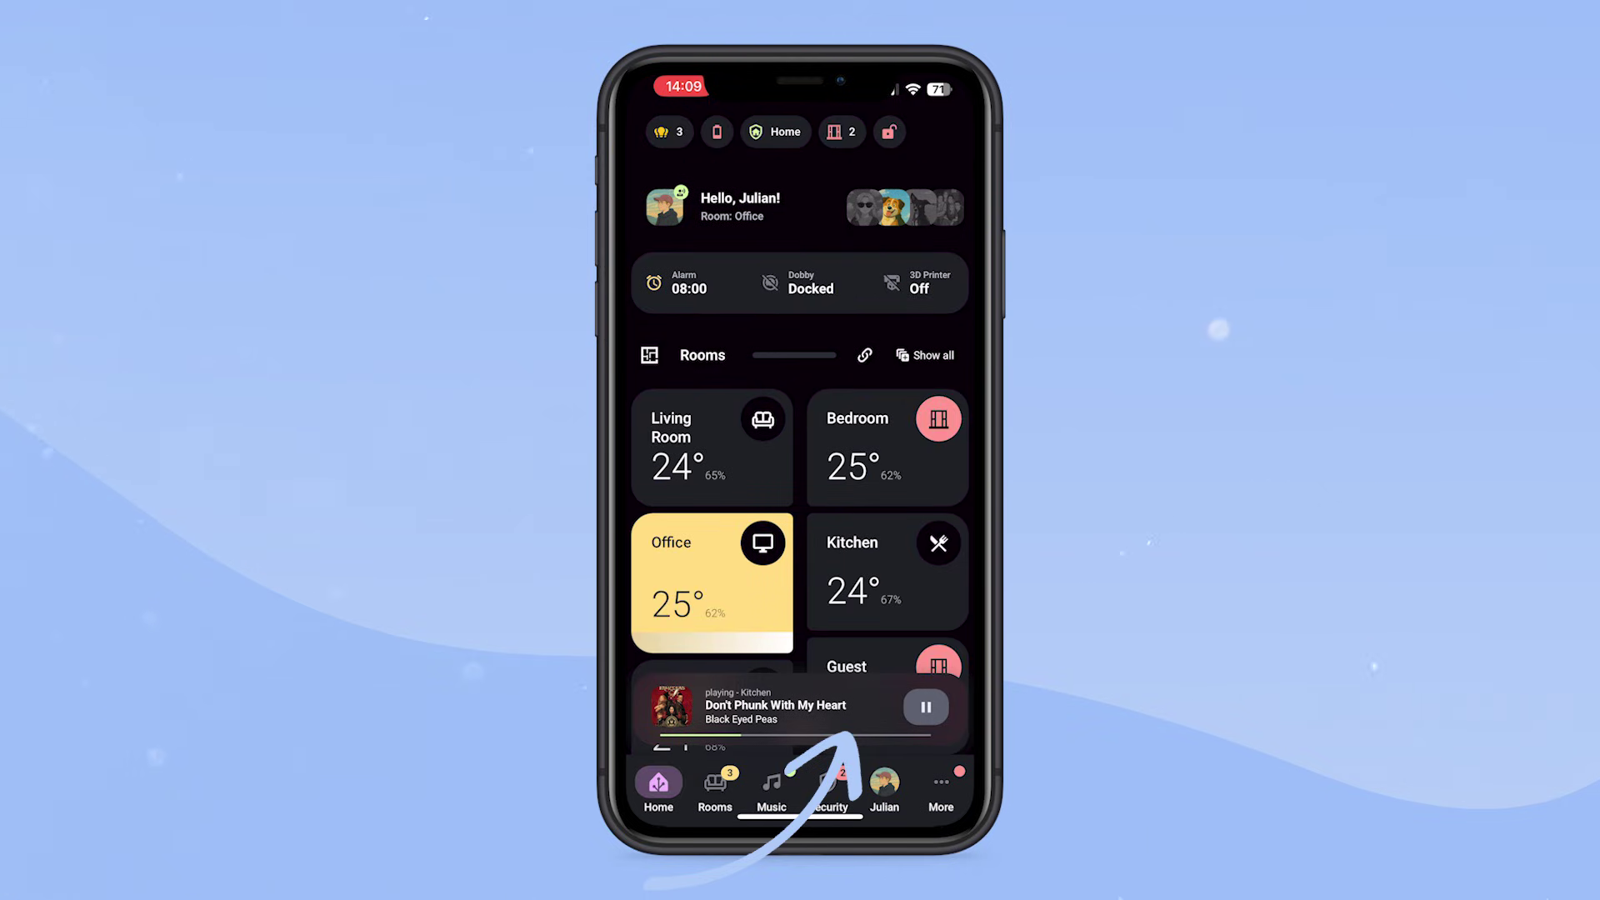
left_click(771, 788)
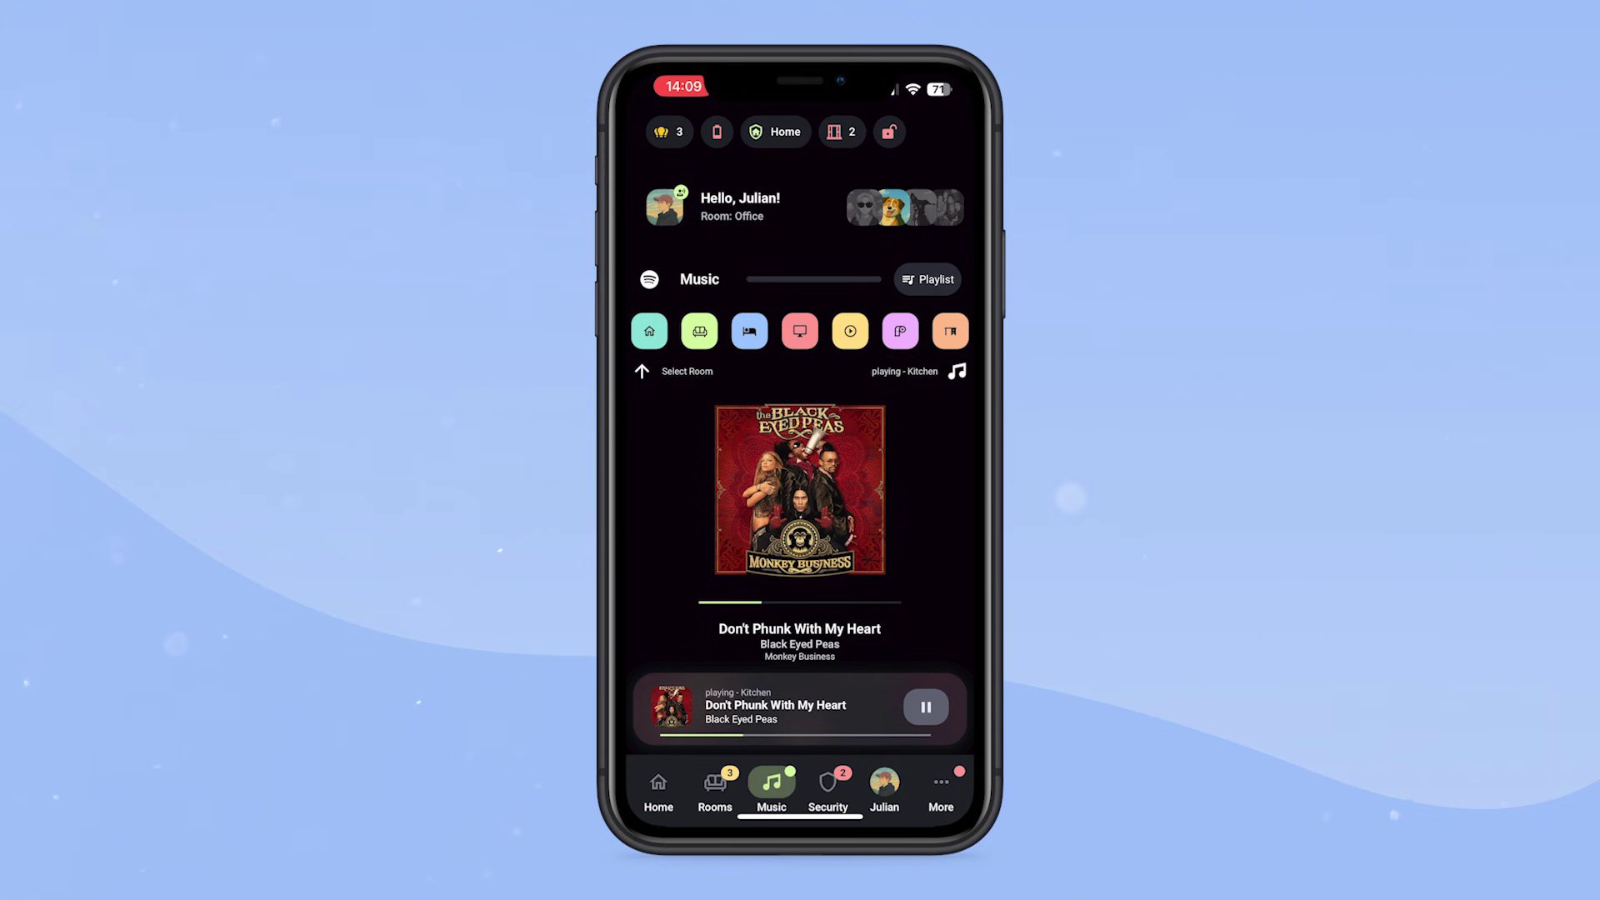
scroll(800, 500, "down", 3)
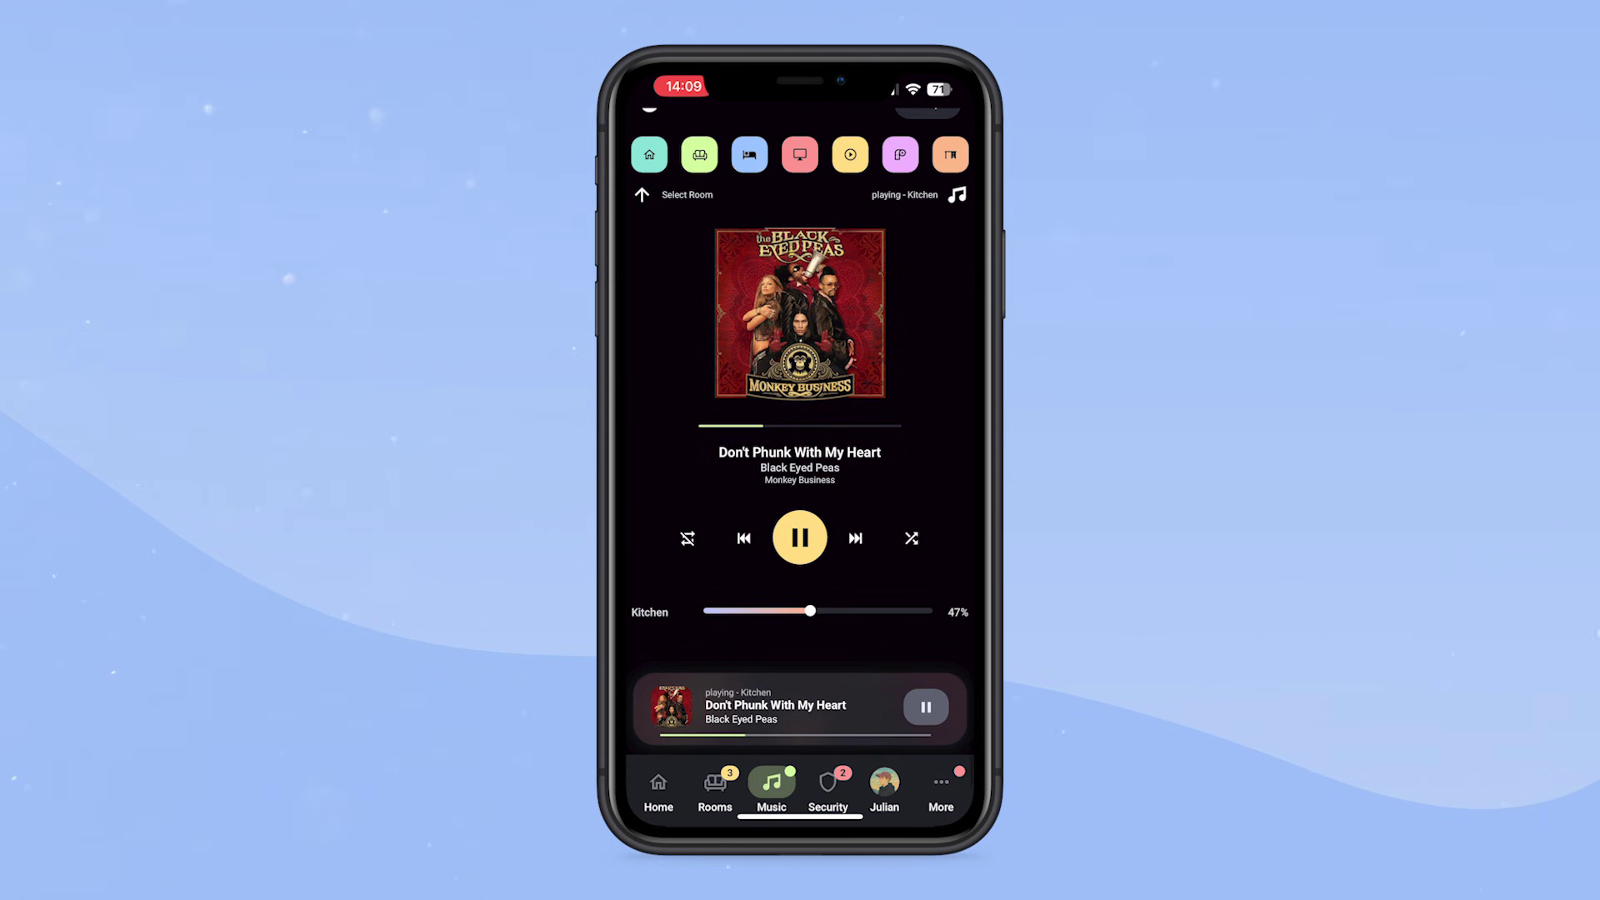
scroll(800, 417, "up", 3)
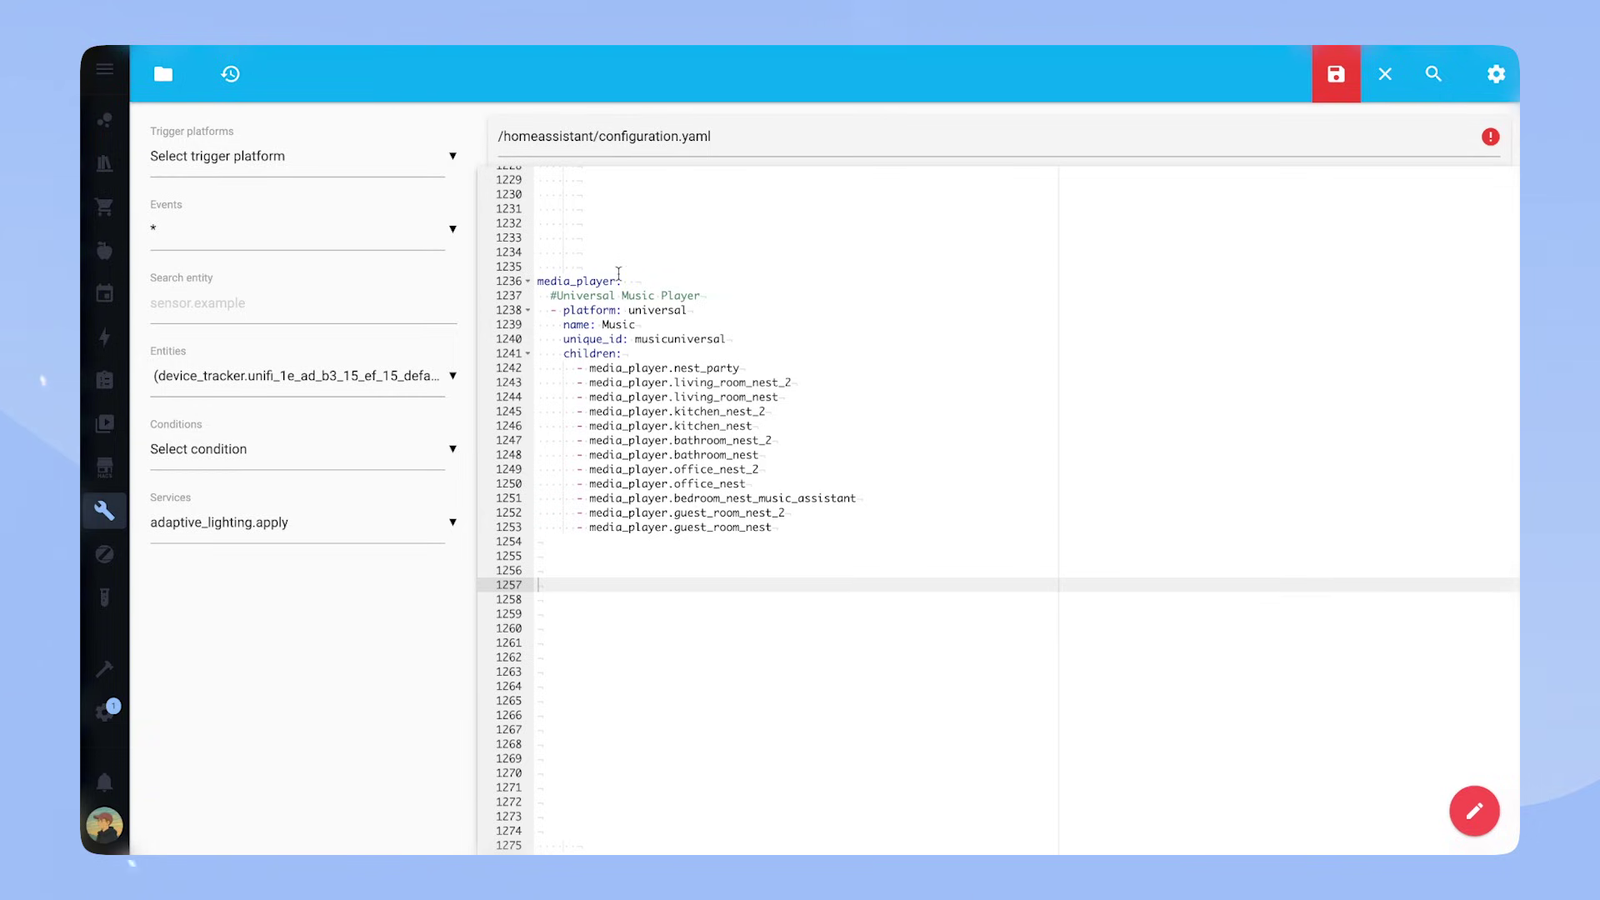
- Paste the input_text music_playlist YAML (name Music Playlist, max 200) onto line 1257 of configuration.yaml
left_click_drag(563, 353, 838, 533)
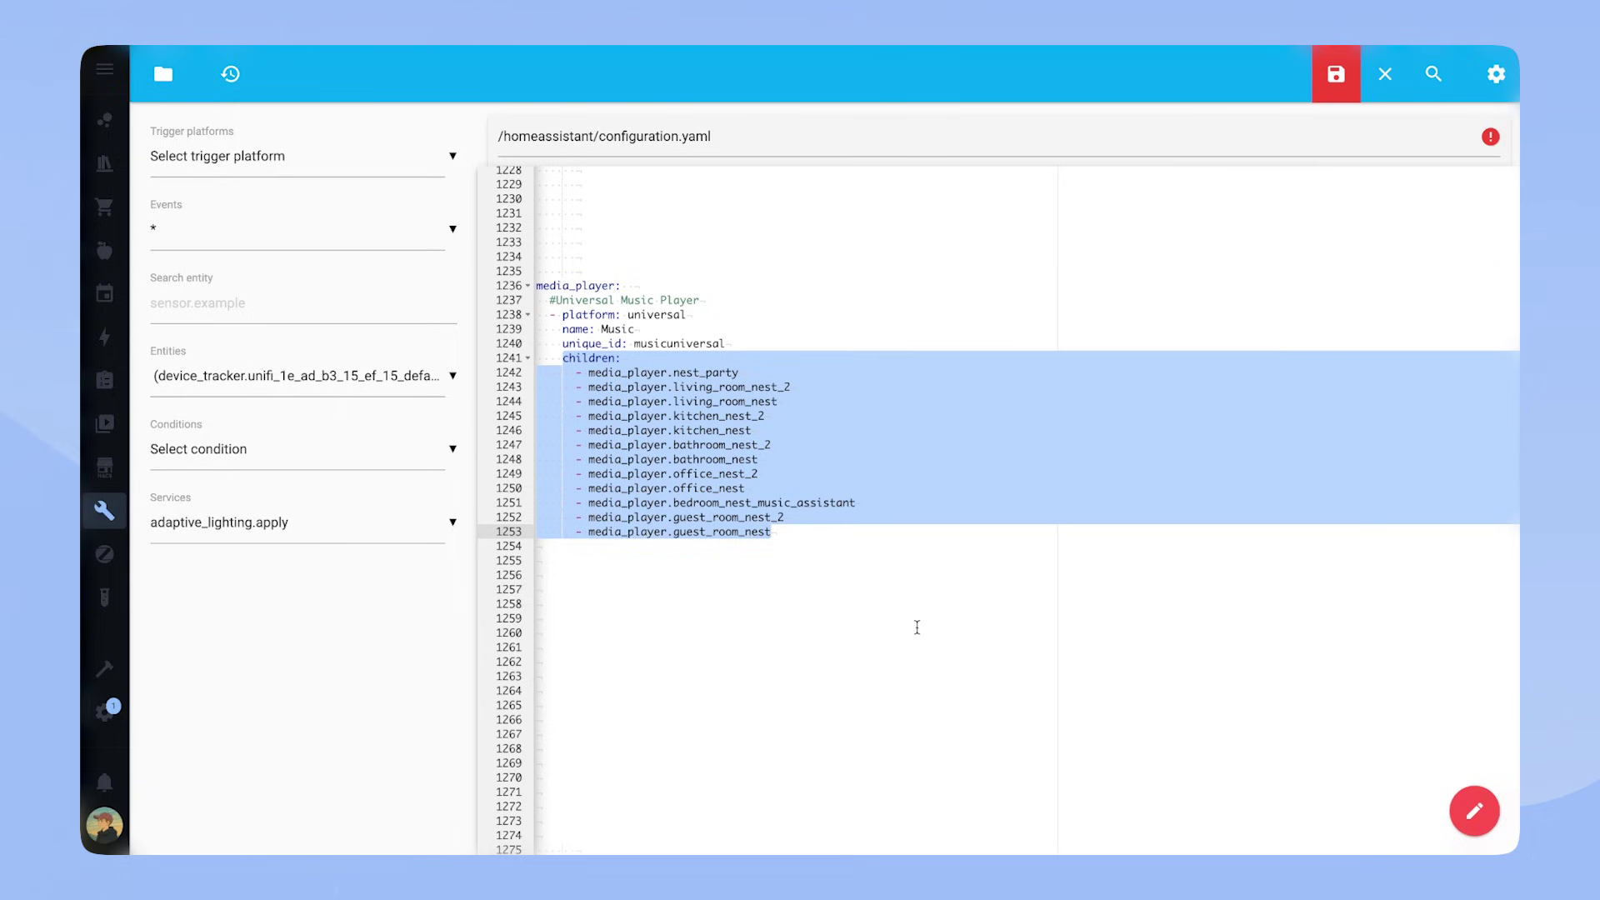
left_click(851, 588)
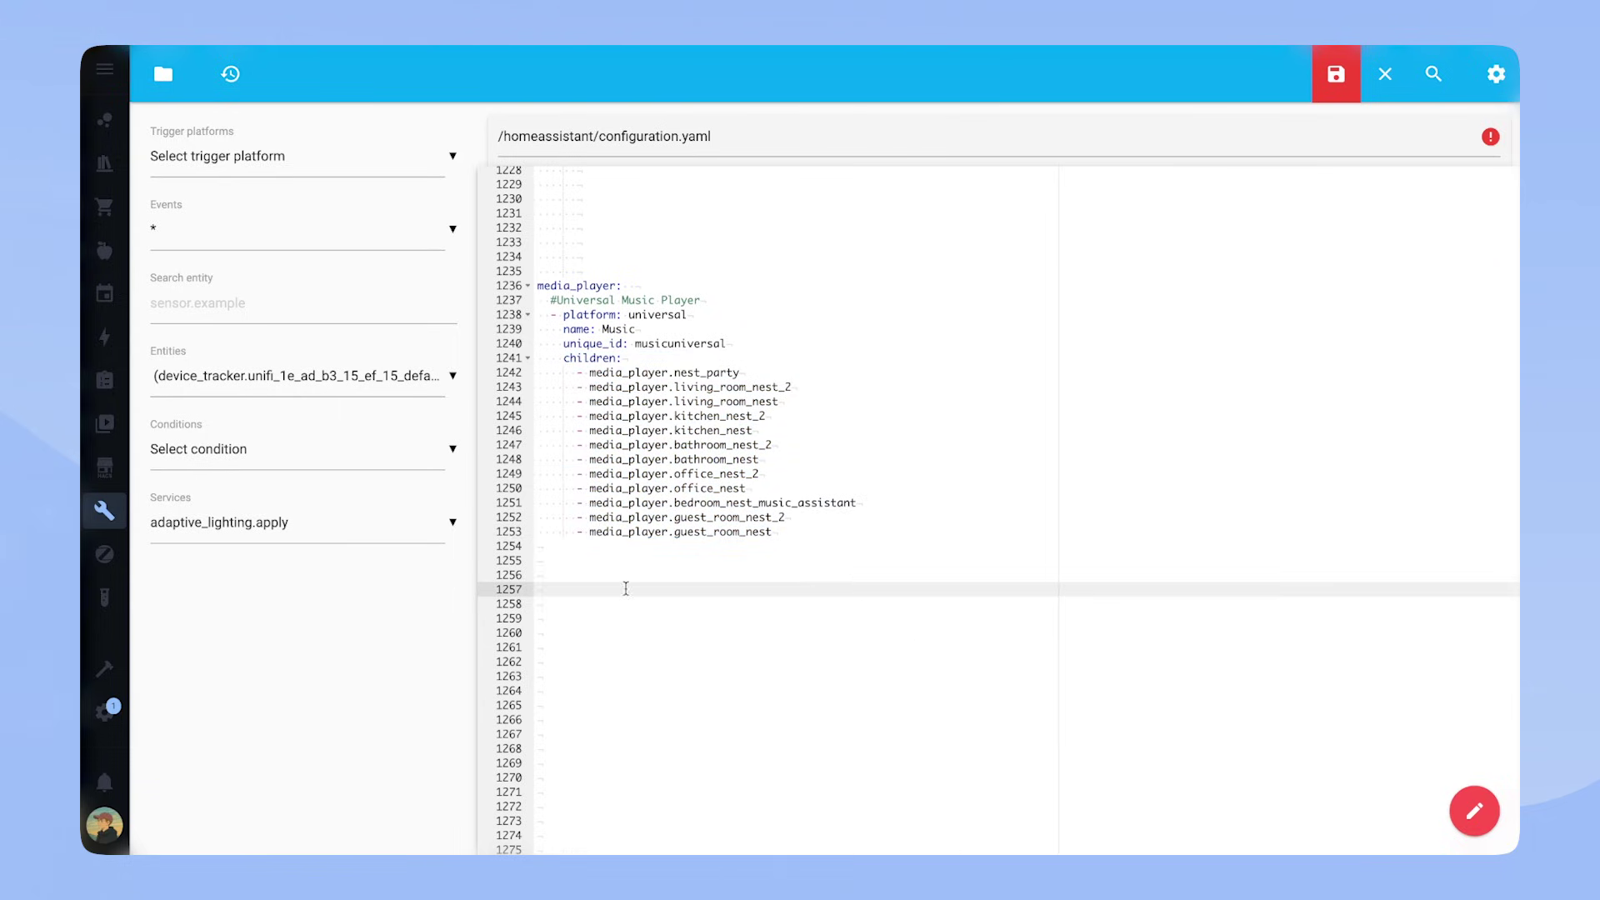
type("#Input Text Helper to store your last played Playlist input_text:   music_playlist:     name: Music Playlist     initial: Put Media ID here     min: 0     max: 200")
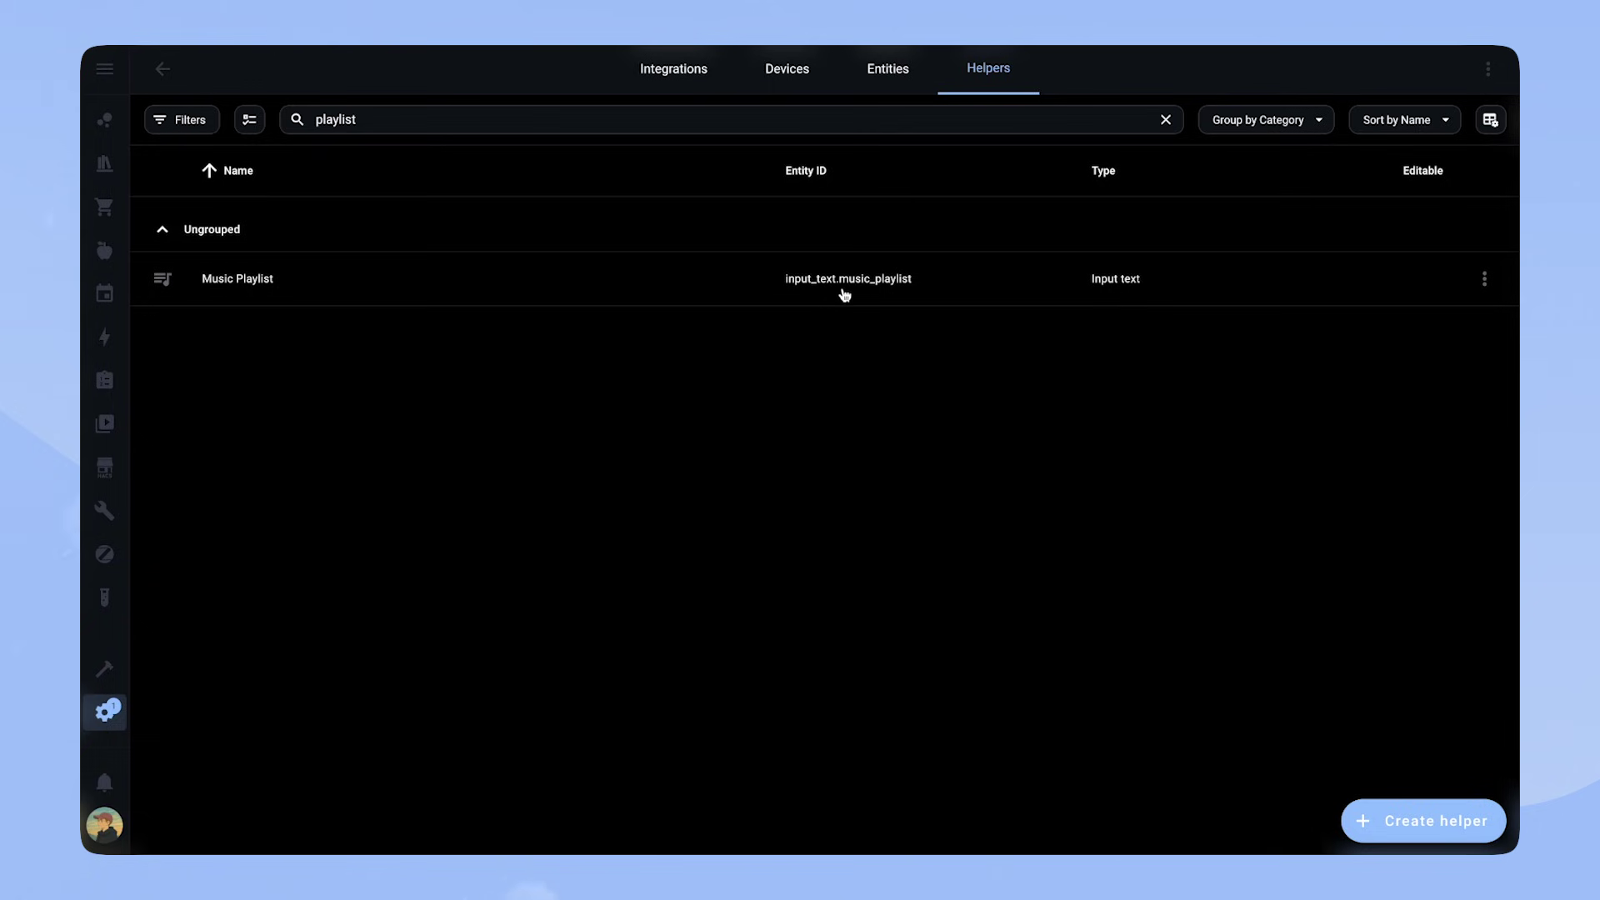
- Create a Text helper named 'Music Playlist' with a maximum length of 200
left_click(1422, 802)
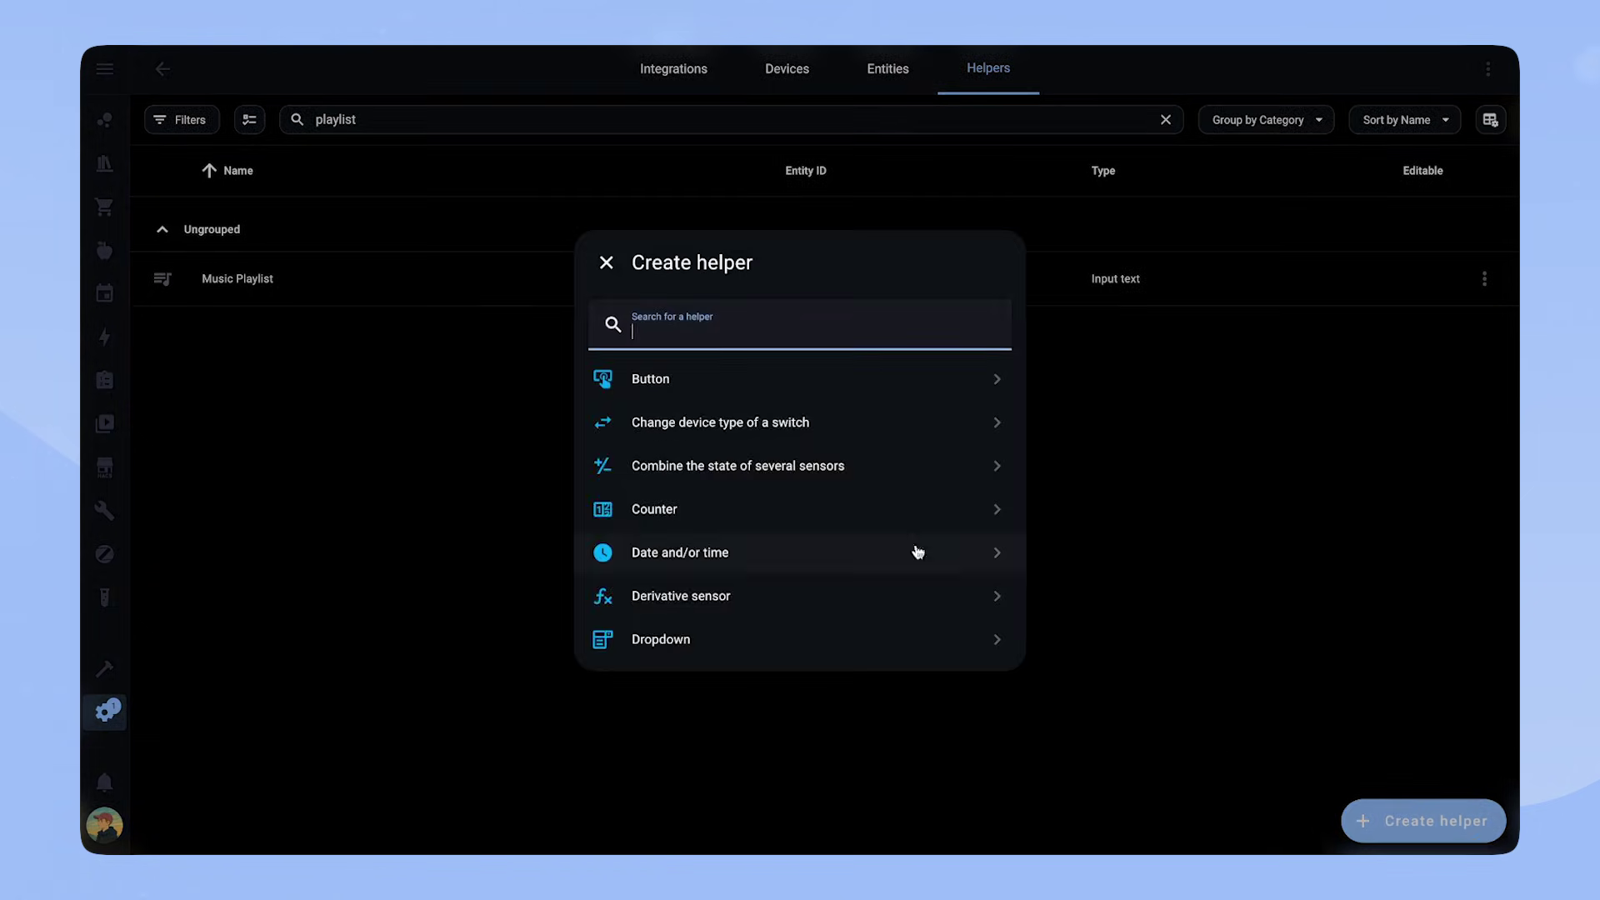
type("input_text")
left_click(770, 374)
type("Music Playlist")
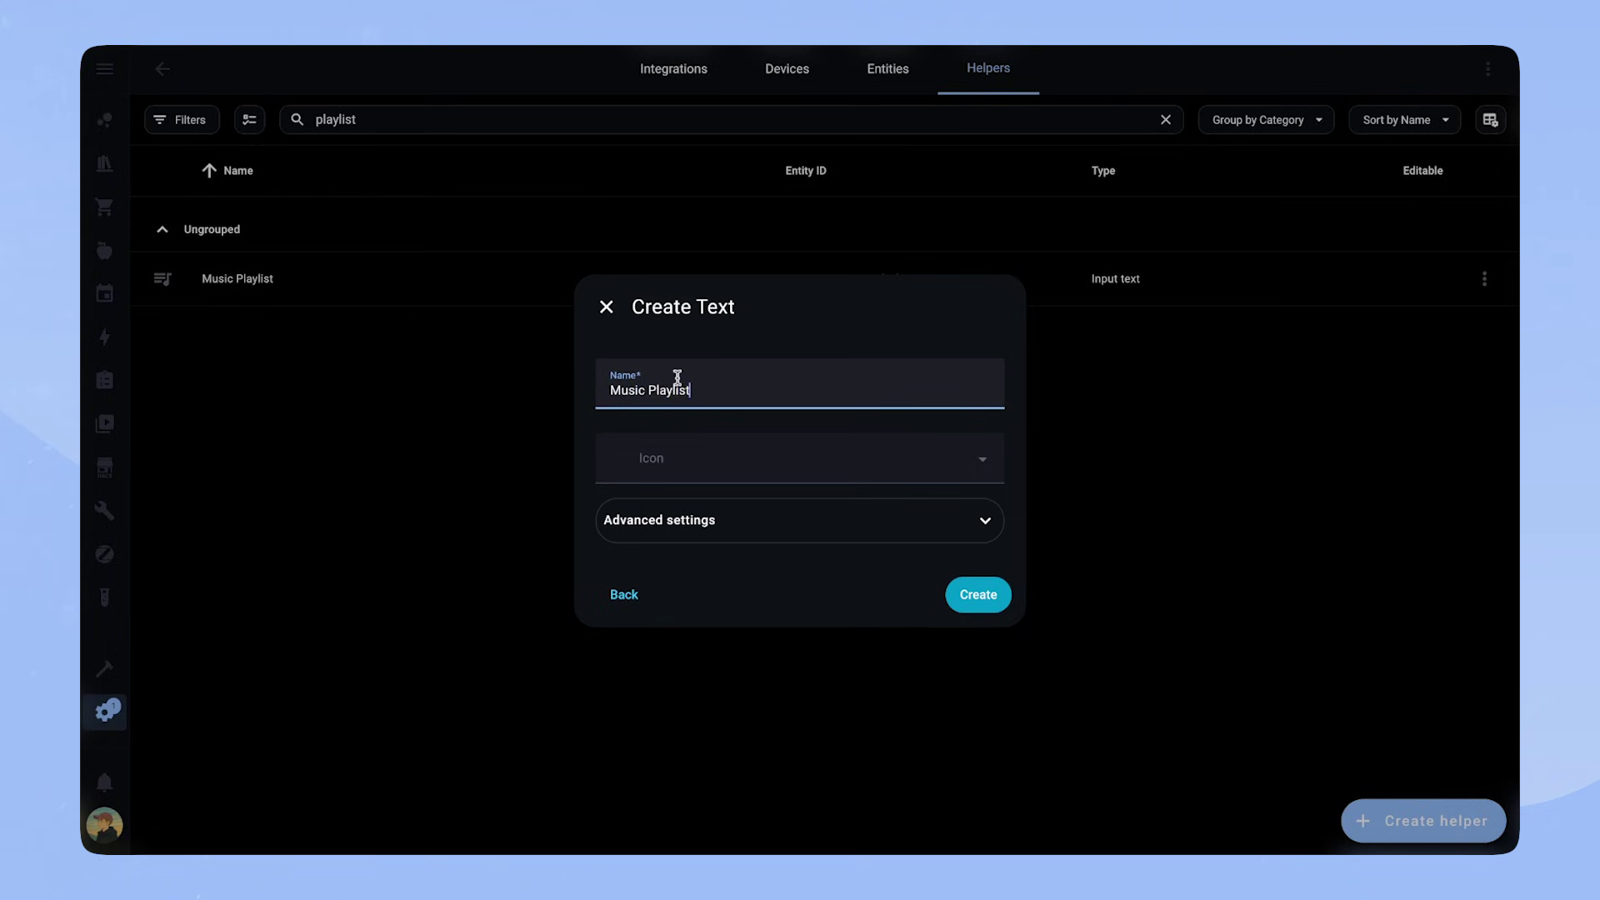
left_click(829, 394)
key("Tab")
key("Tab")
type("200")
left_click(984, 722)
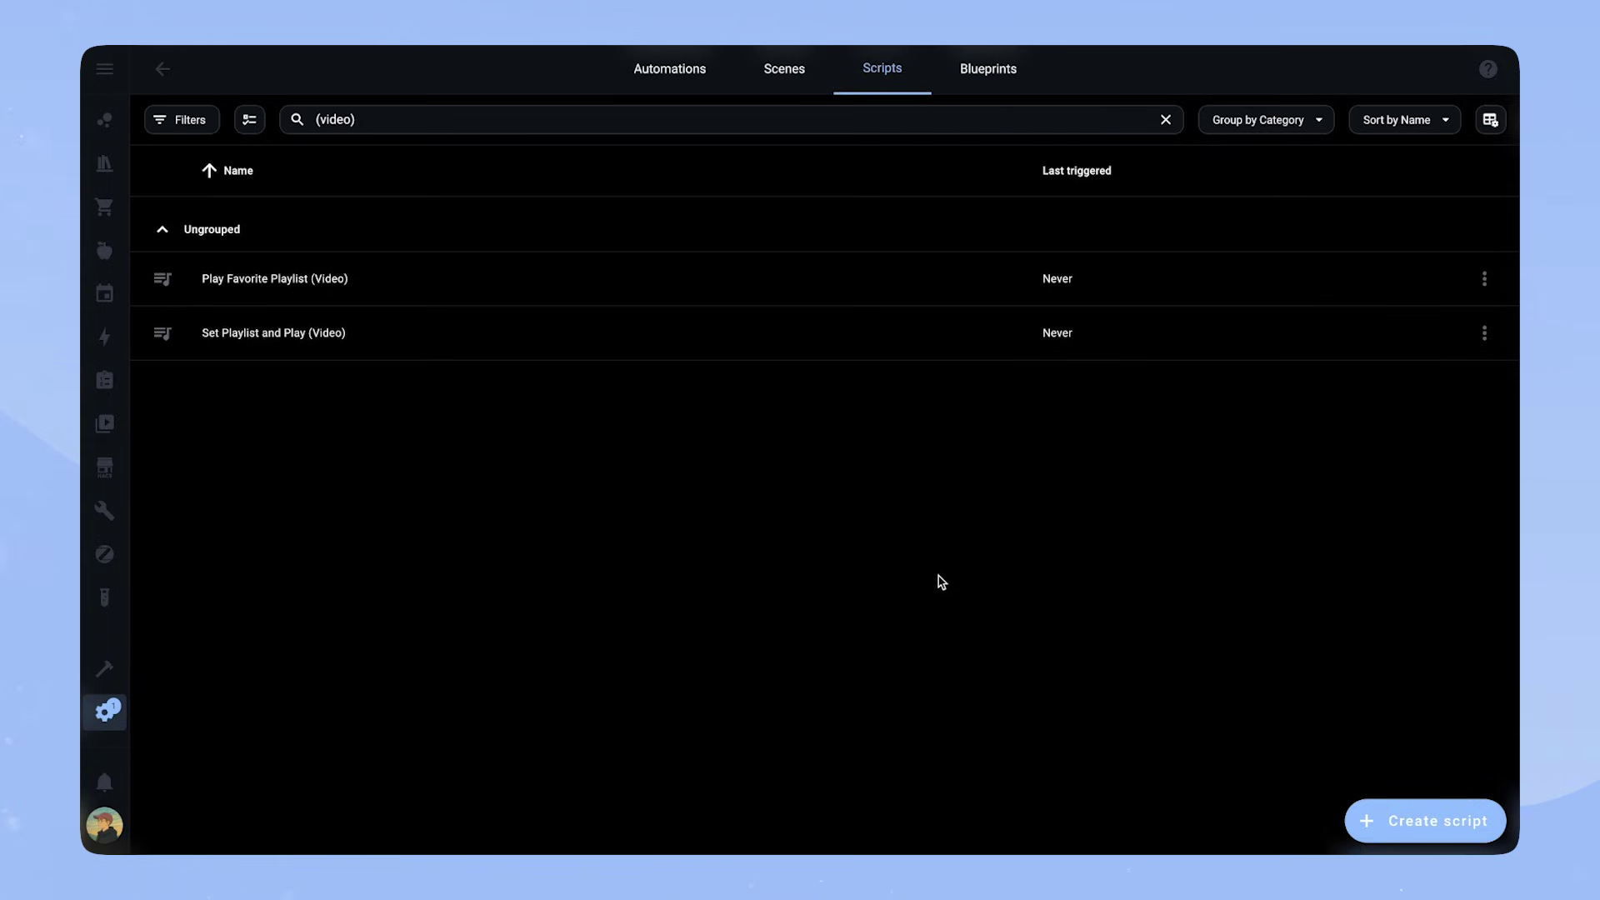
left_click(280, 278)
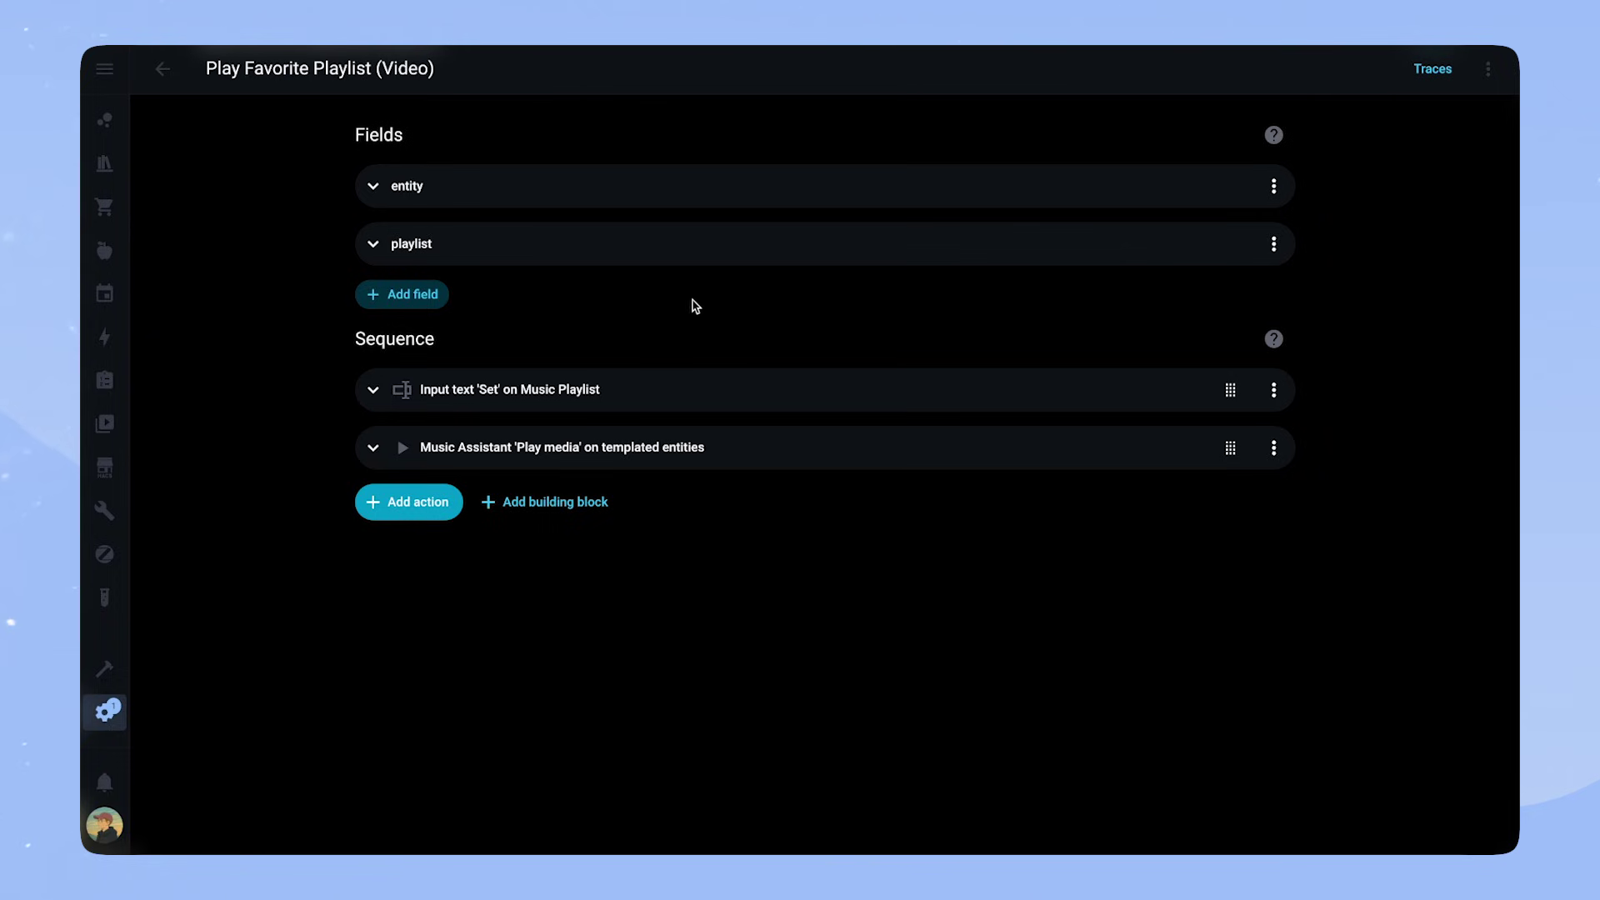
left_click(495, 192)
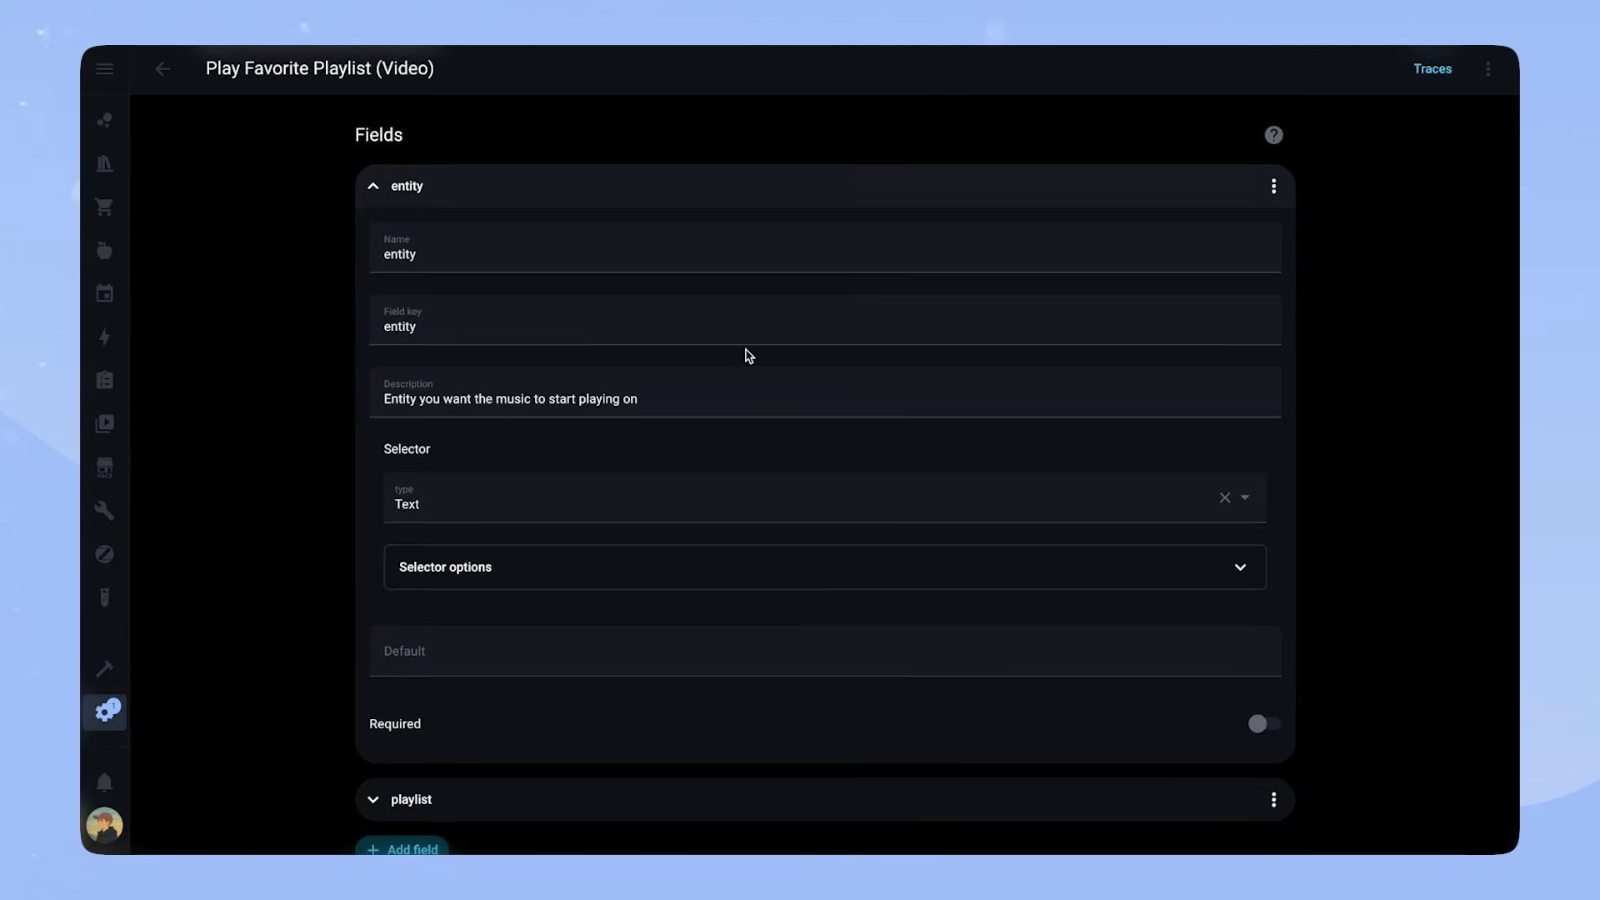
left_click(467, 186)
left_click(411, 244)
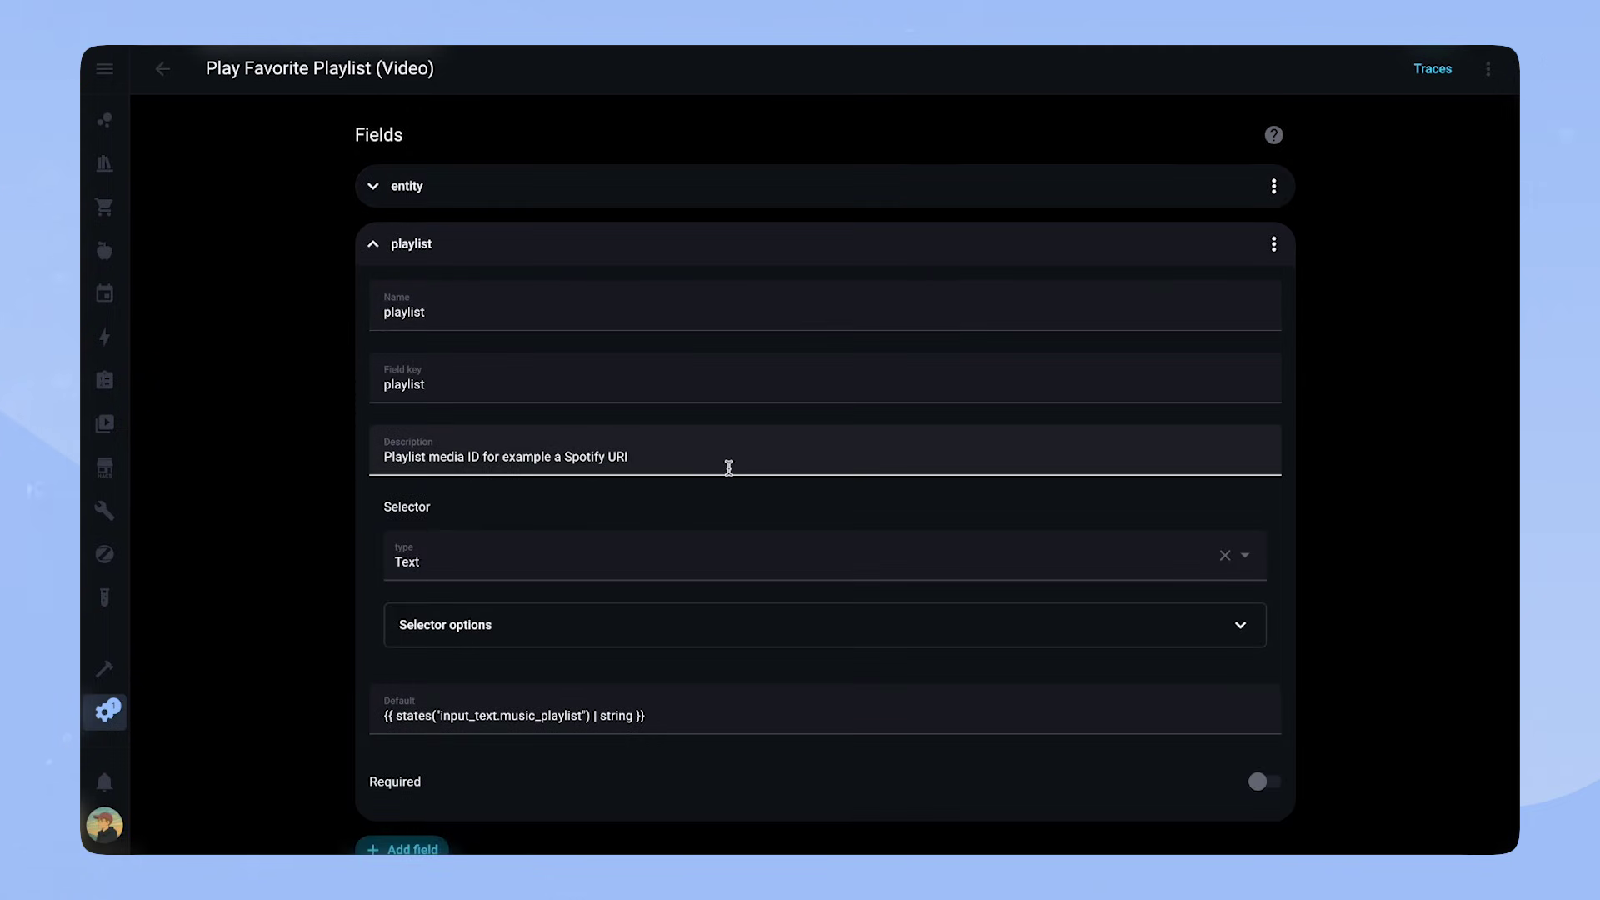
left_click(447, 245)
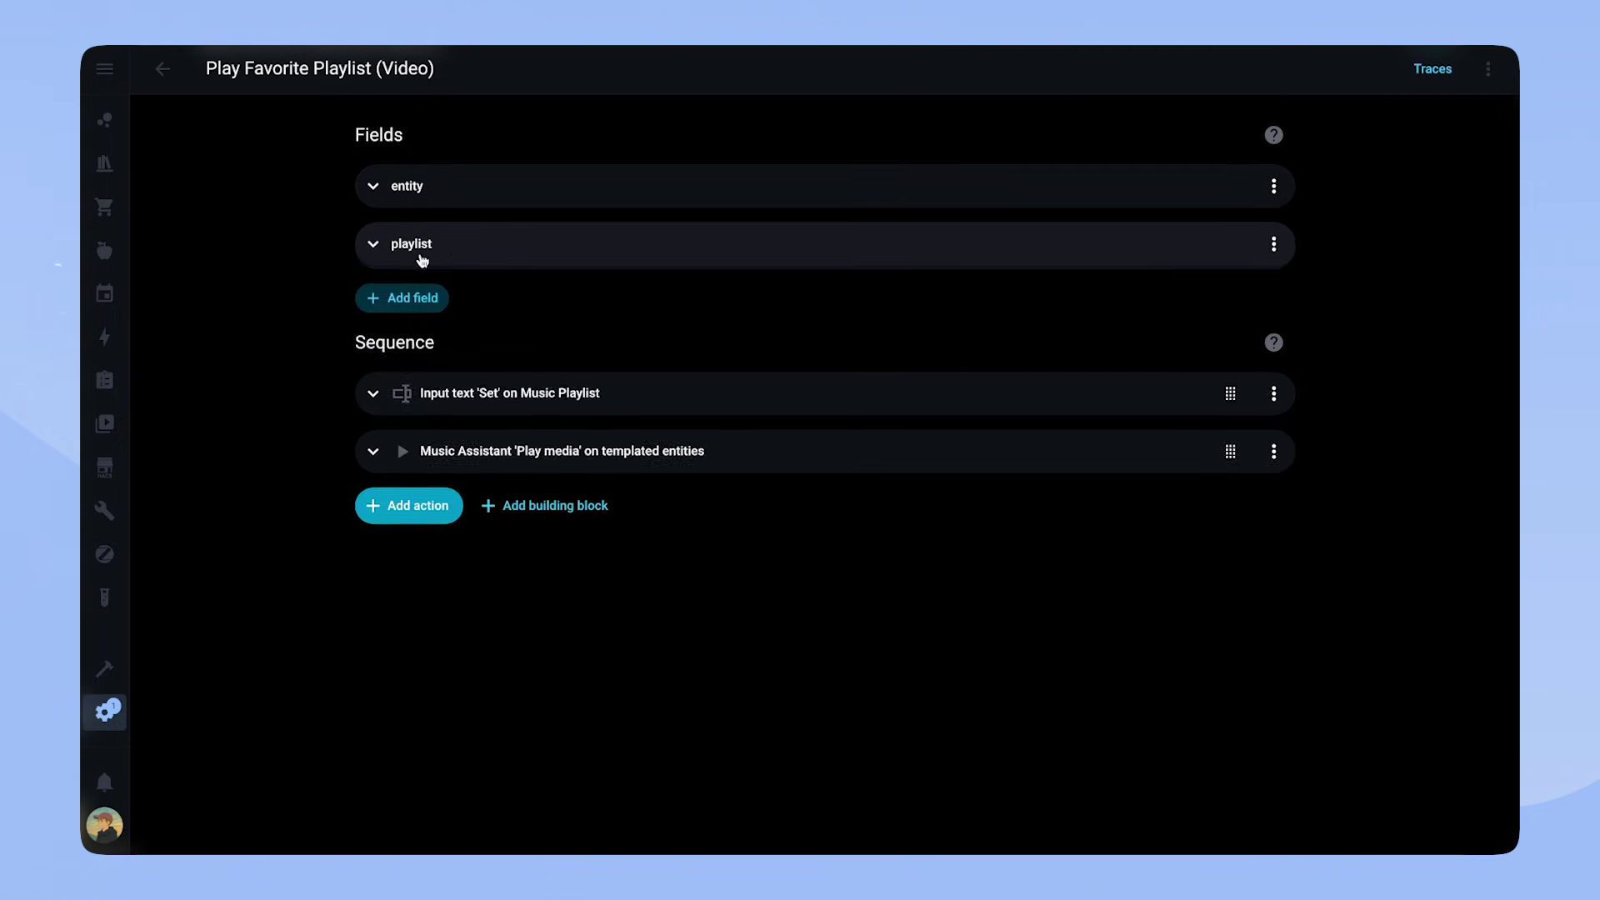
left_click(527, 381)
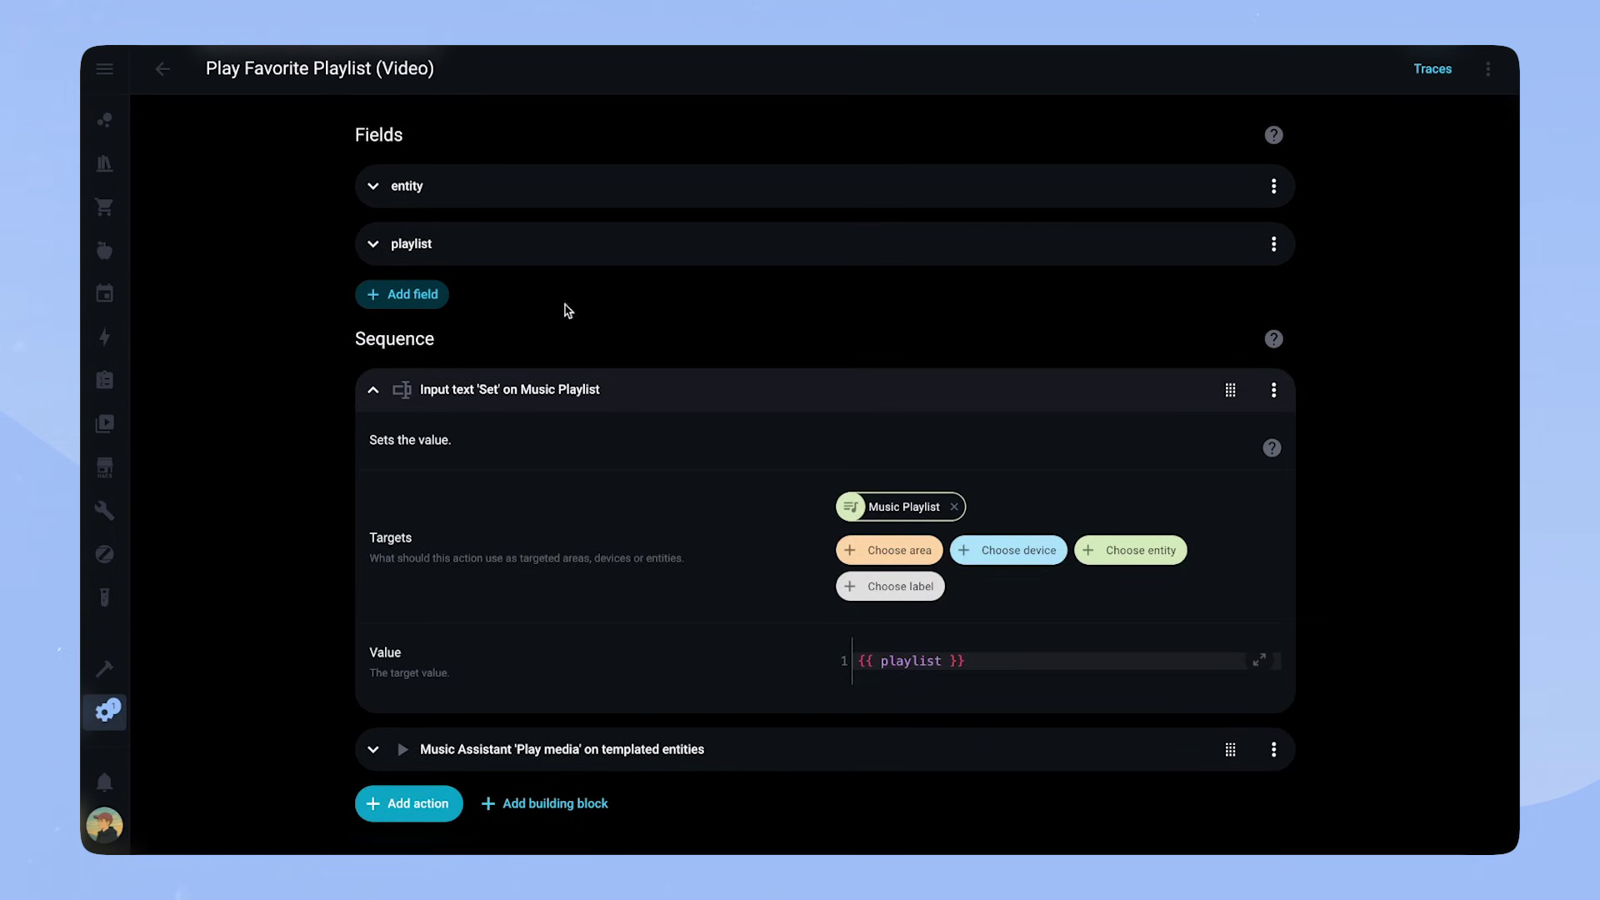
left_click(557, 749)
scroll(1018, 715, "down", 5)
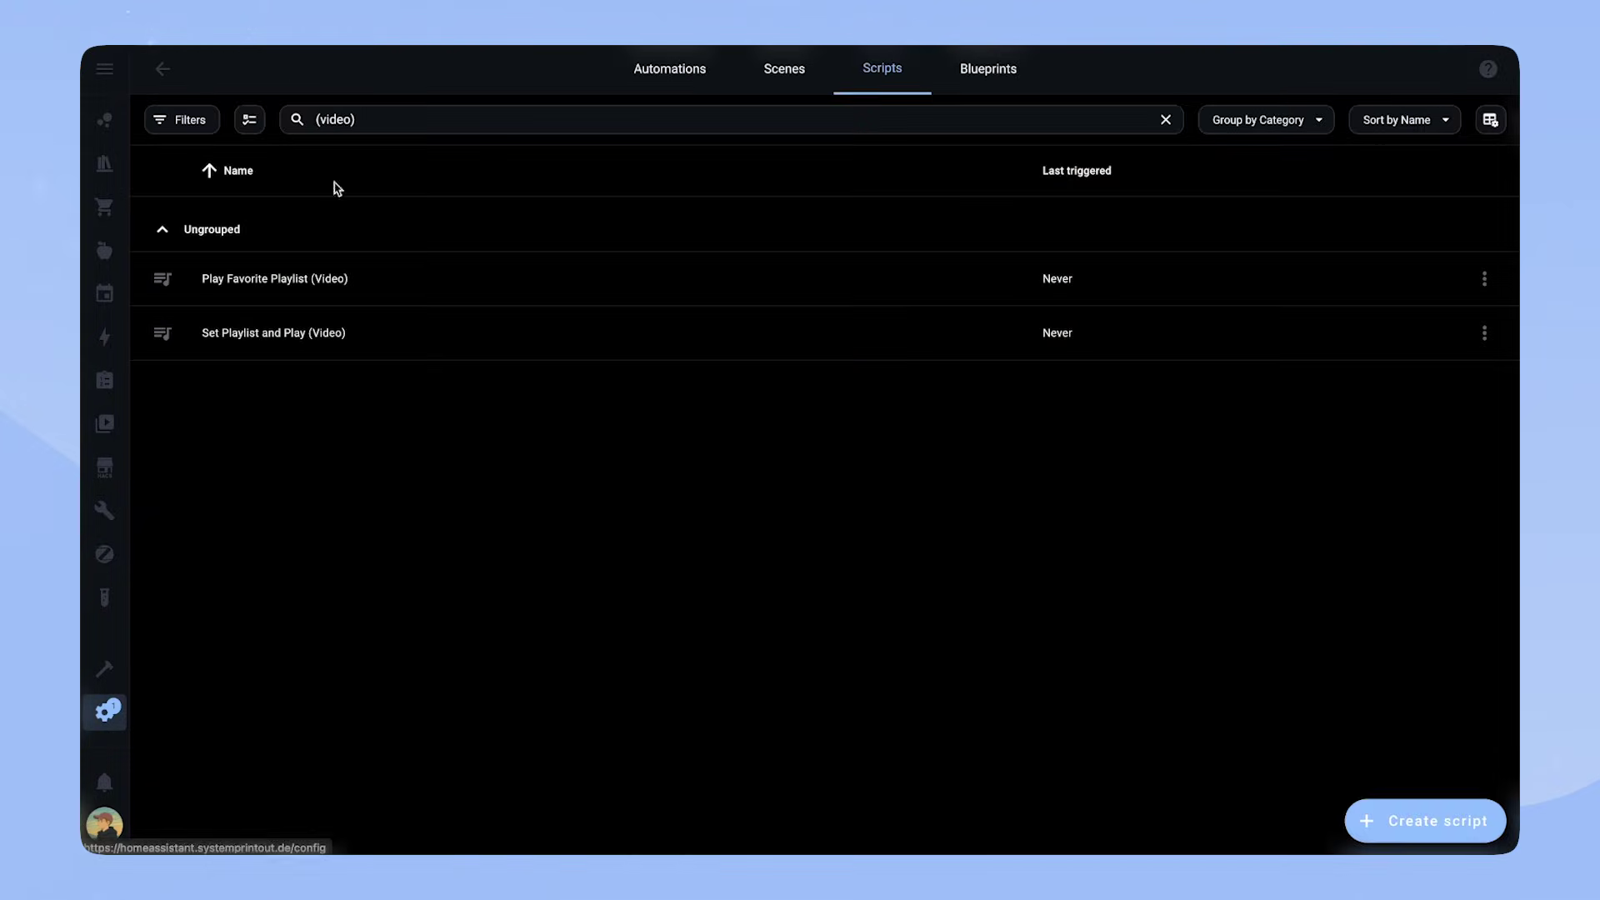
- Open the Set Playlist and Play (Video) script and expand its choose block and Option 1
left_click(298, 337)
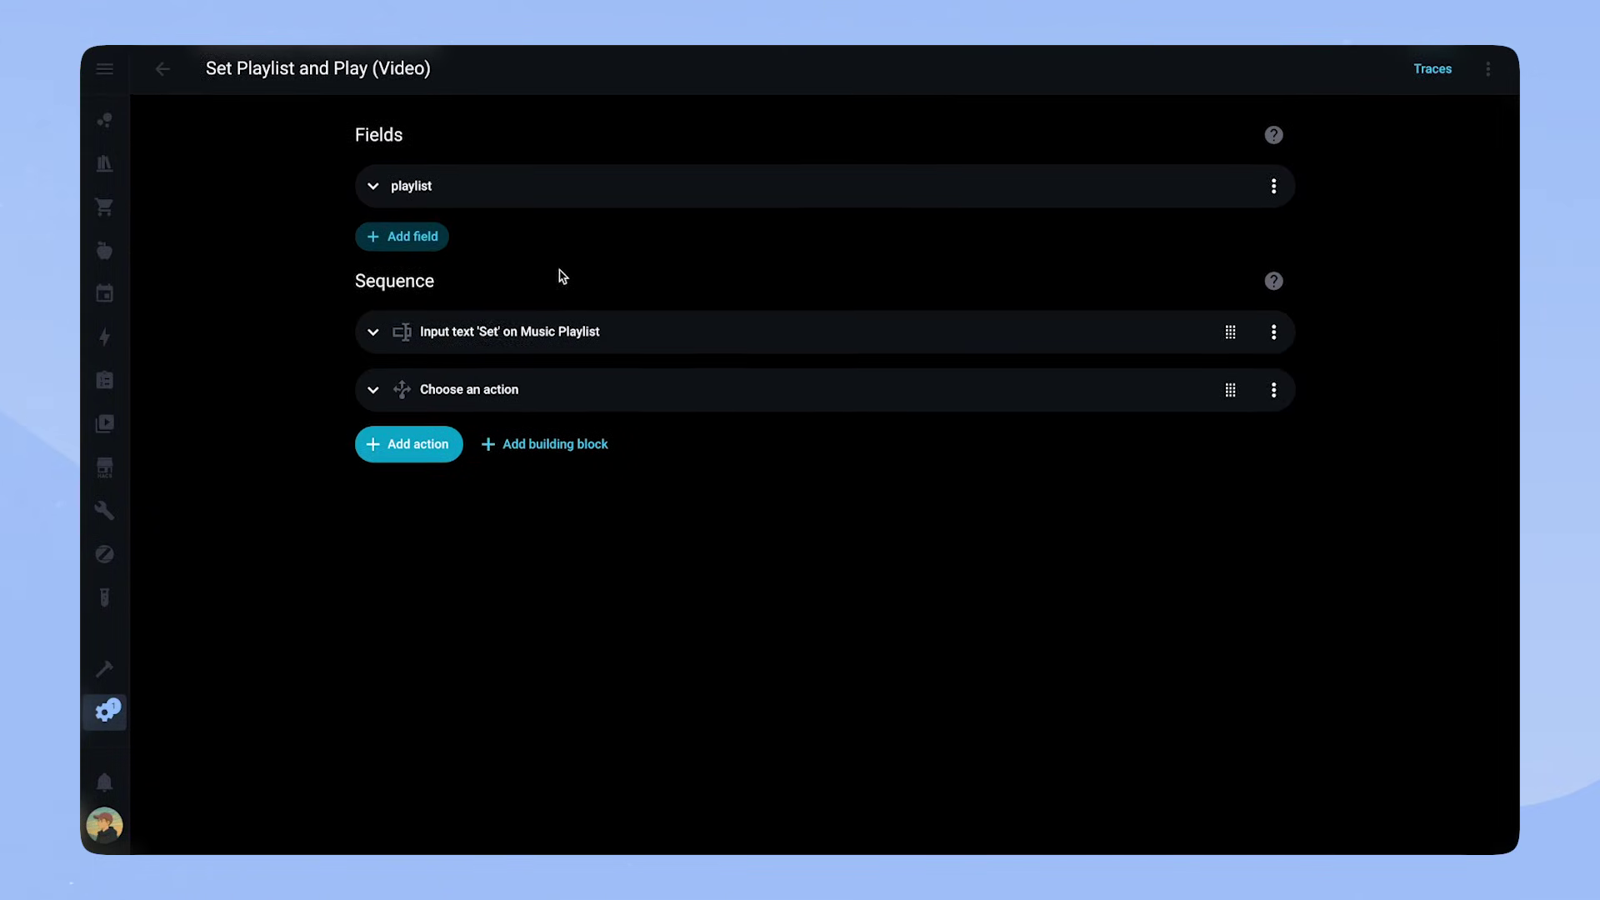
left_click(488, 337)
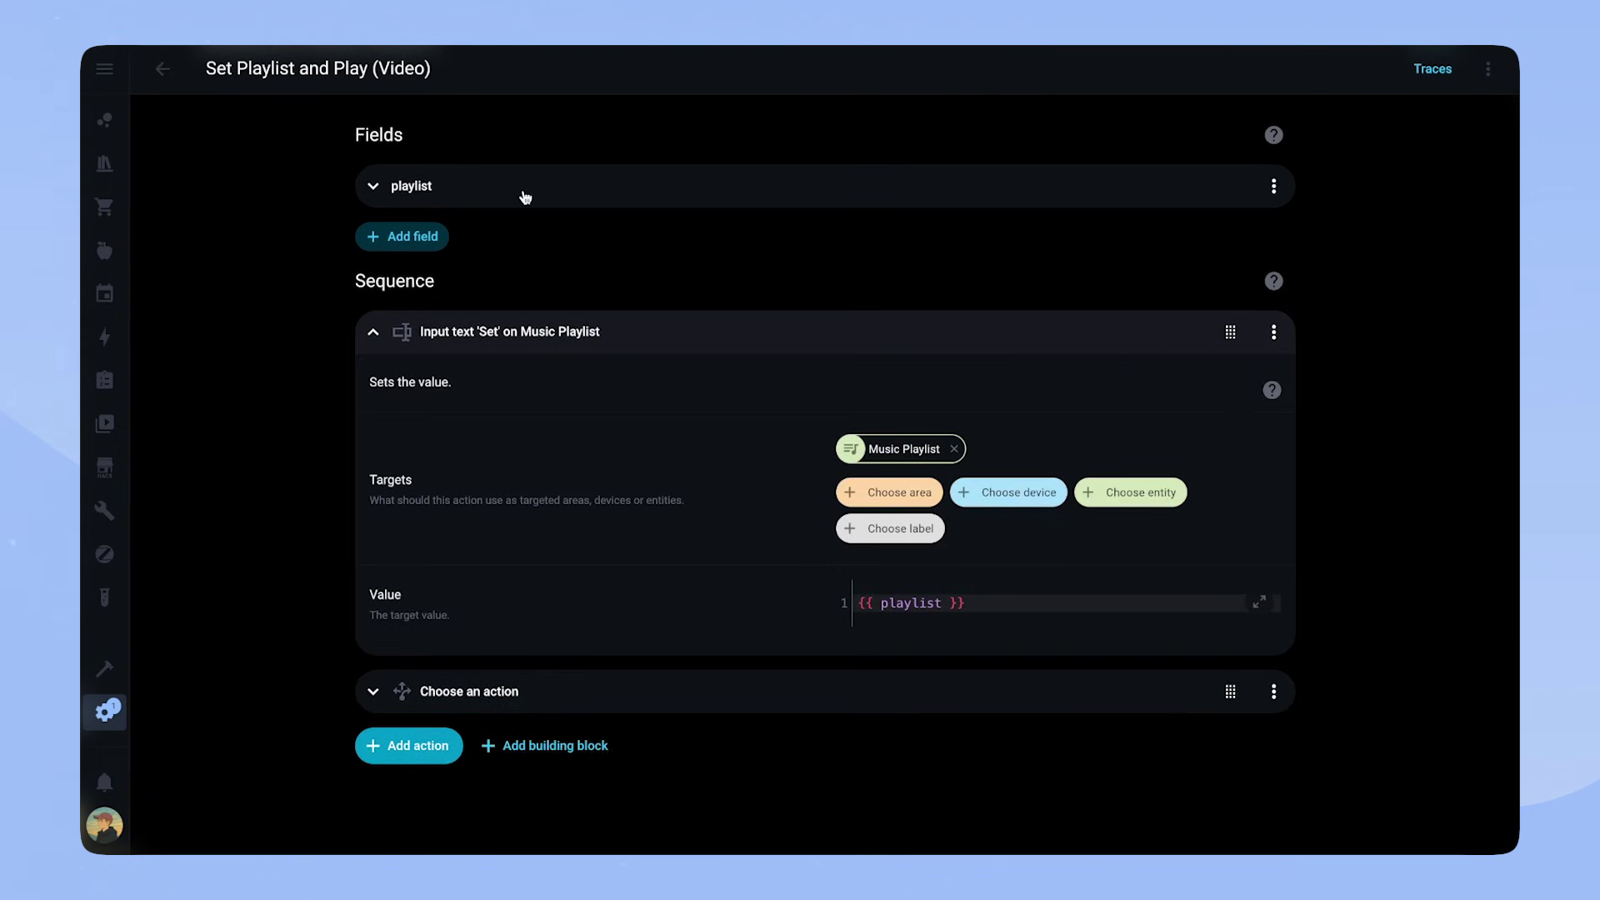
left_click(546, 685)
scroll(722, 690, "down", 1)
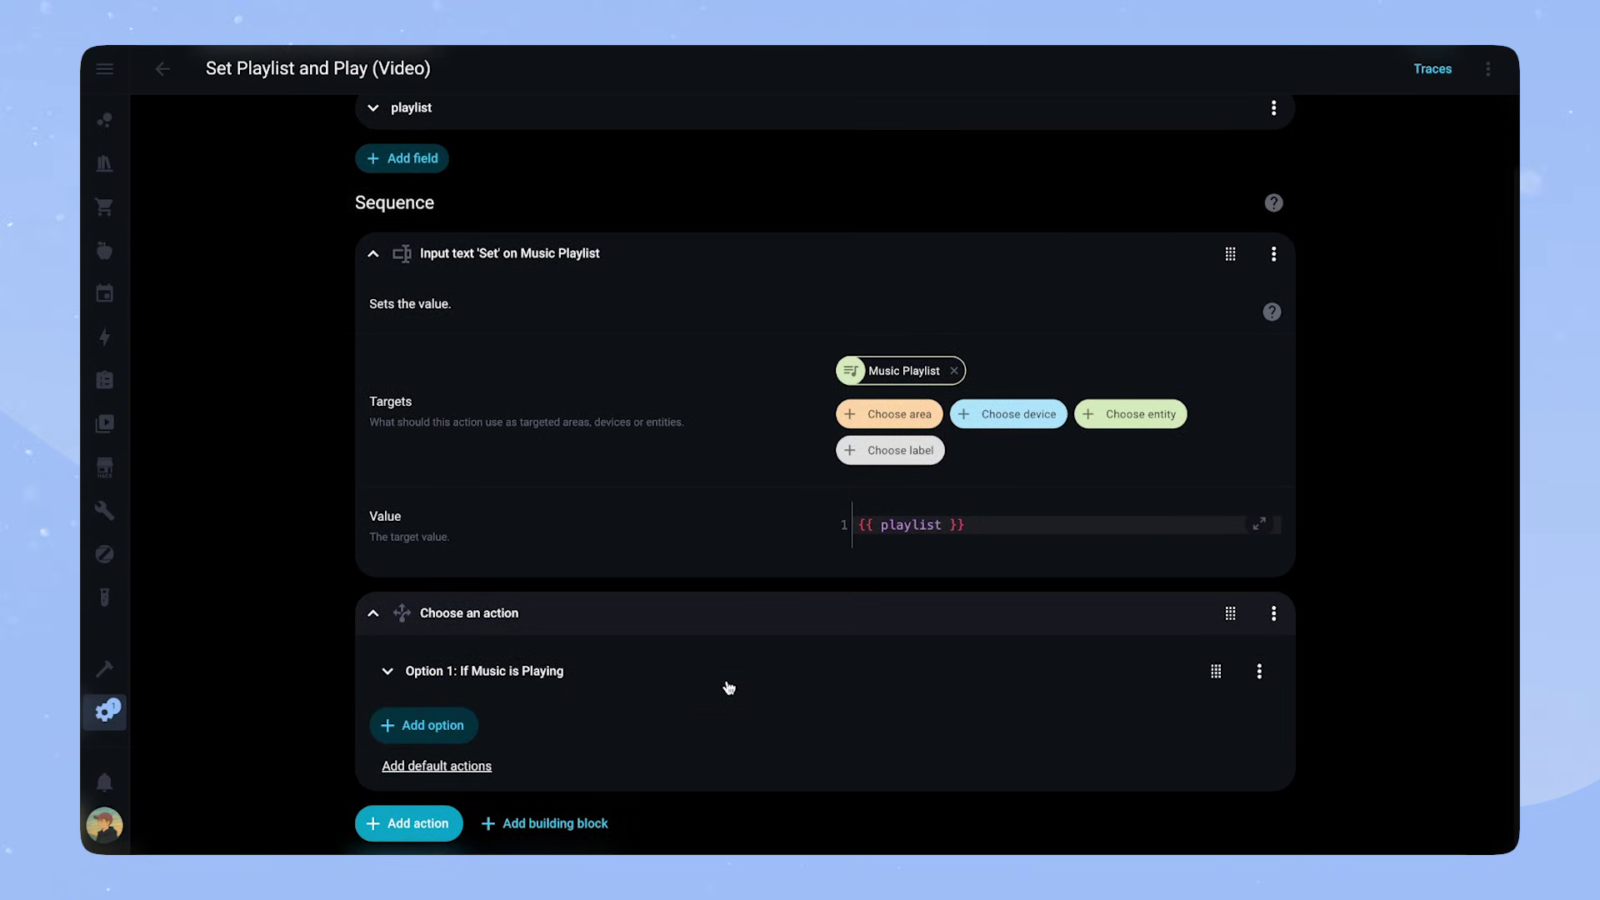
left_click(500, 667)
scroll(697, 751, "down", 3)
scroll(697, 752, "down", 1)
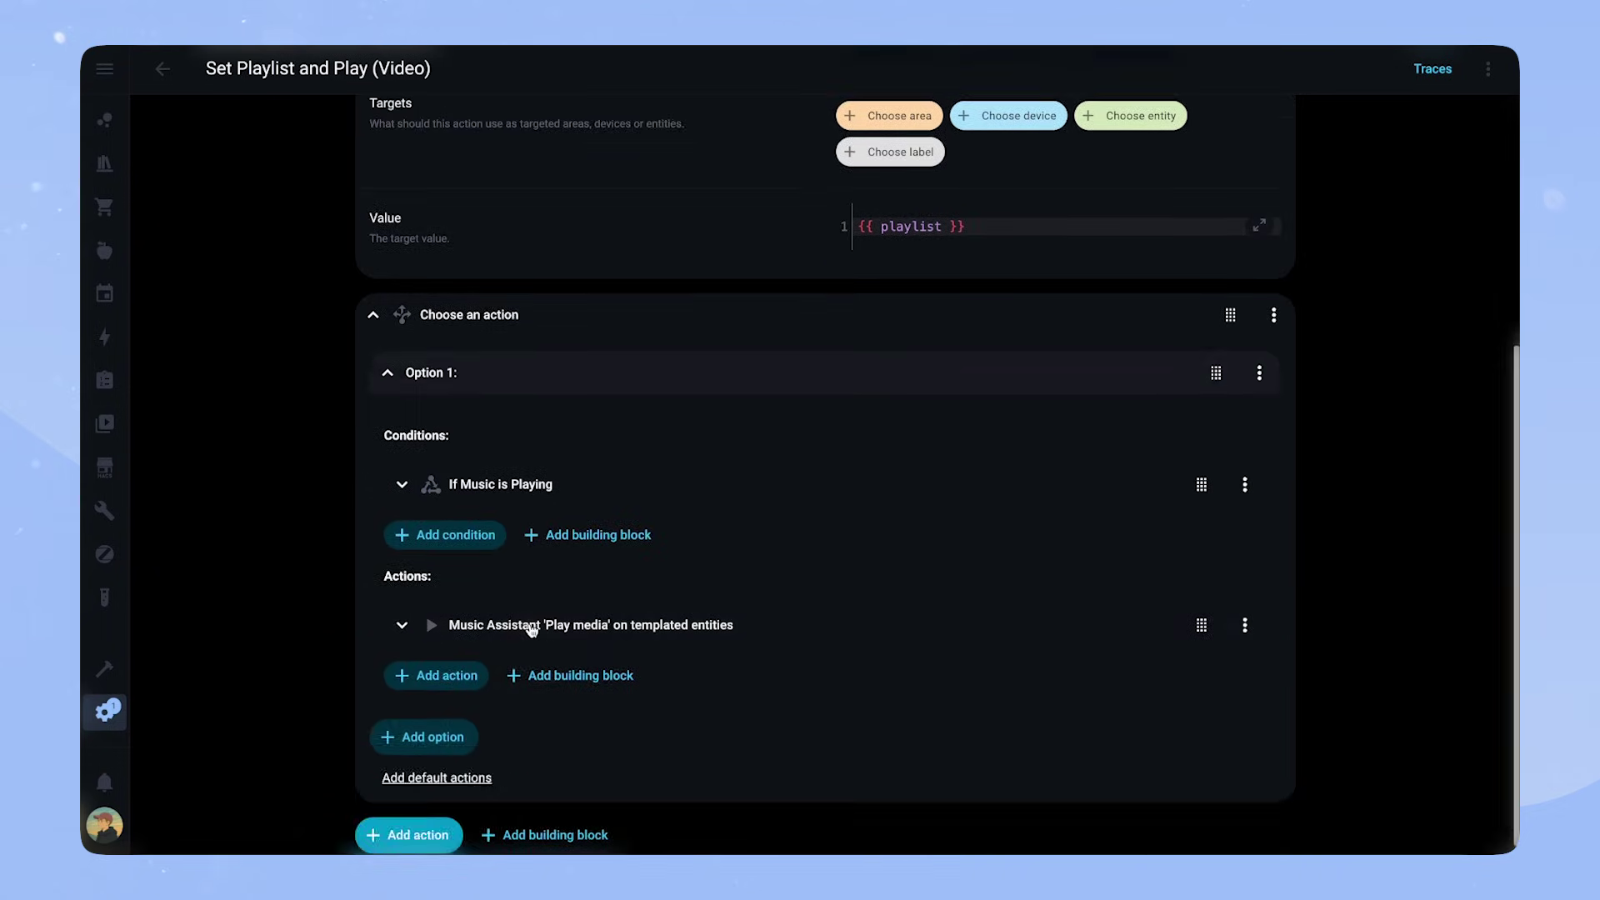
- Expand the Music Assistant Play media action and select its Targets template line
left_click(529, 625)
scroll(753, 672, "down", 2)
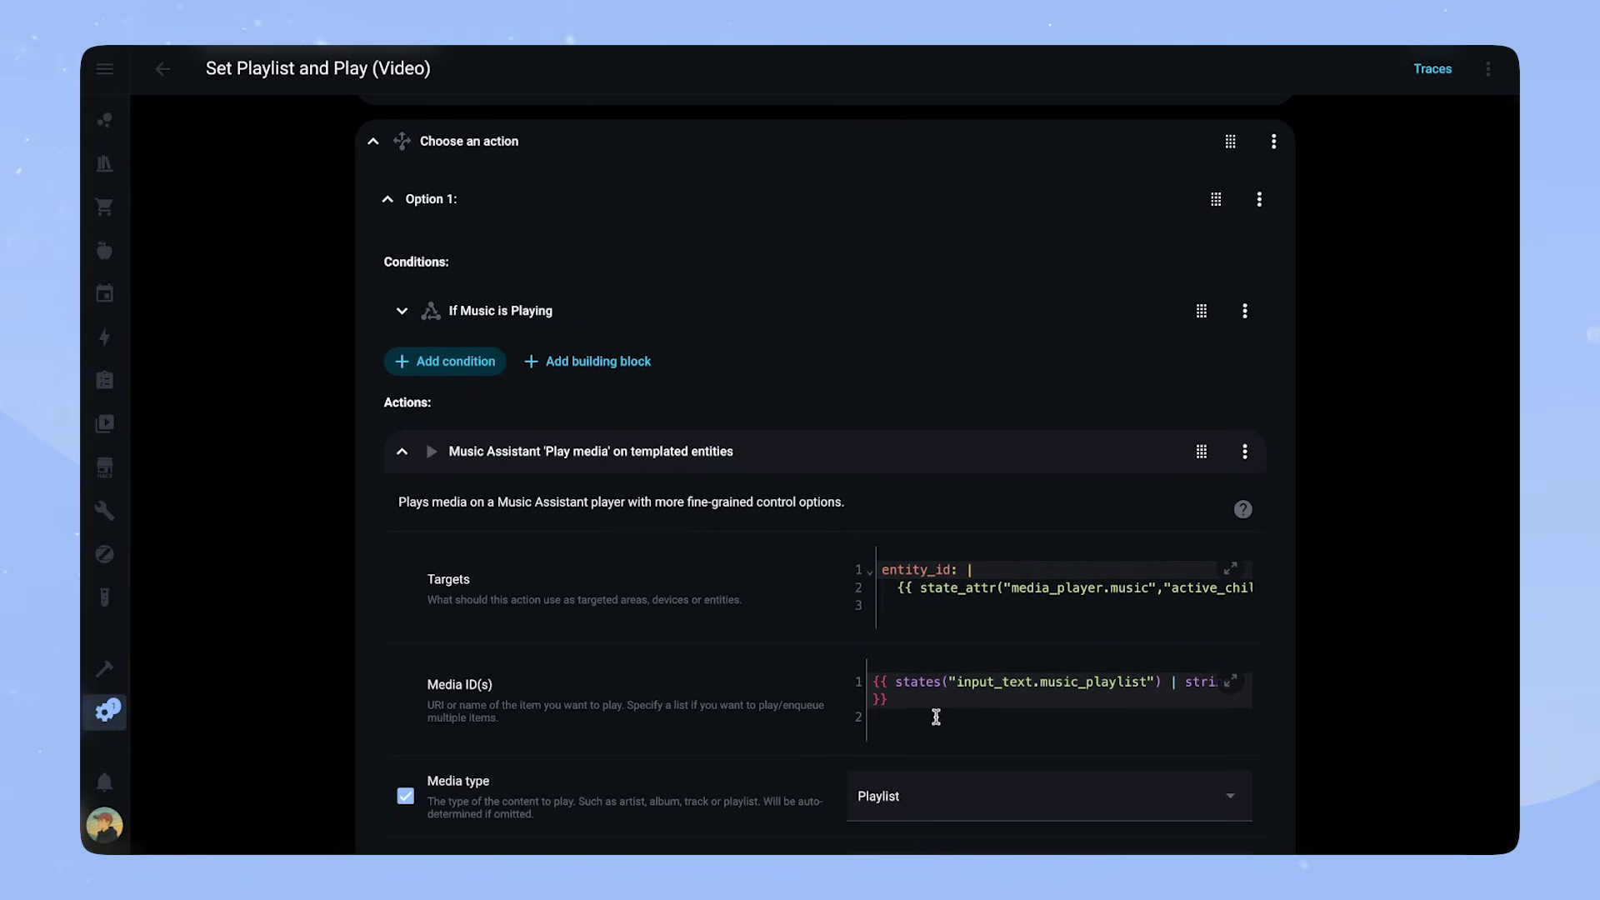
scroll(936, 717, "down", 1)
left_click(1158, 546)
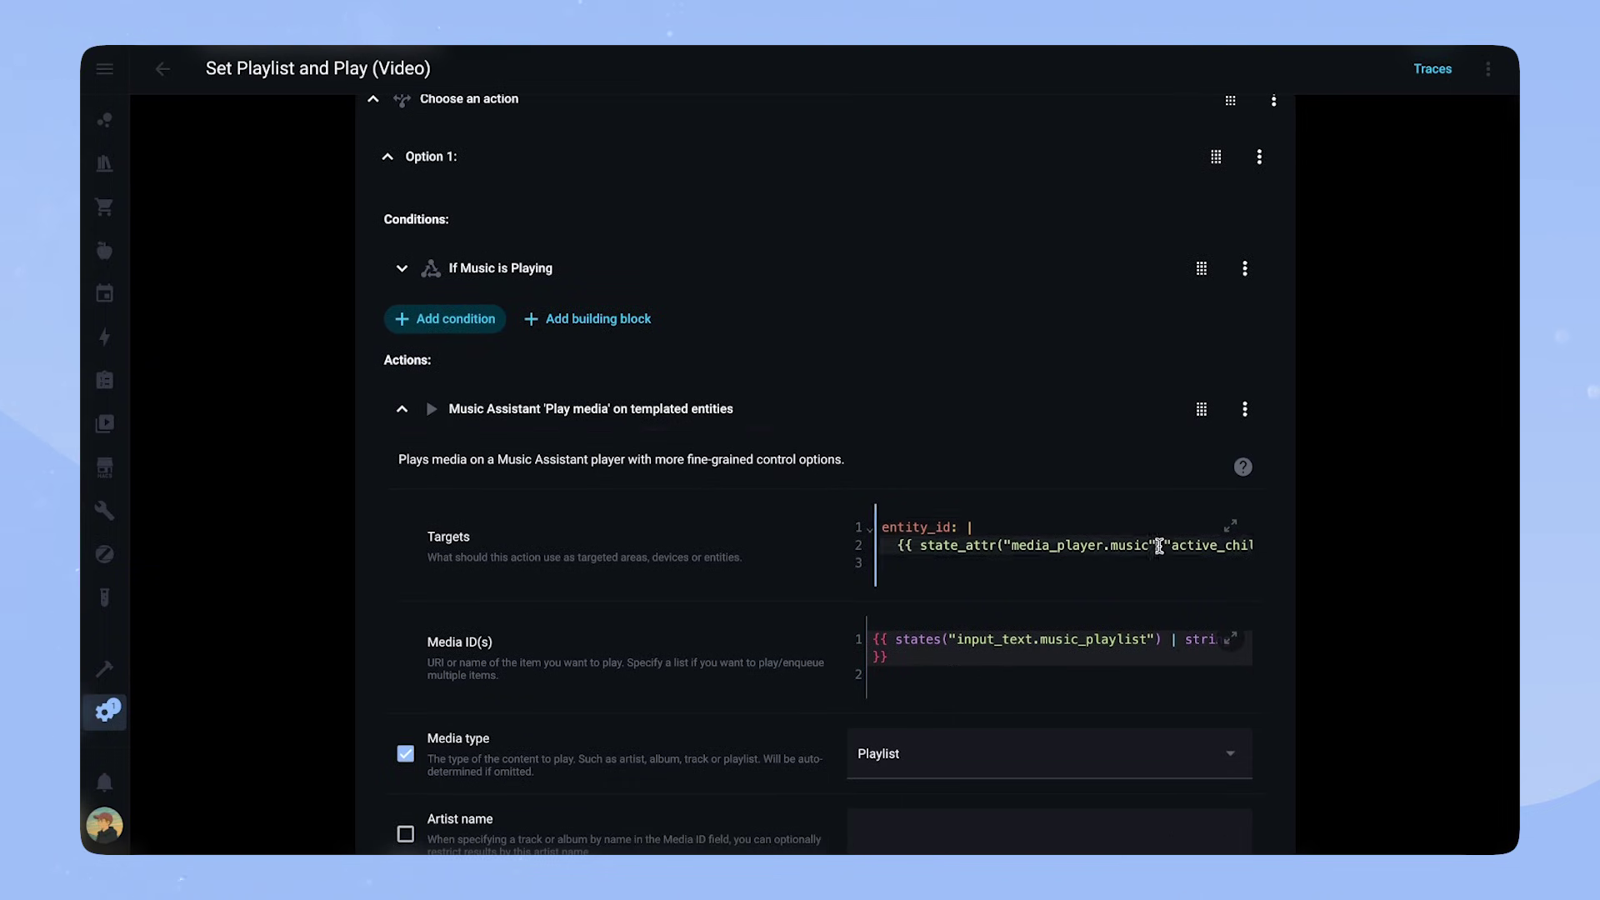
left_click_drag(1159, 546, 1315, 554)
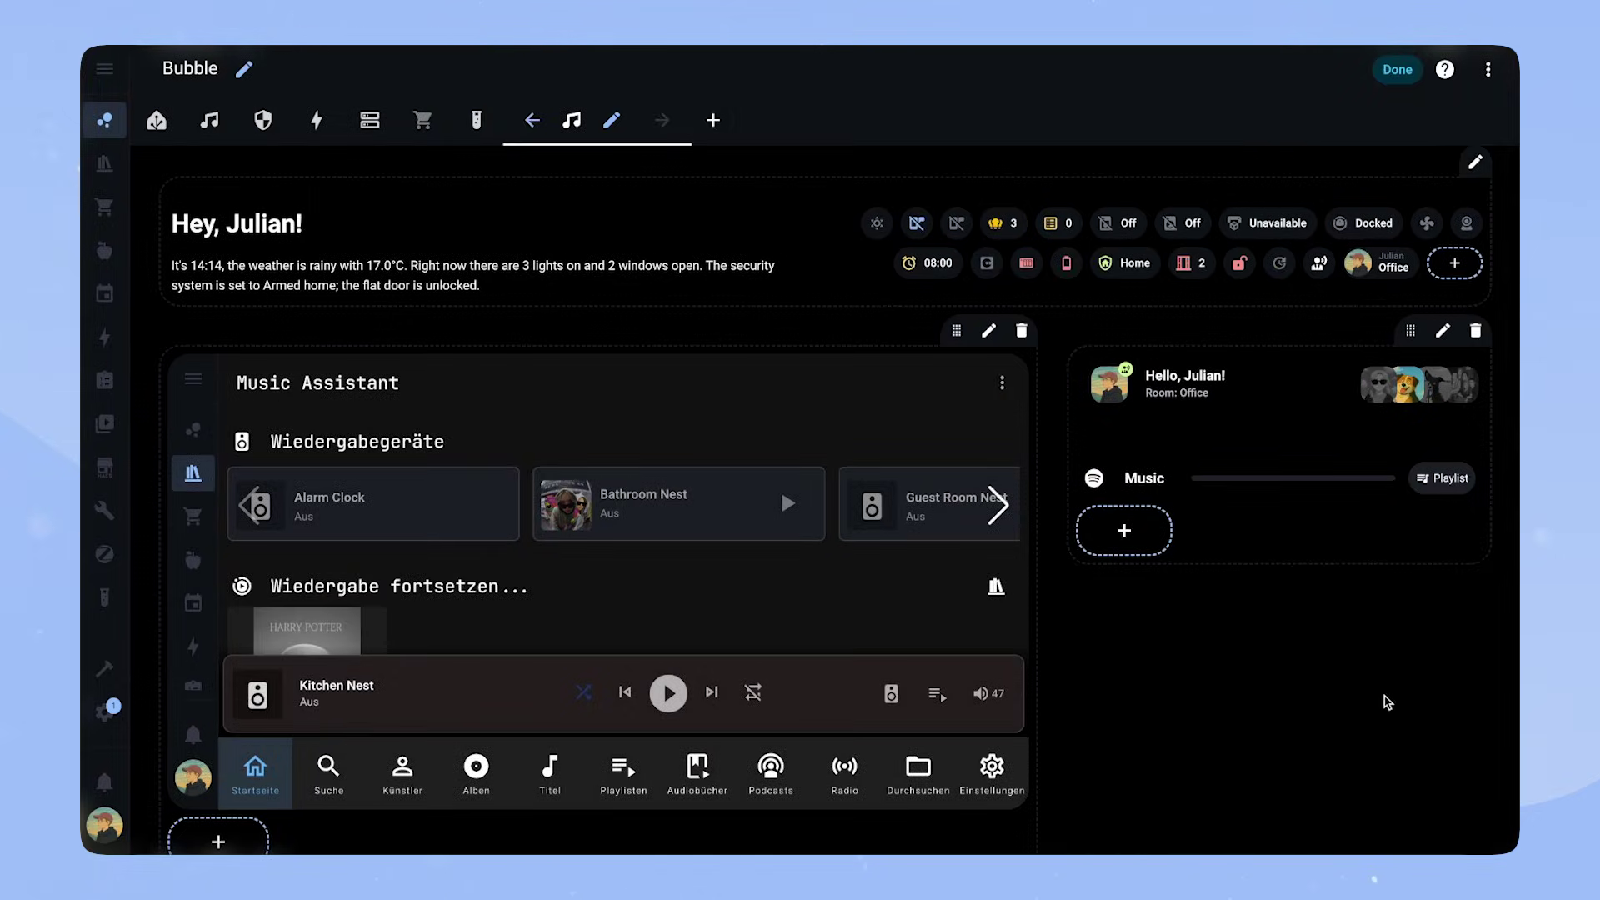
- Inspect the Music Assistant section's visibility and its webpage card settings, cancelling both without changes
left_click(988, 330)
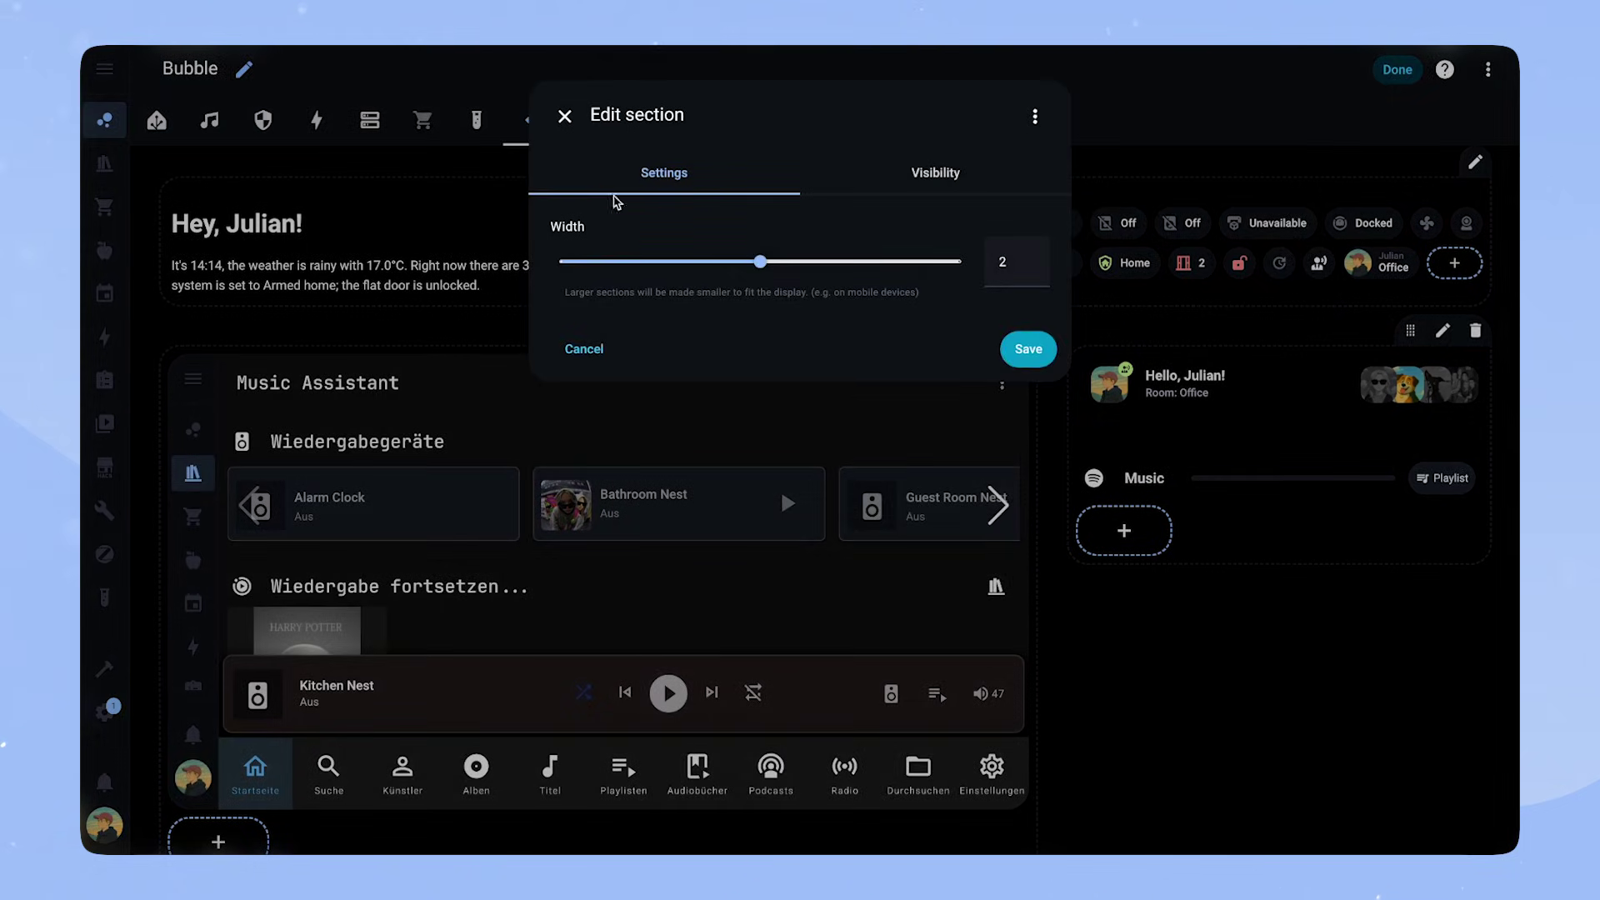
left_click(935, 172)
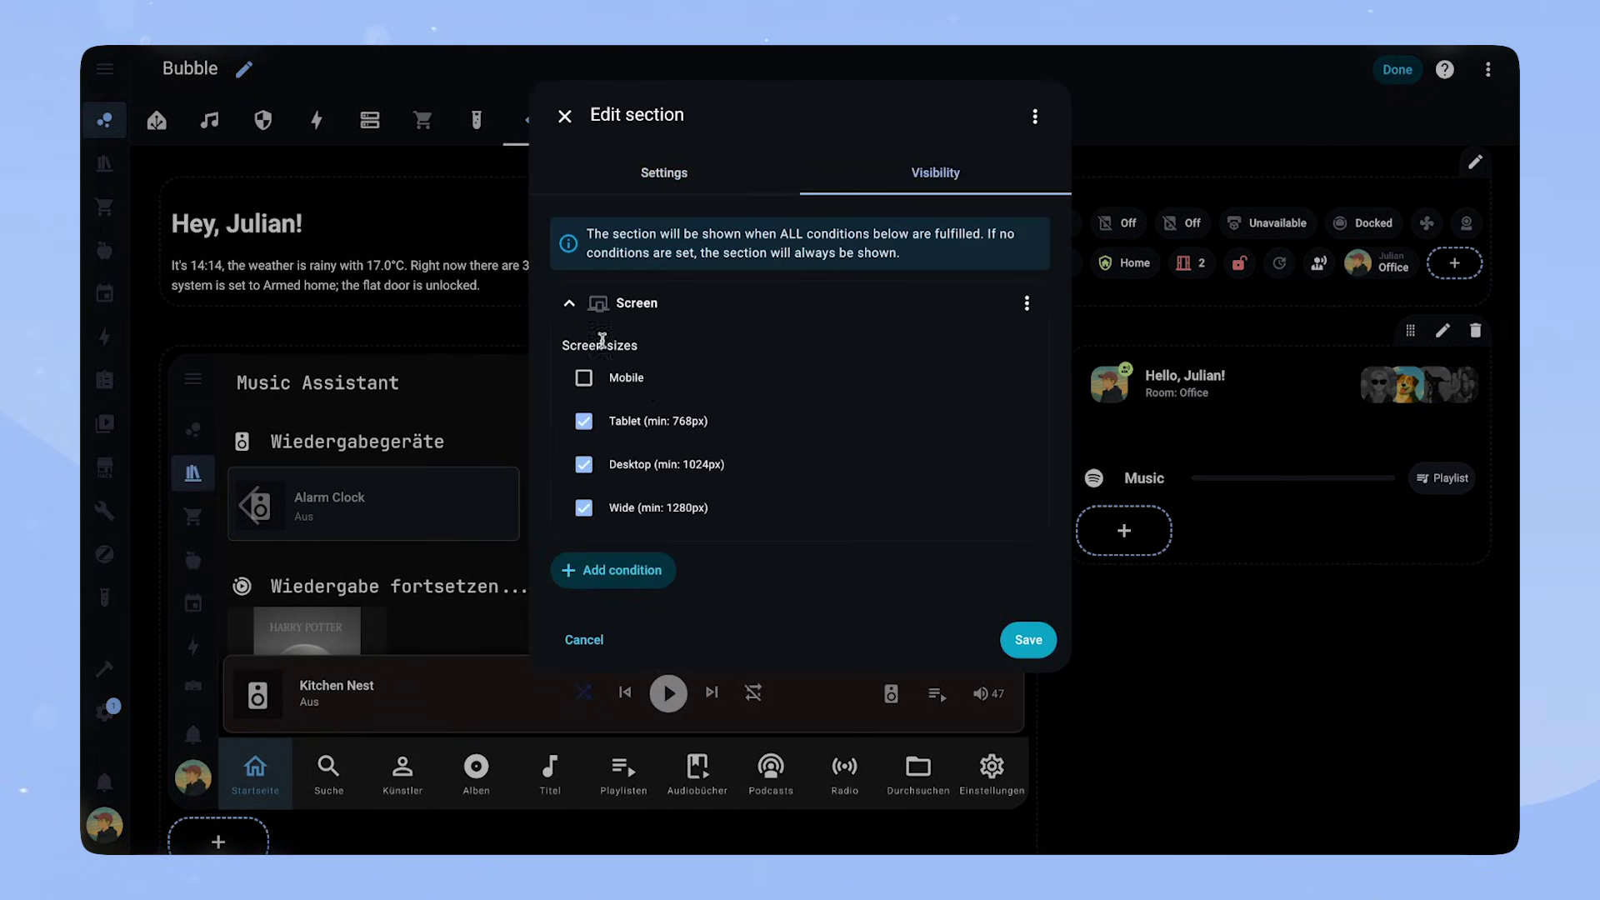
left_click(555, 115)
left_click(598, 584)
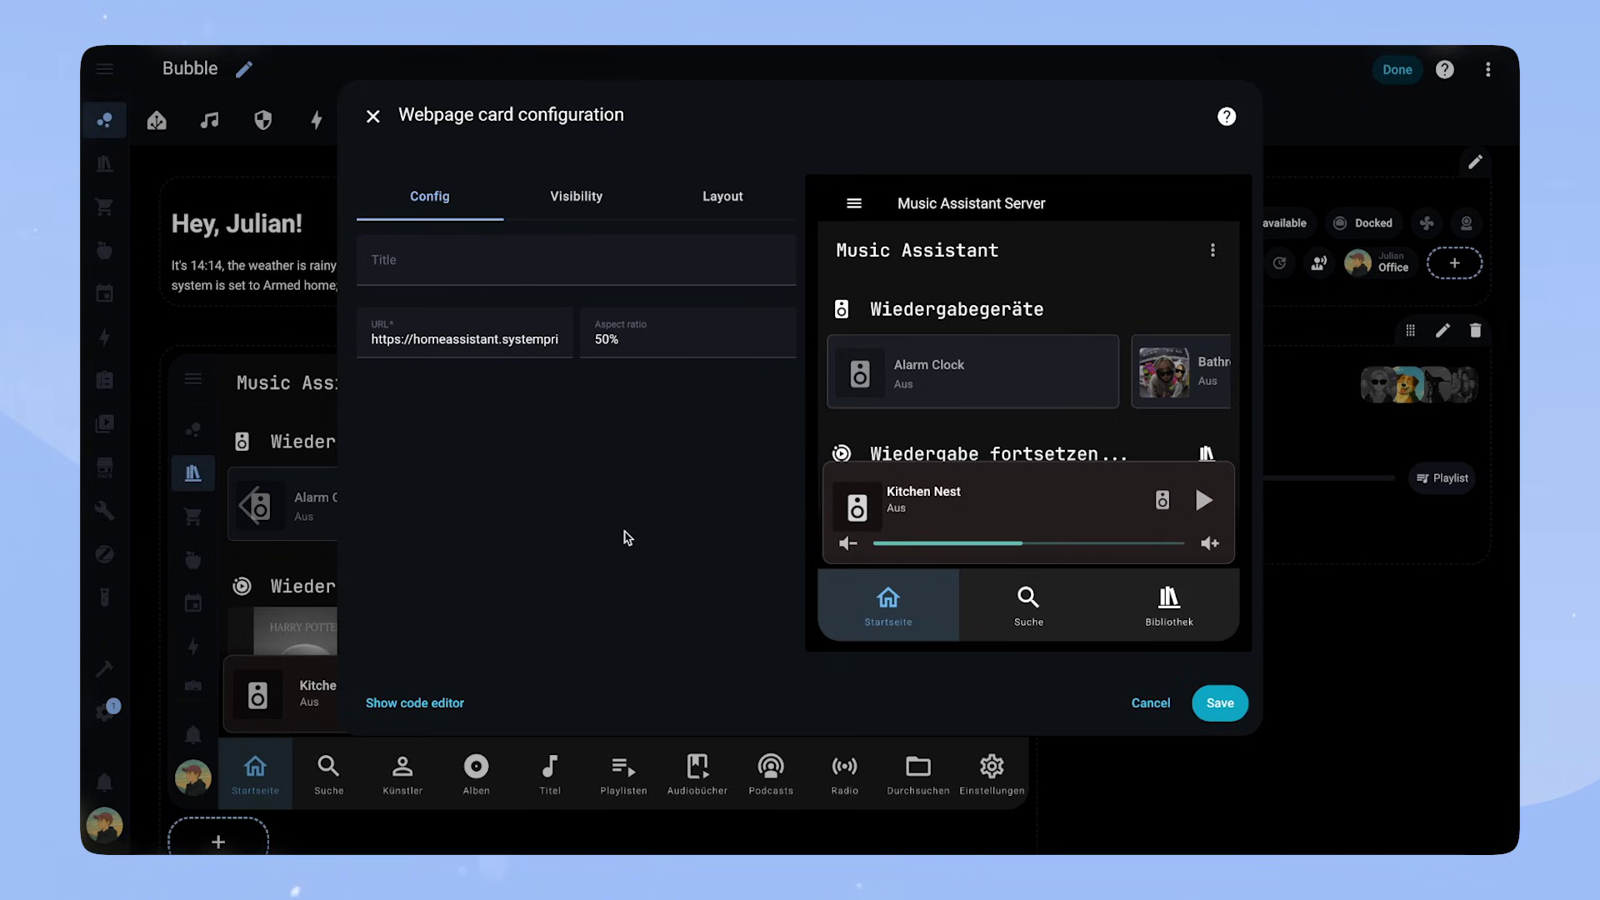
left_click(1114, 706)
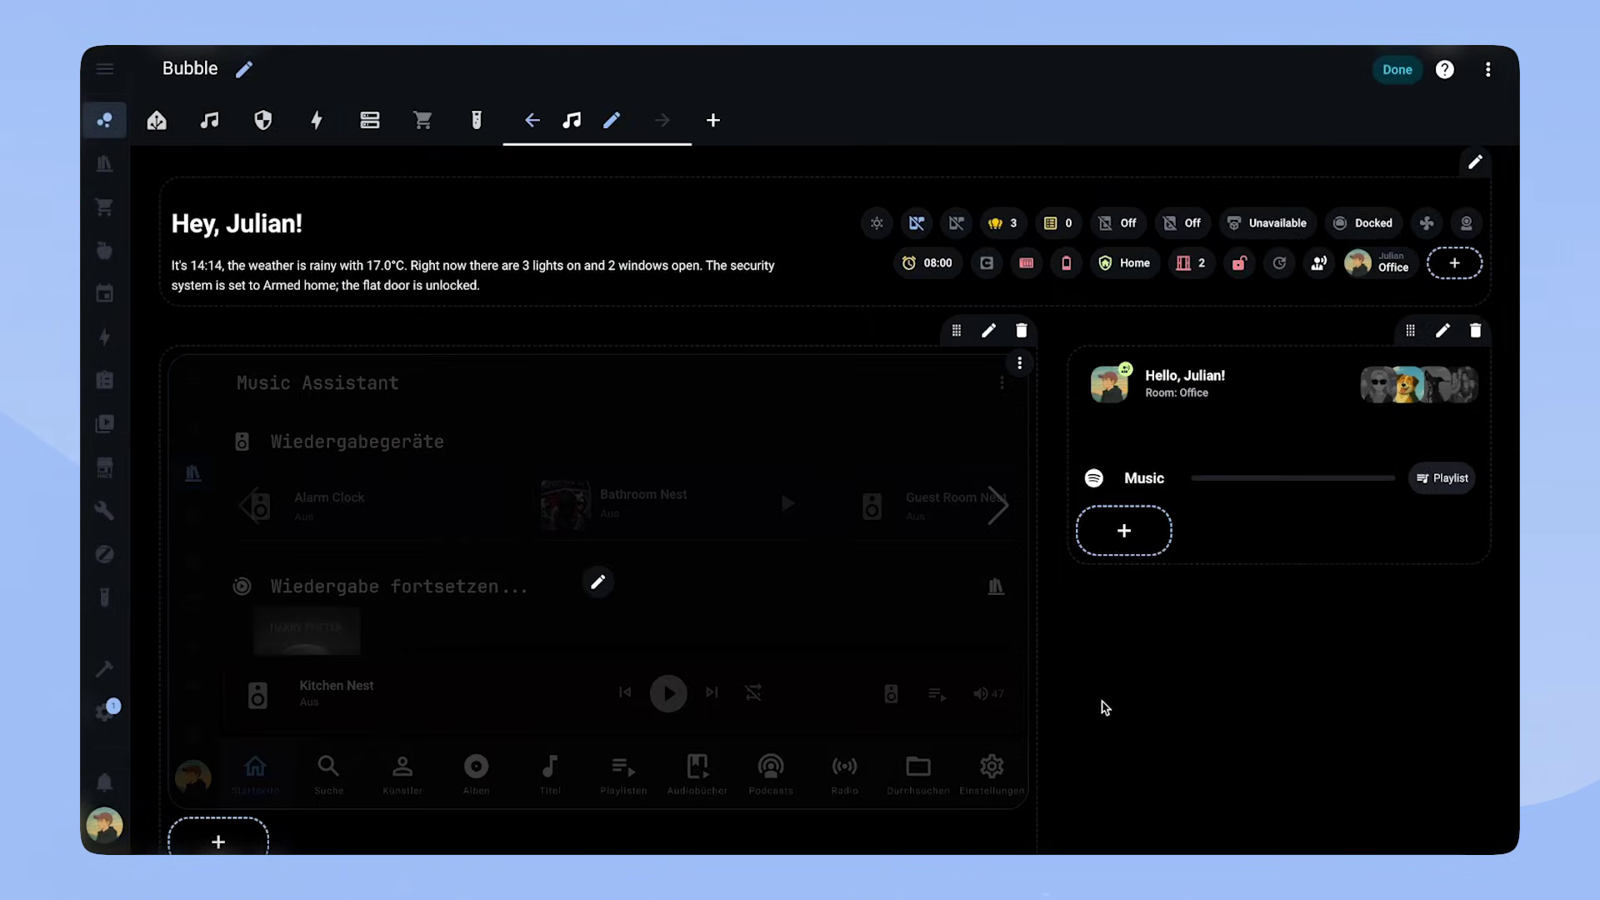
- Check the music section's screen-size visibility and close it without saving
left_click(1443, 330)
left_click(921, 184)
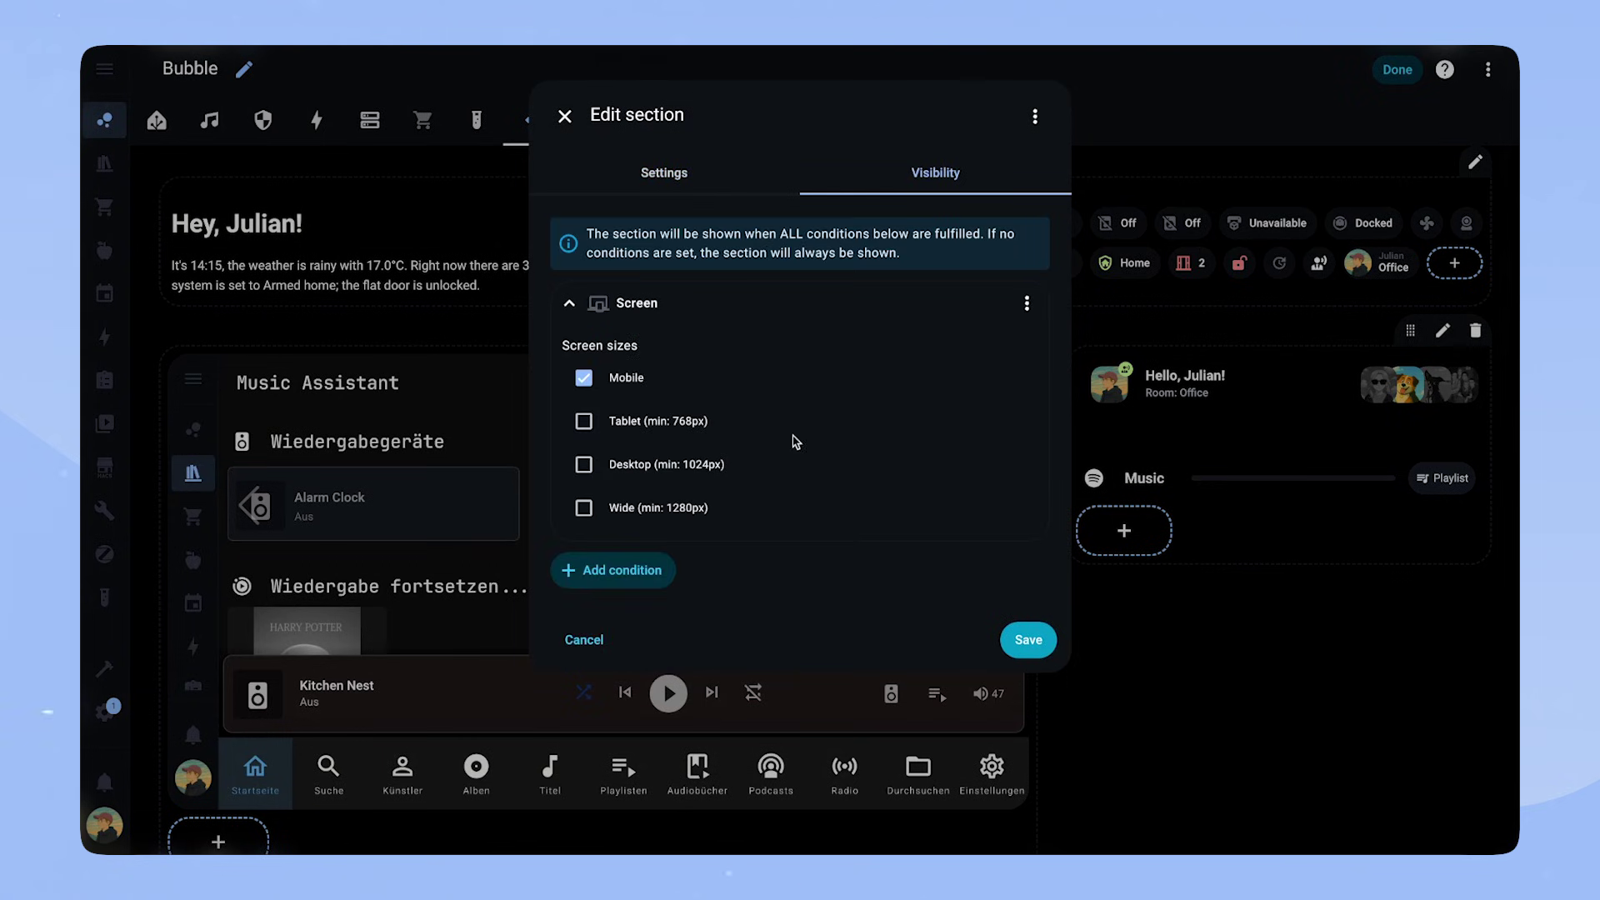
left_click(590, 643)
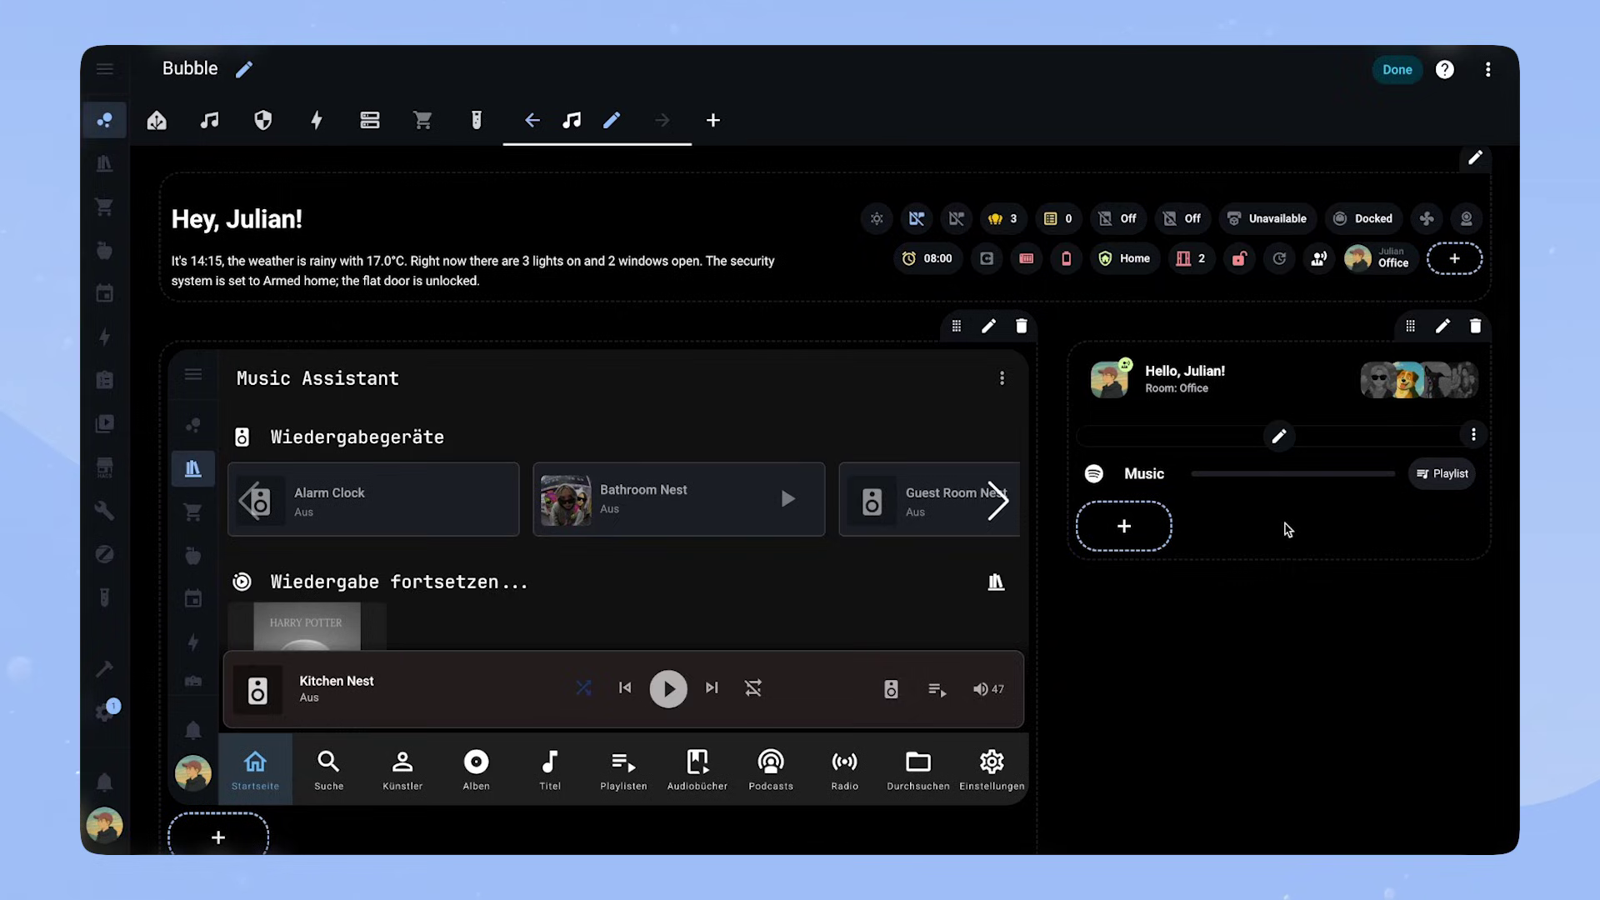
scroll(1255, 588, "down", 1)
scroll(1258, 585, "down", 8)
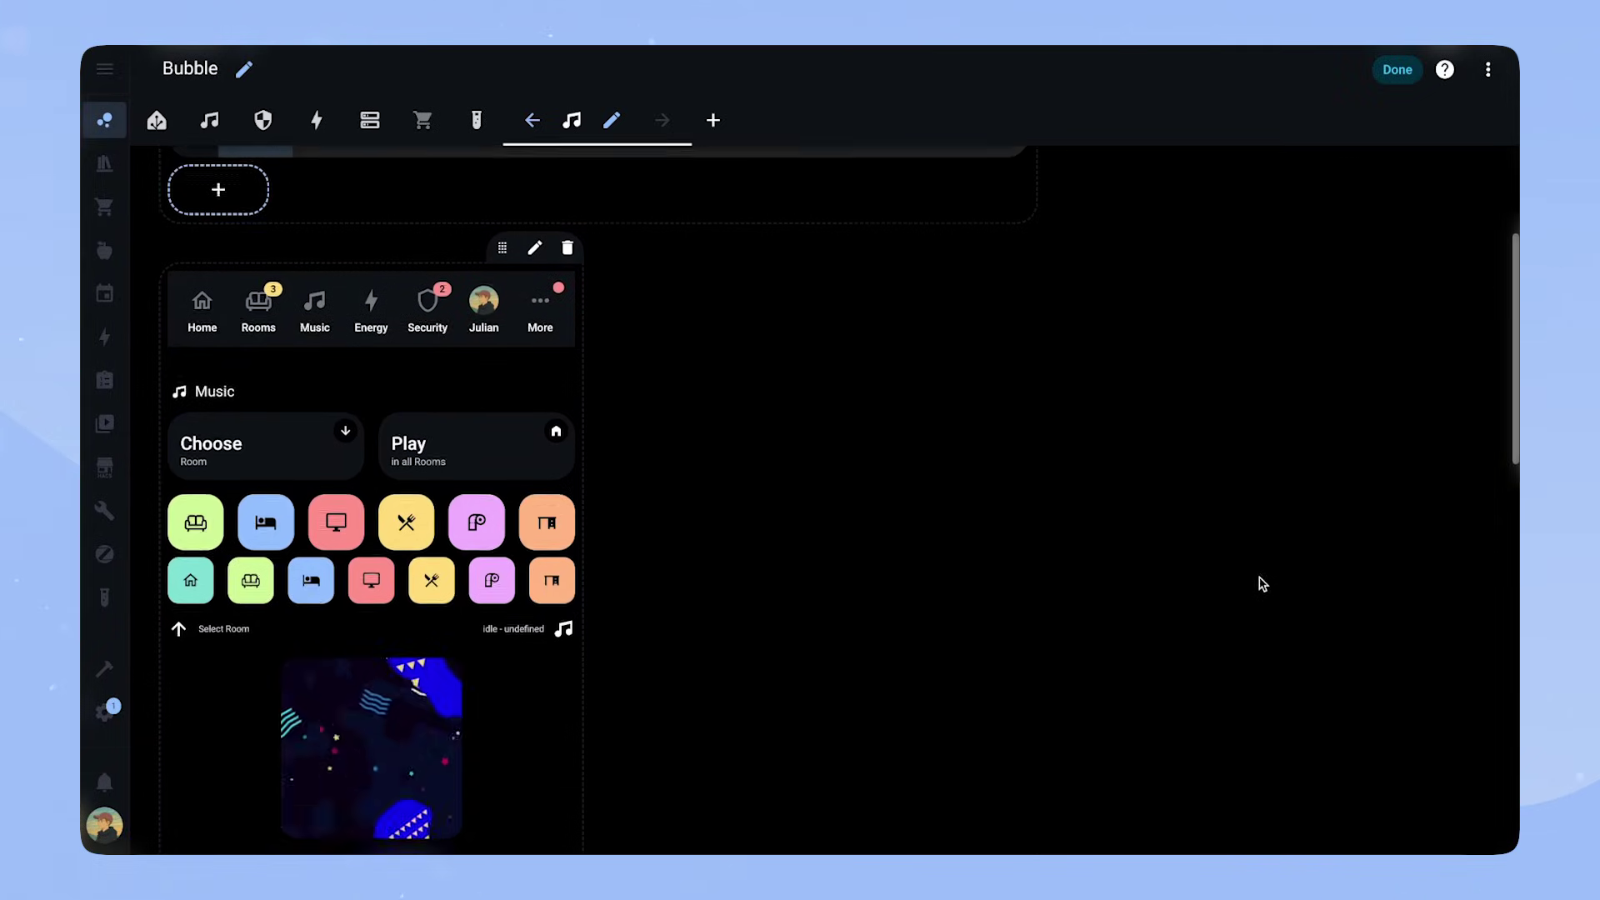
left_click(371, 475)
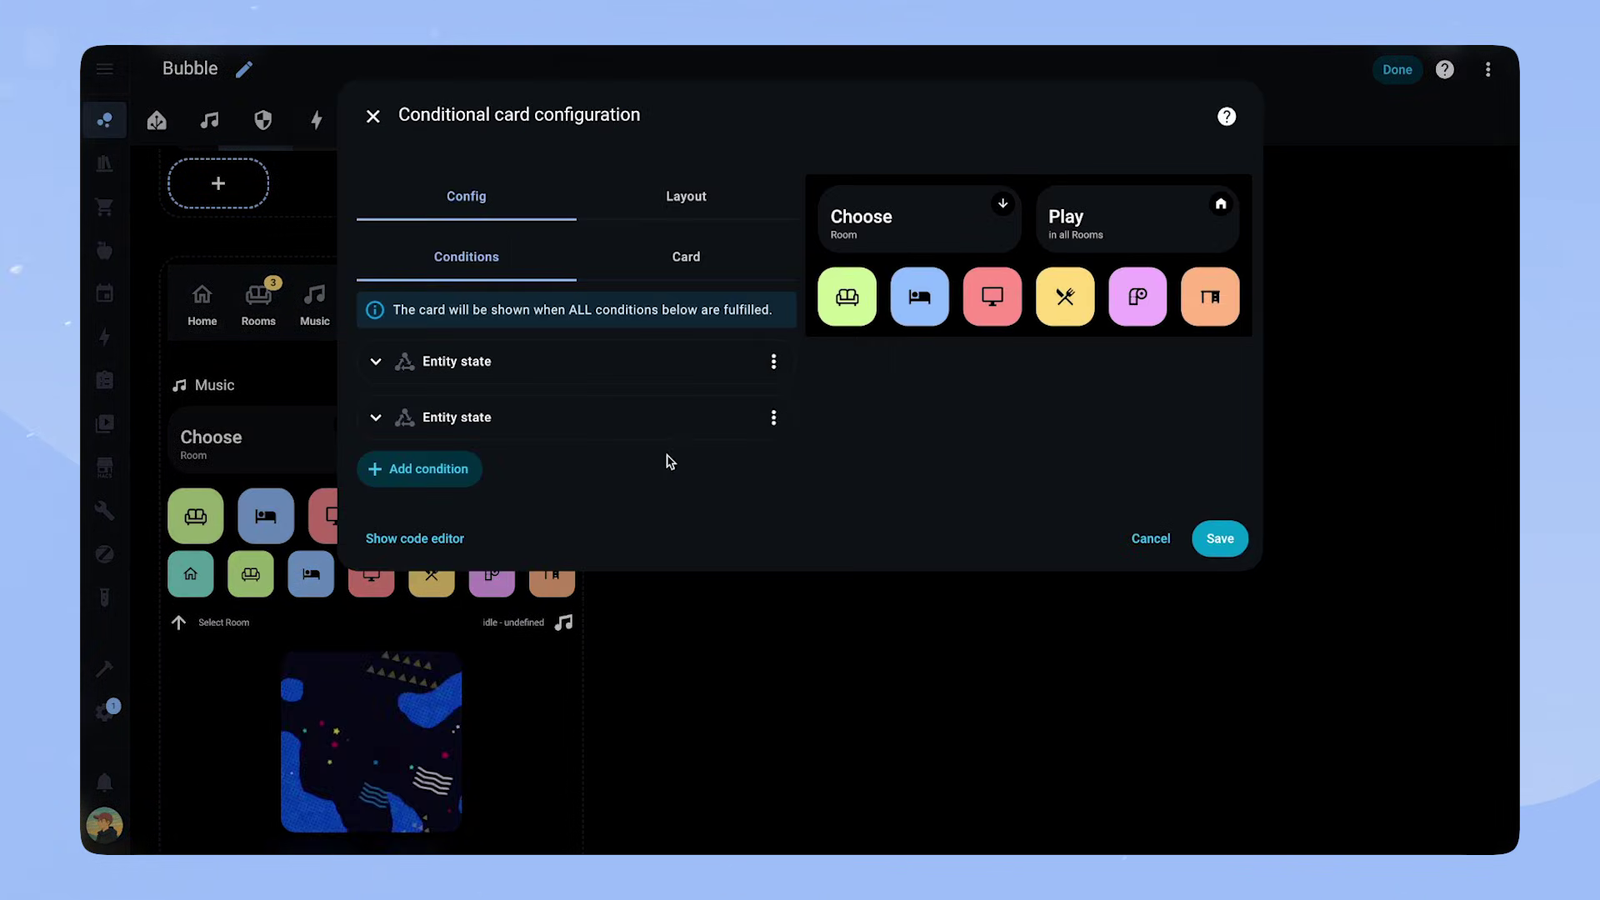
left_click(376, 361)
left_click(422, 588)
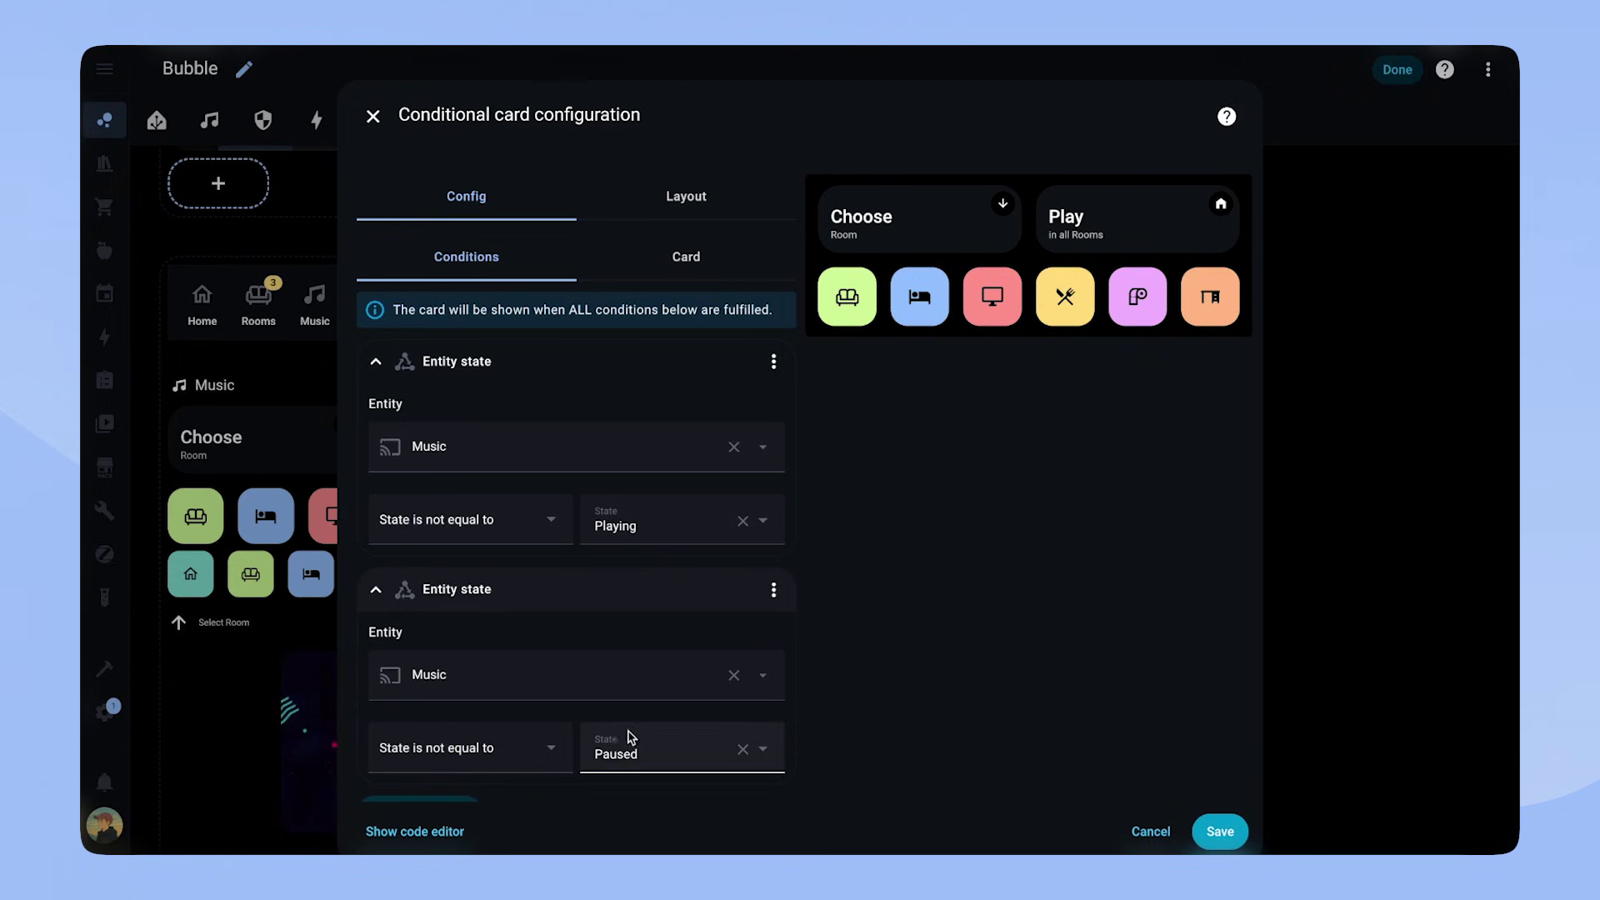
left_click(686, 258)
scroll(645, 648, "down", 4)
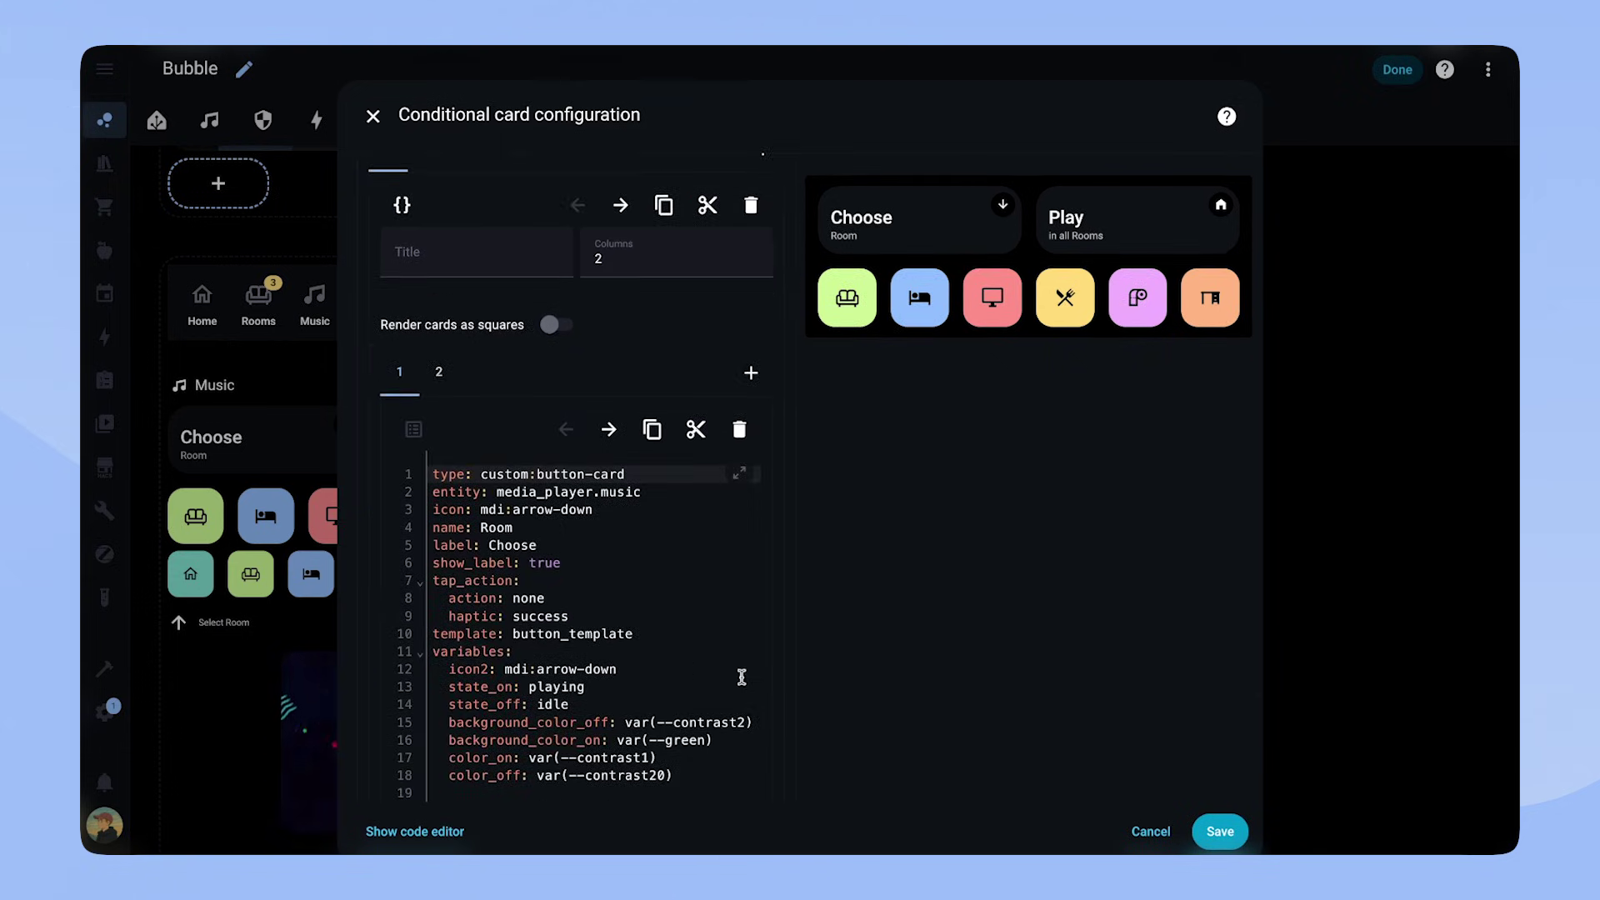
scroll(486, 342, "up", 1)
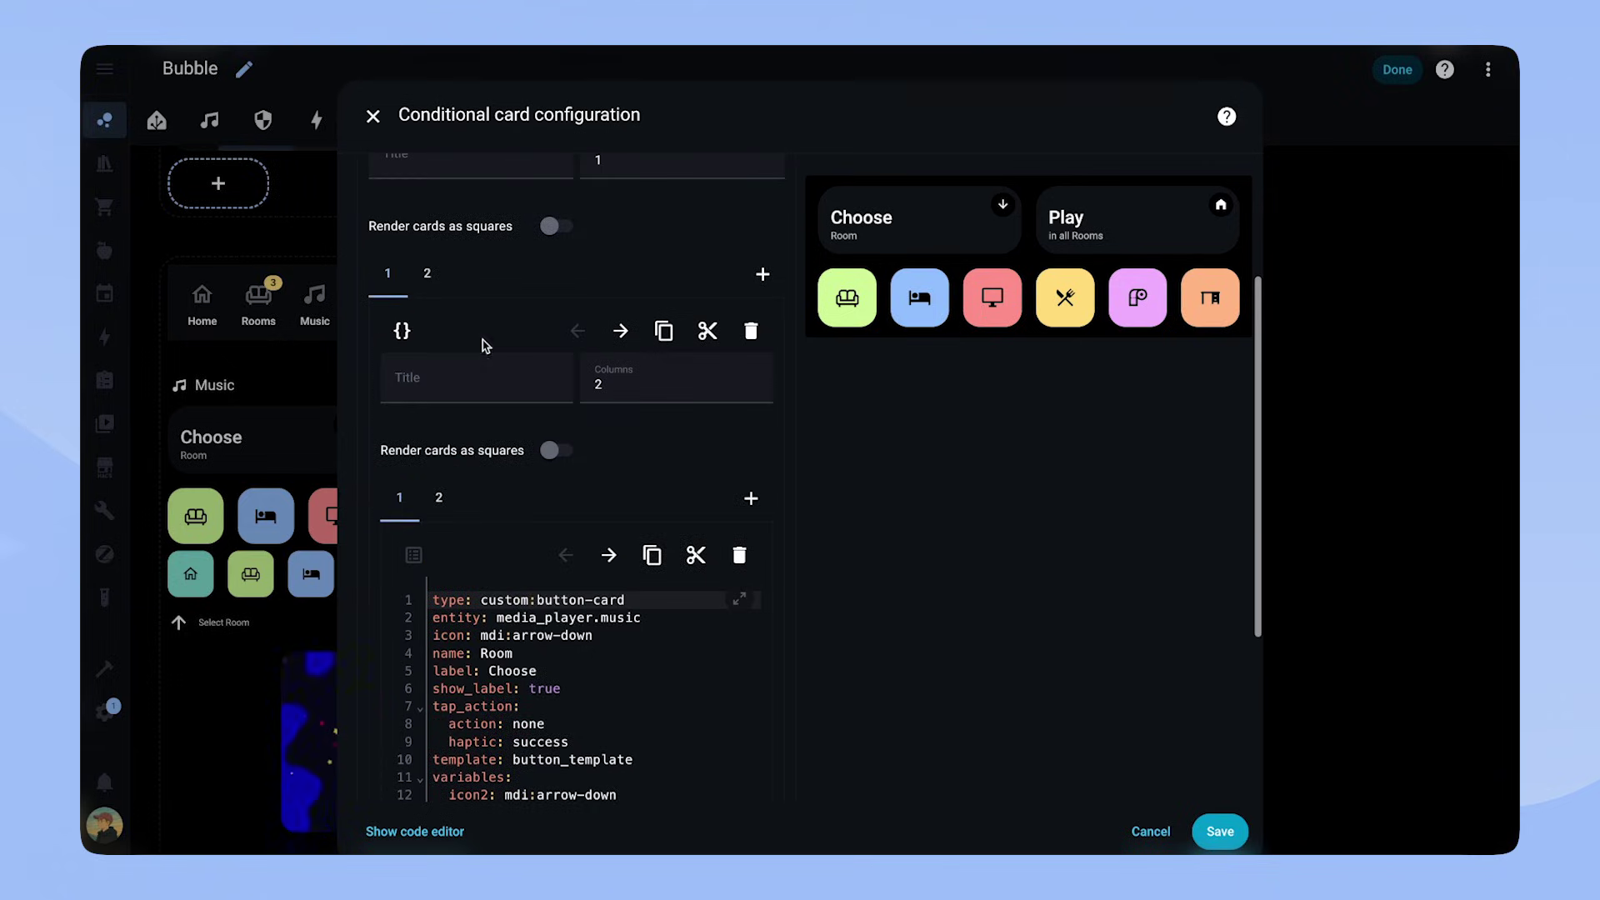
left_click(430, 281)
scroll(650, 575, "down", 3)
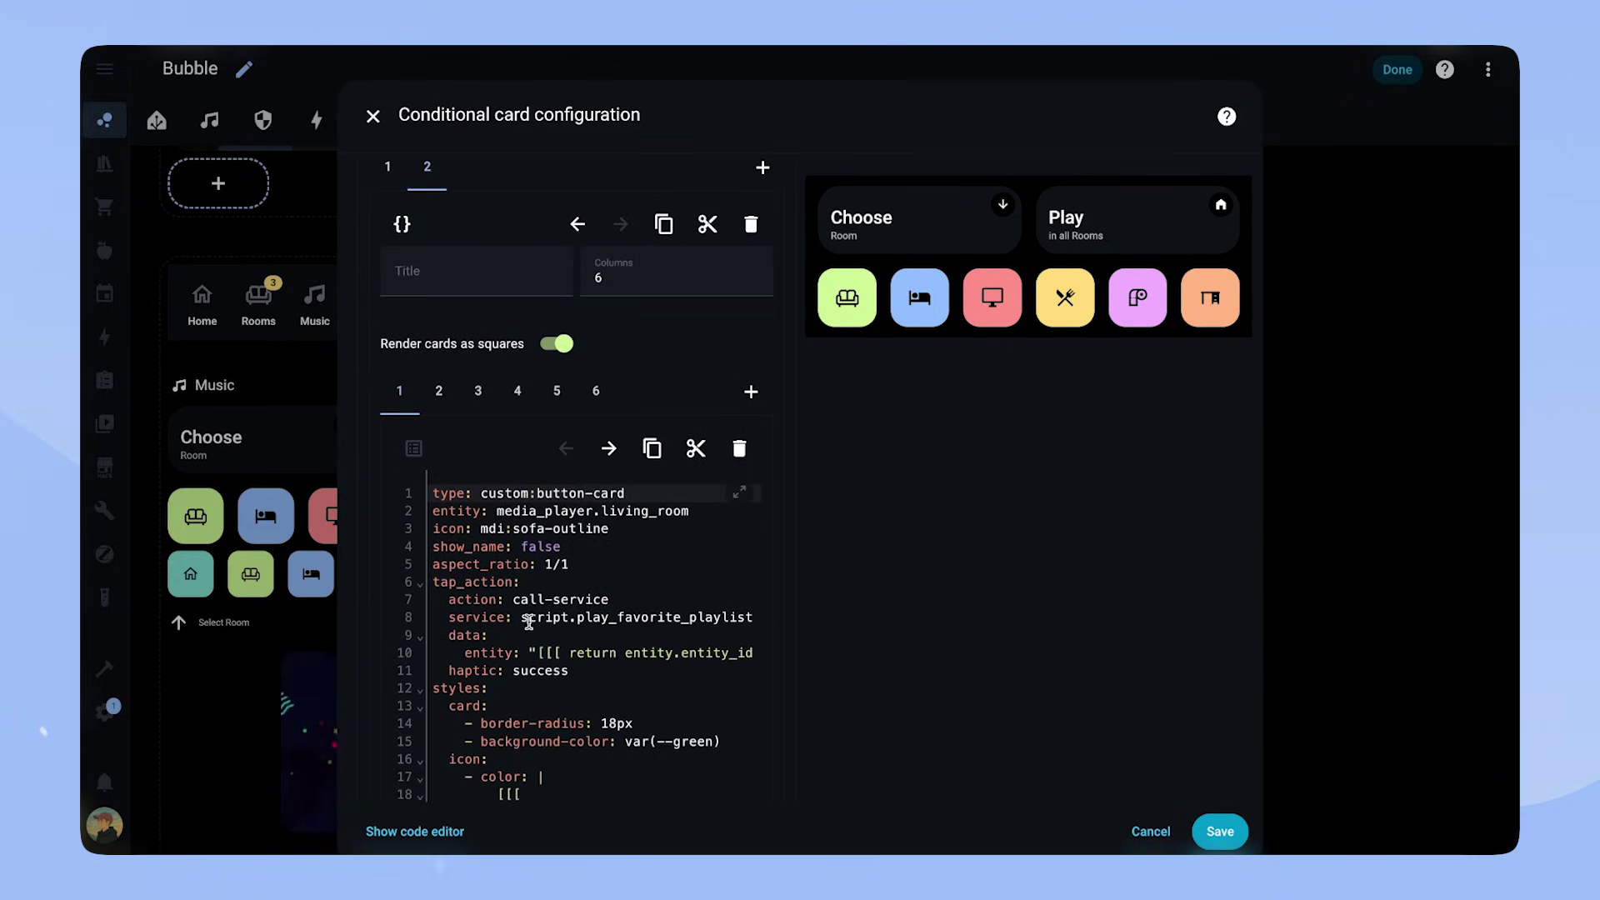
left_click_drag(427, 580, 778, 672)
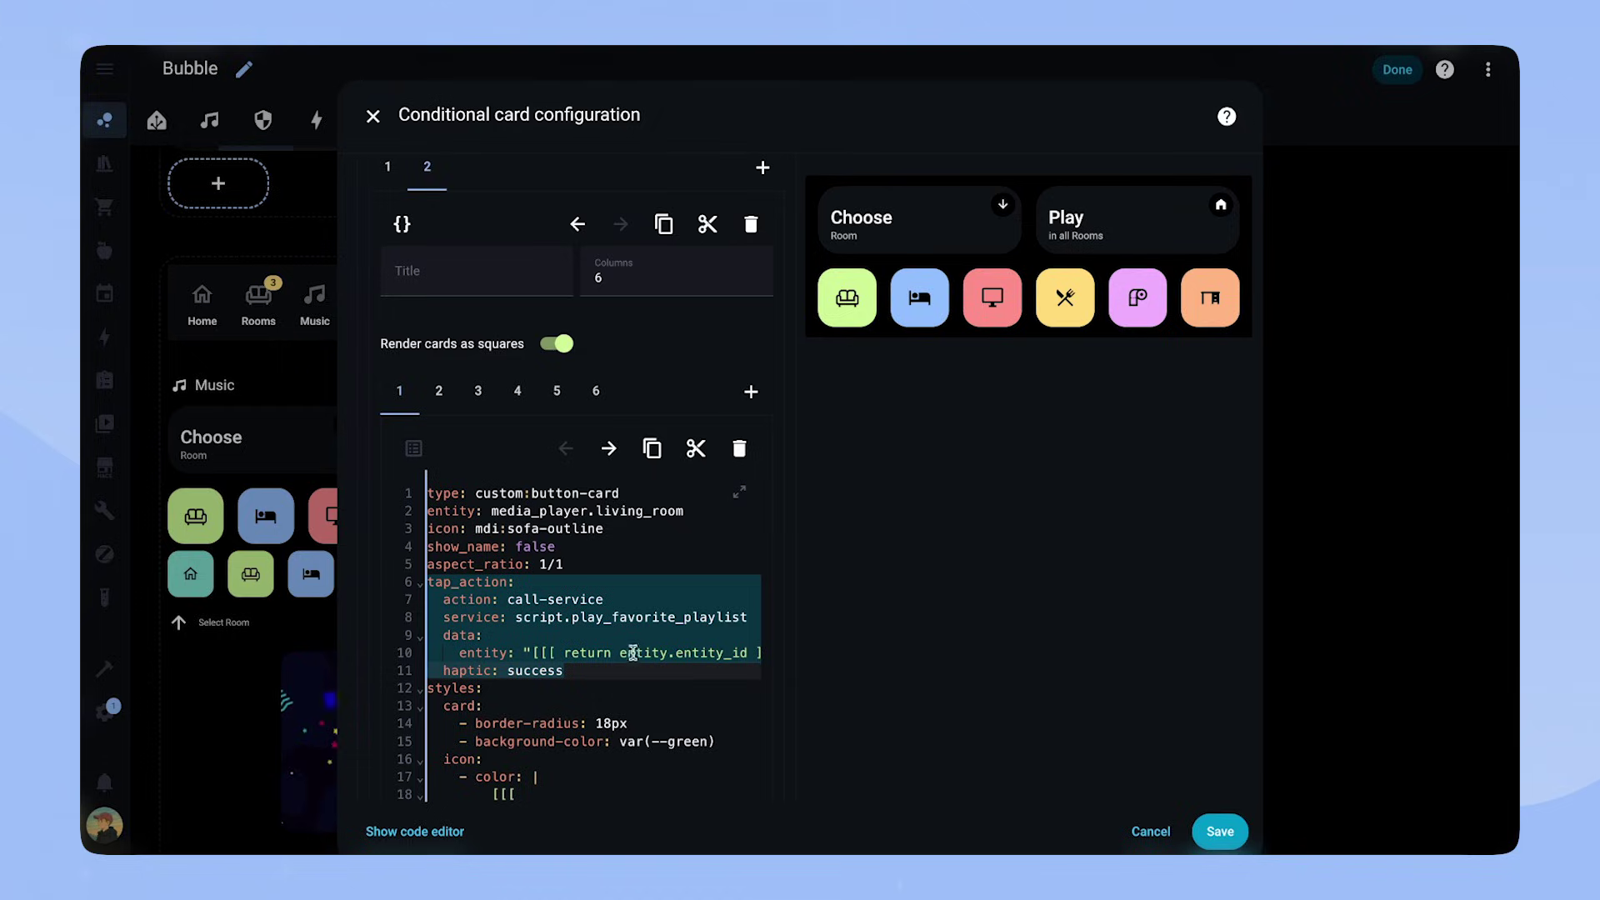
key("Escape")
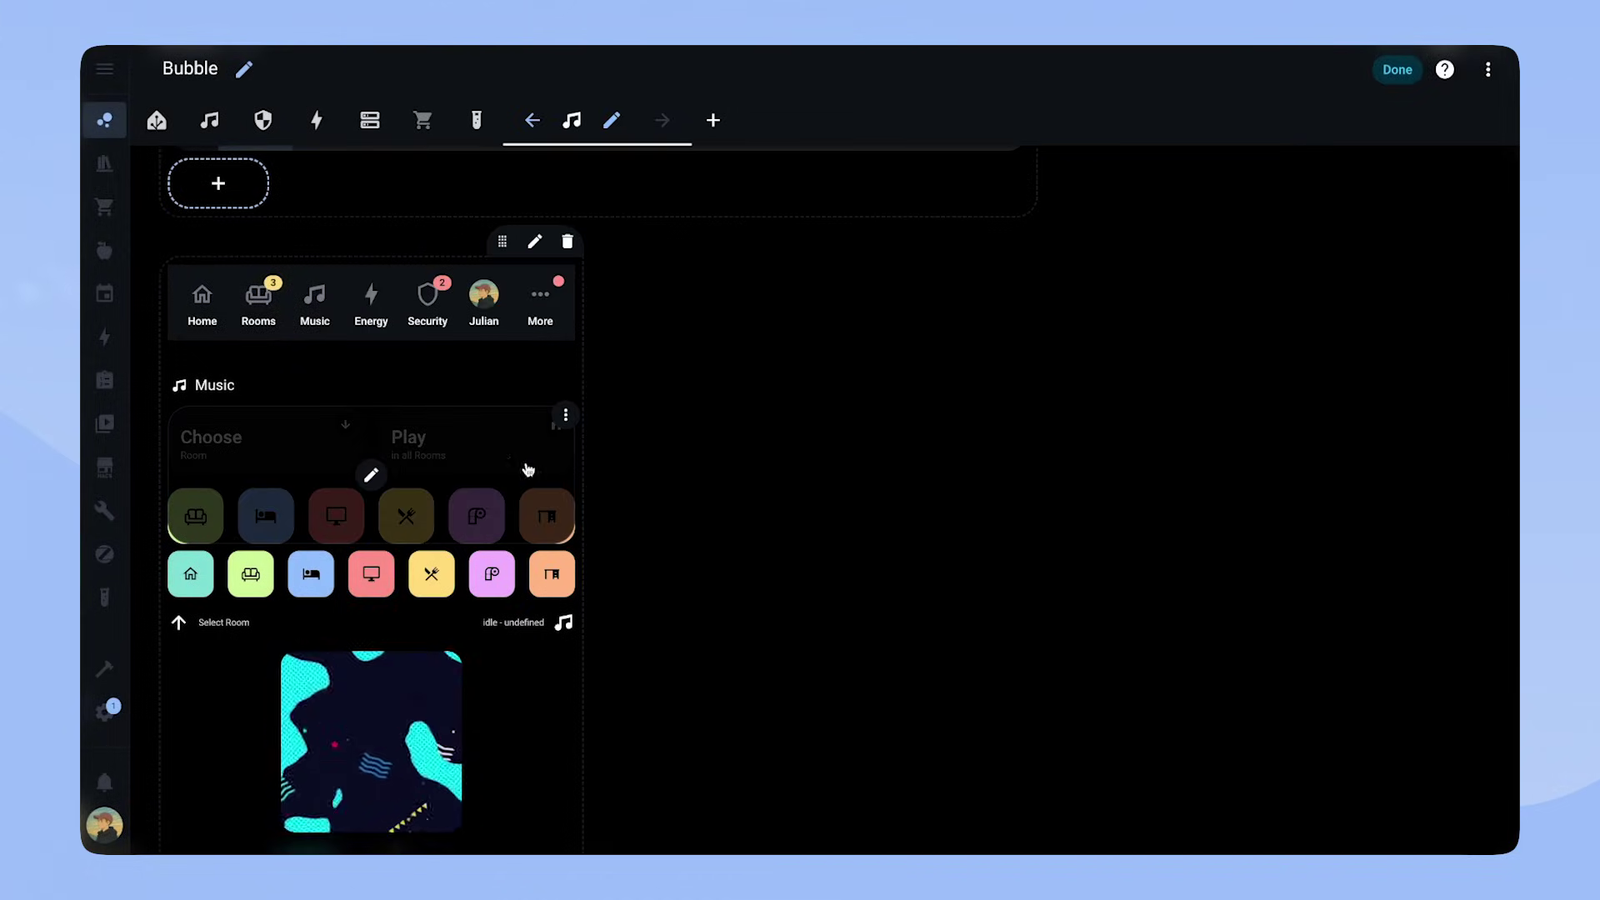
scroll(584, 472, "down", 5)
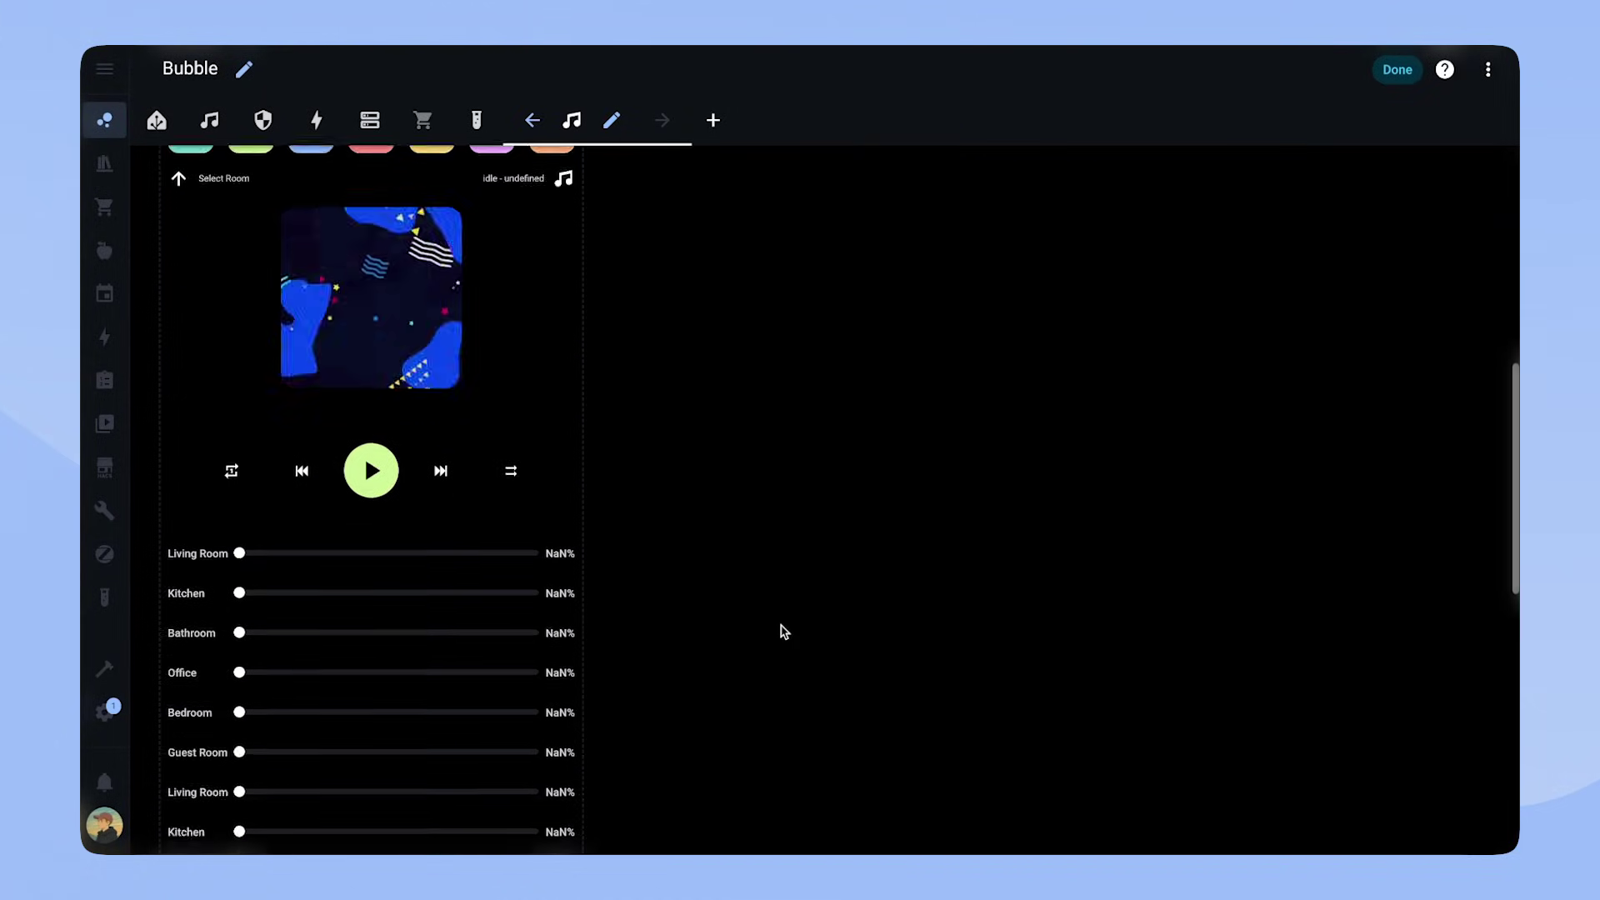
- Open the player conditional card and review its two Entity state conditions and Screen condition
scroll(783, 632, "down", 2)
scroll(367, 553, "up", 4)
left_click(368, 553)
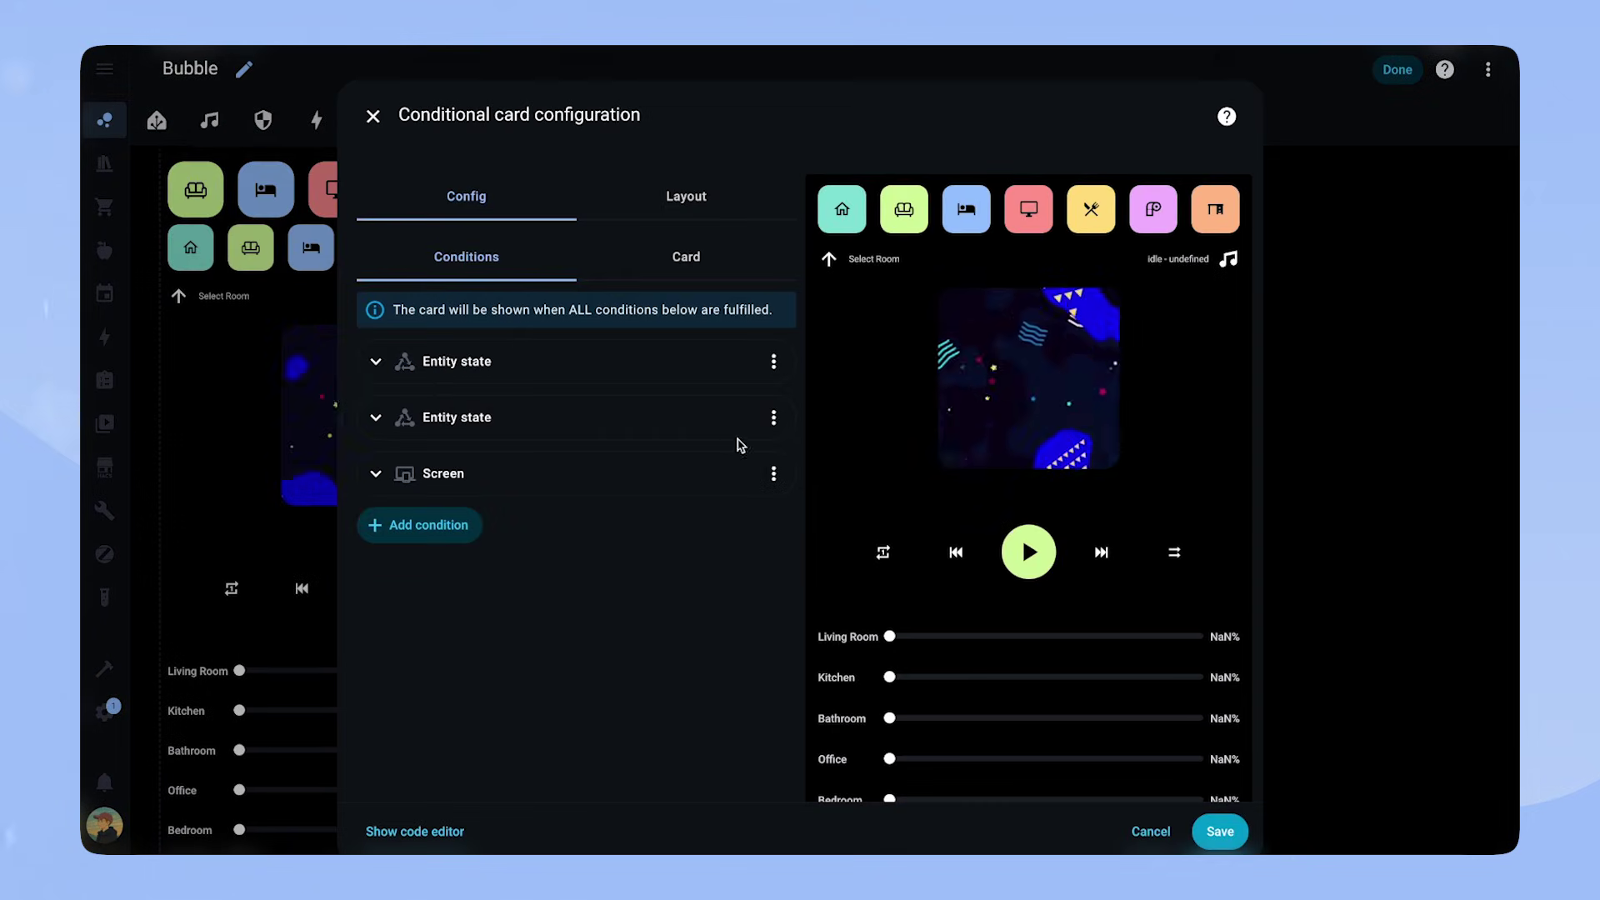
left_click(389, 364)
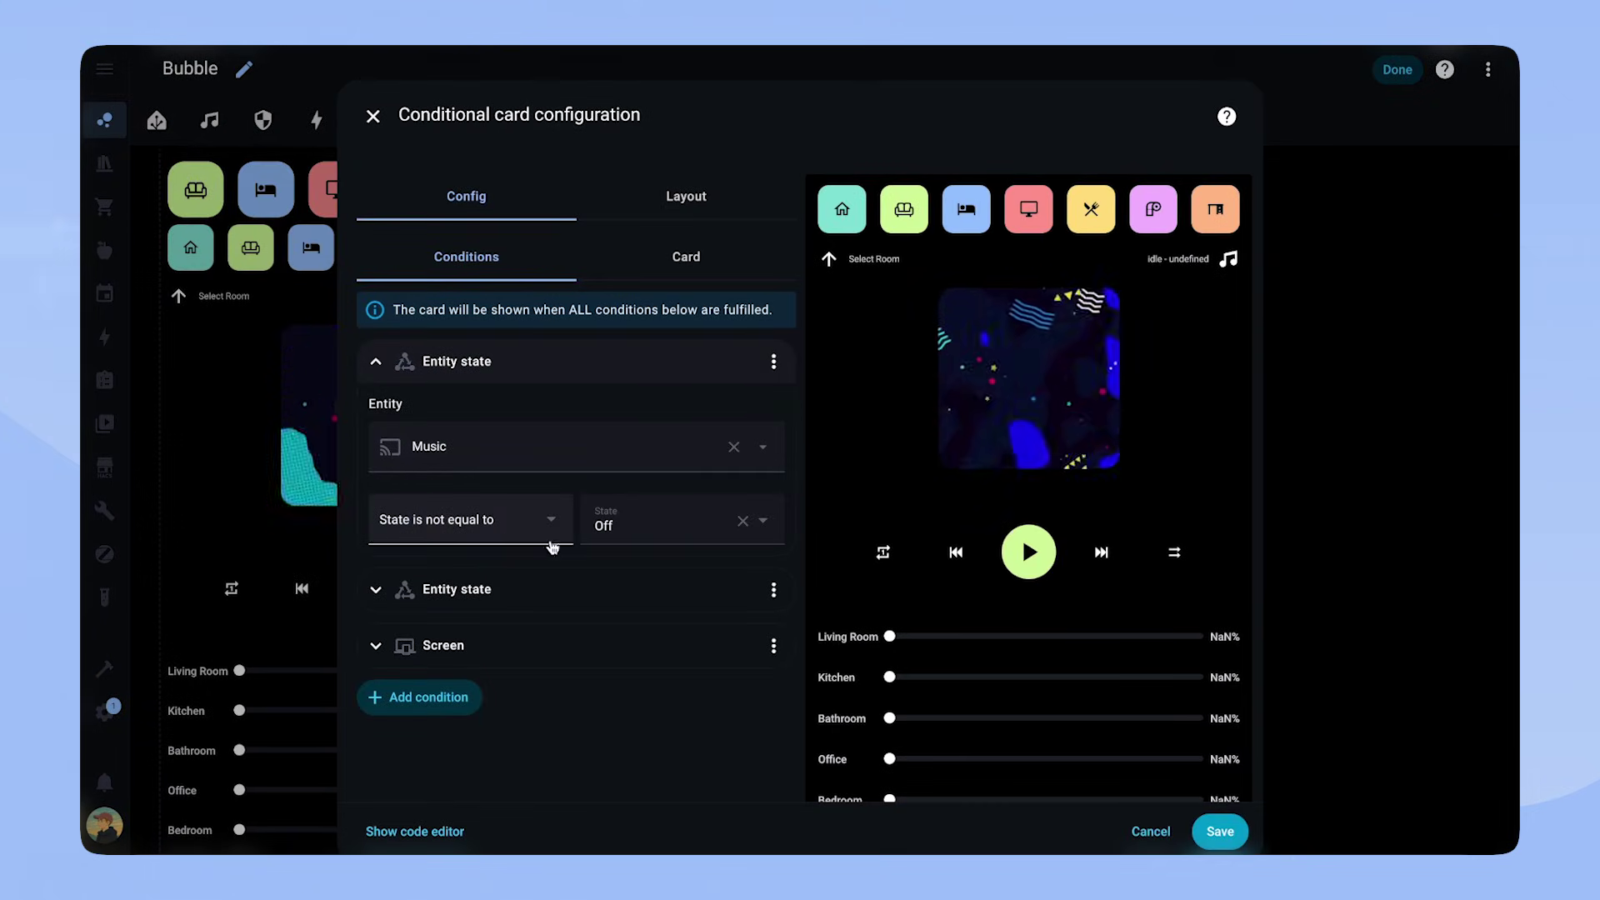
left_click(413, 598)
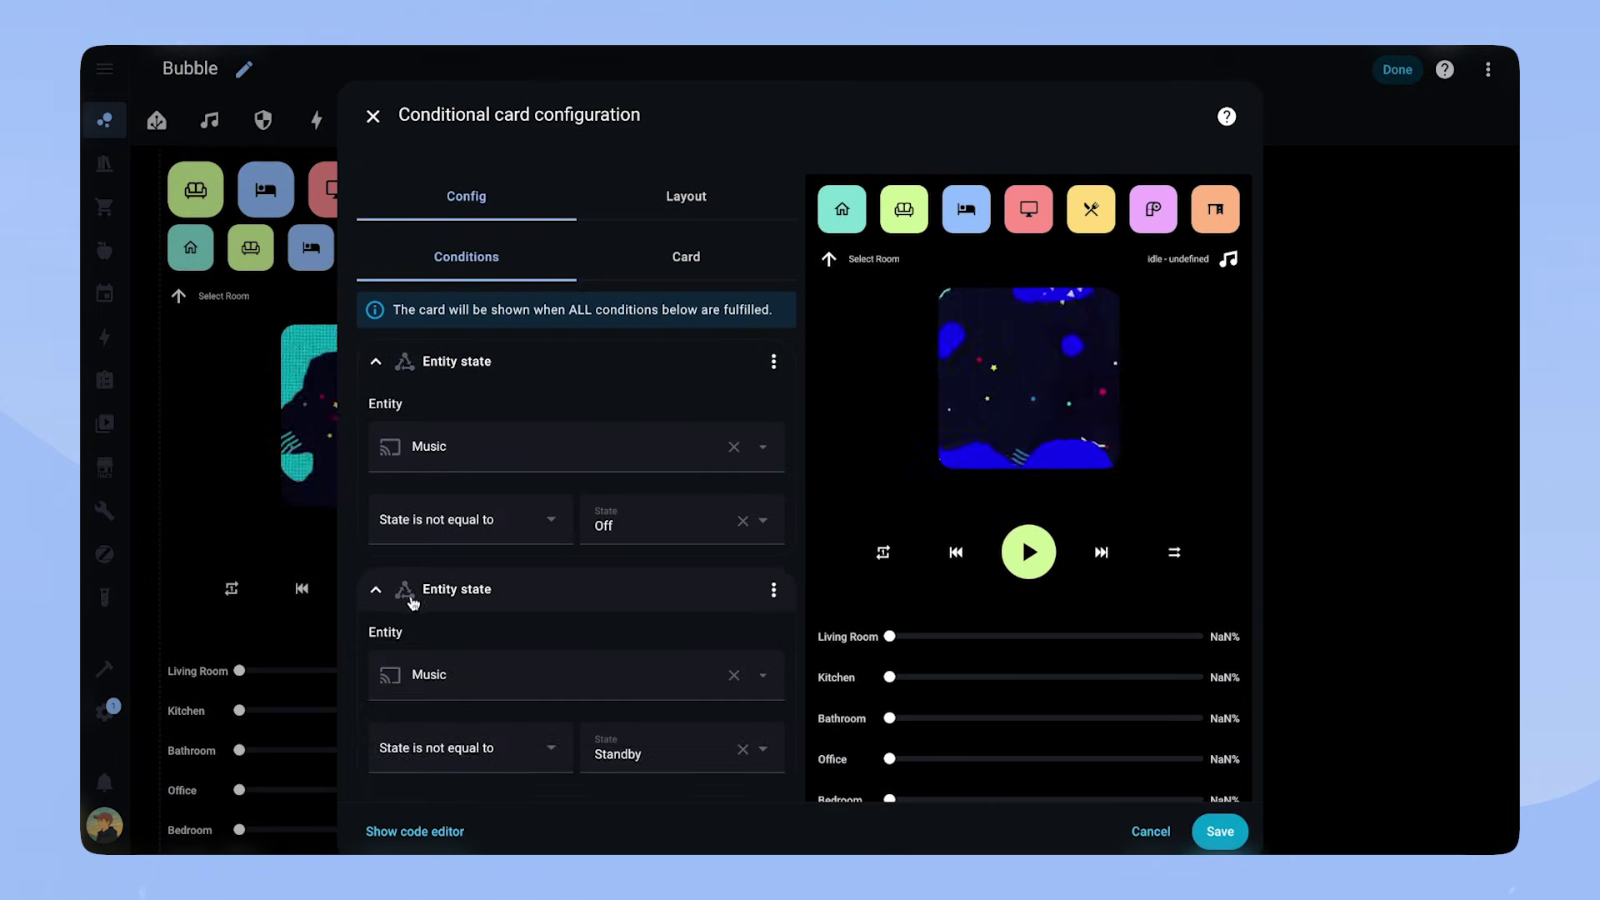
scroll(500, 733, "down", 1)
left_click(500, 733)
scroll(461, 614, "down", 2)
left_click(461, 614)
left_click(461, 490)
left_click(699, 262)
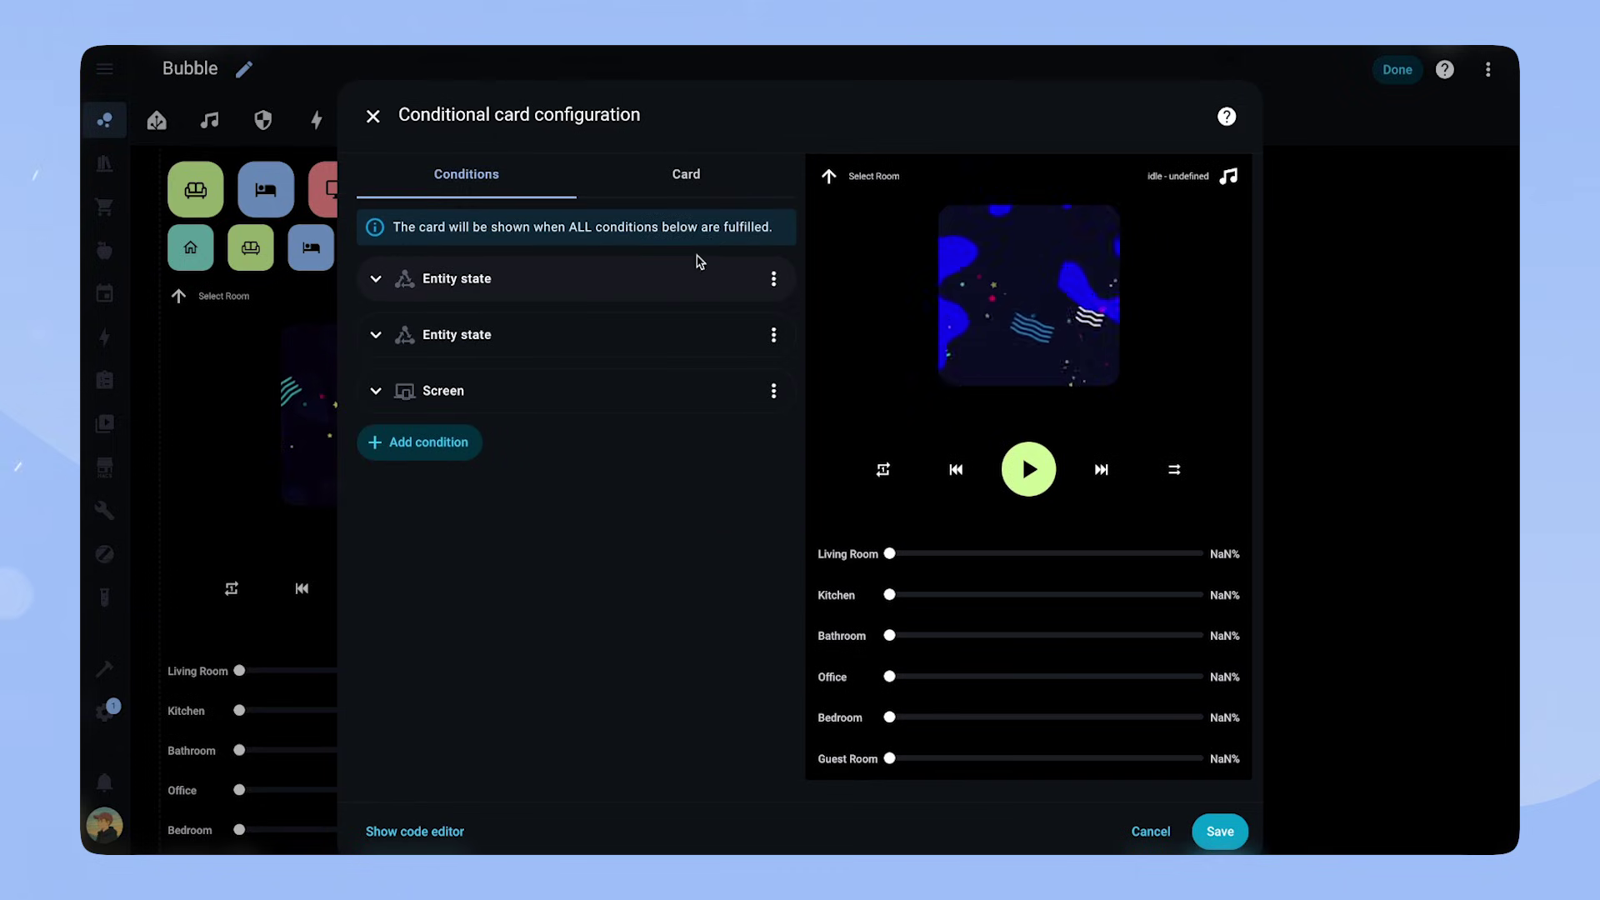
- Review the player card's YAML, including the nest_party button's transfer-queue target entity
left_click(703, 185)
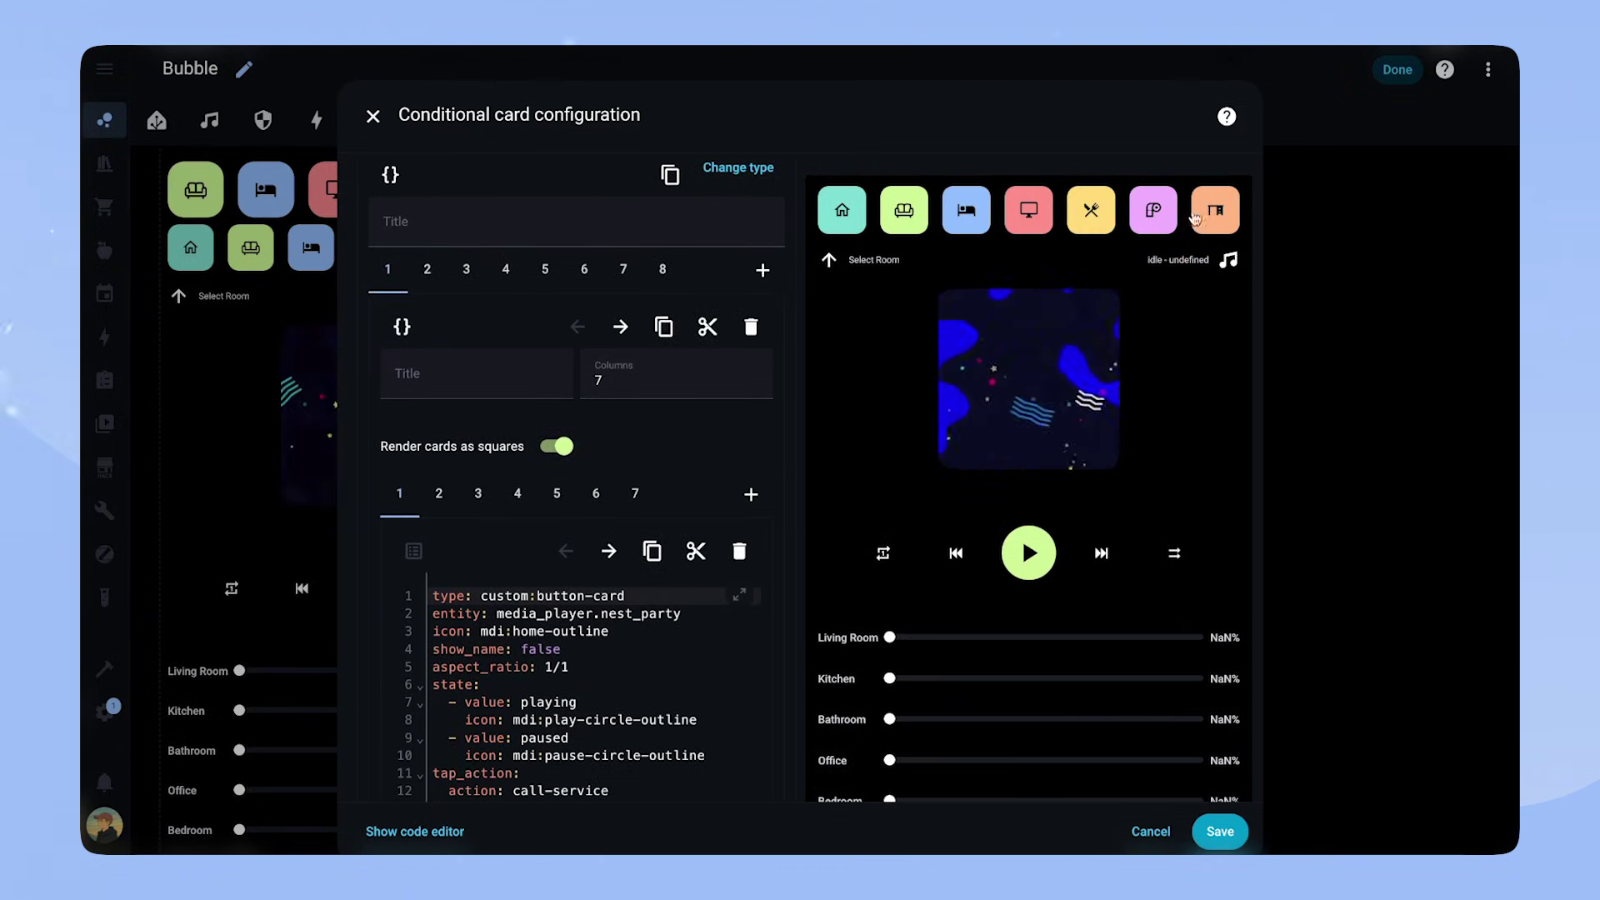
scroll(600, 633, "down", 2)
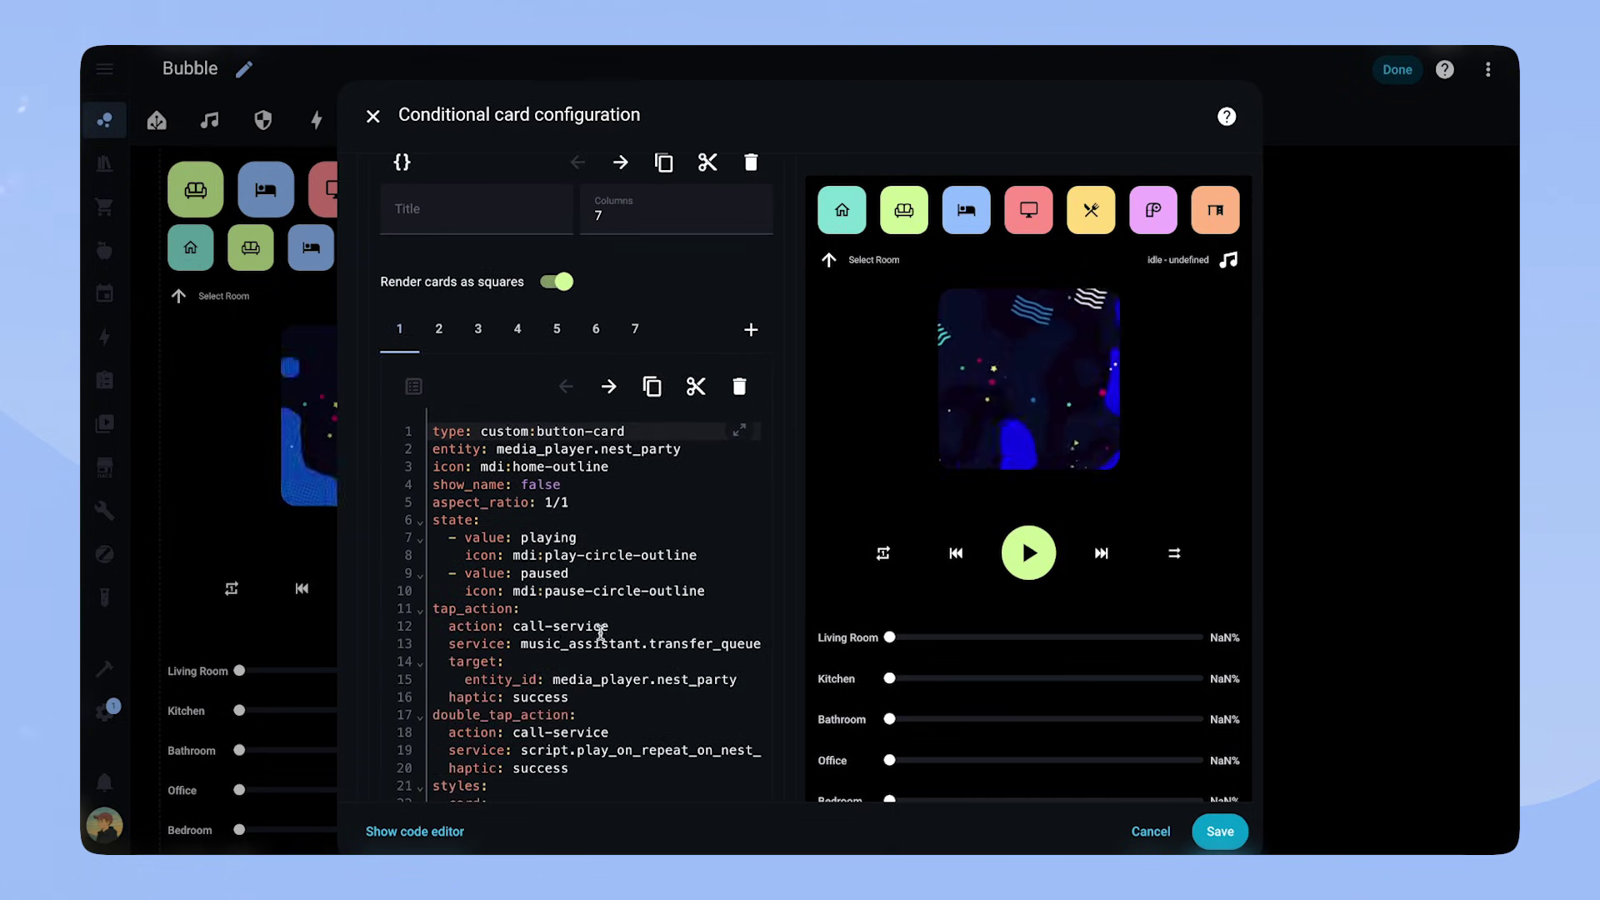
left_click_drag(521, 643, 759, 644)
left_click(640, 679)
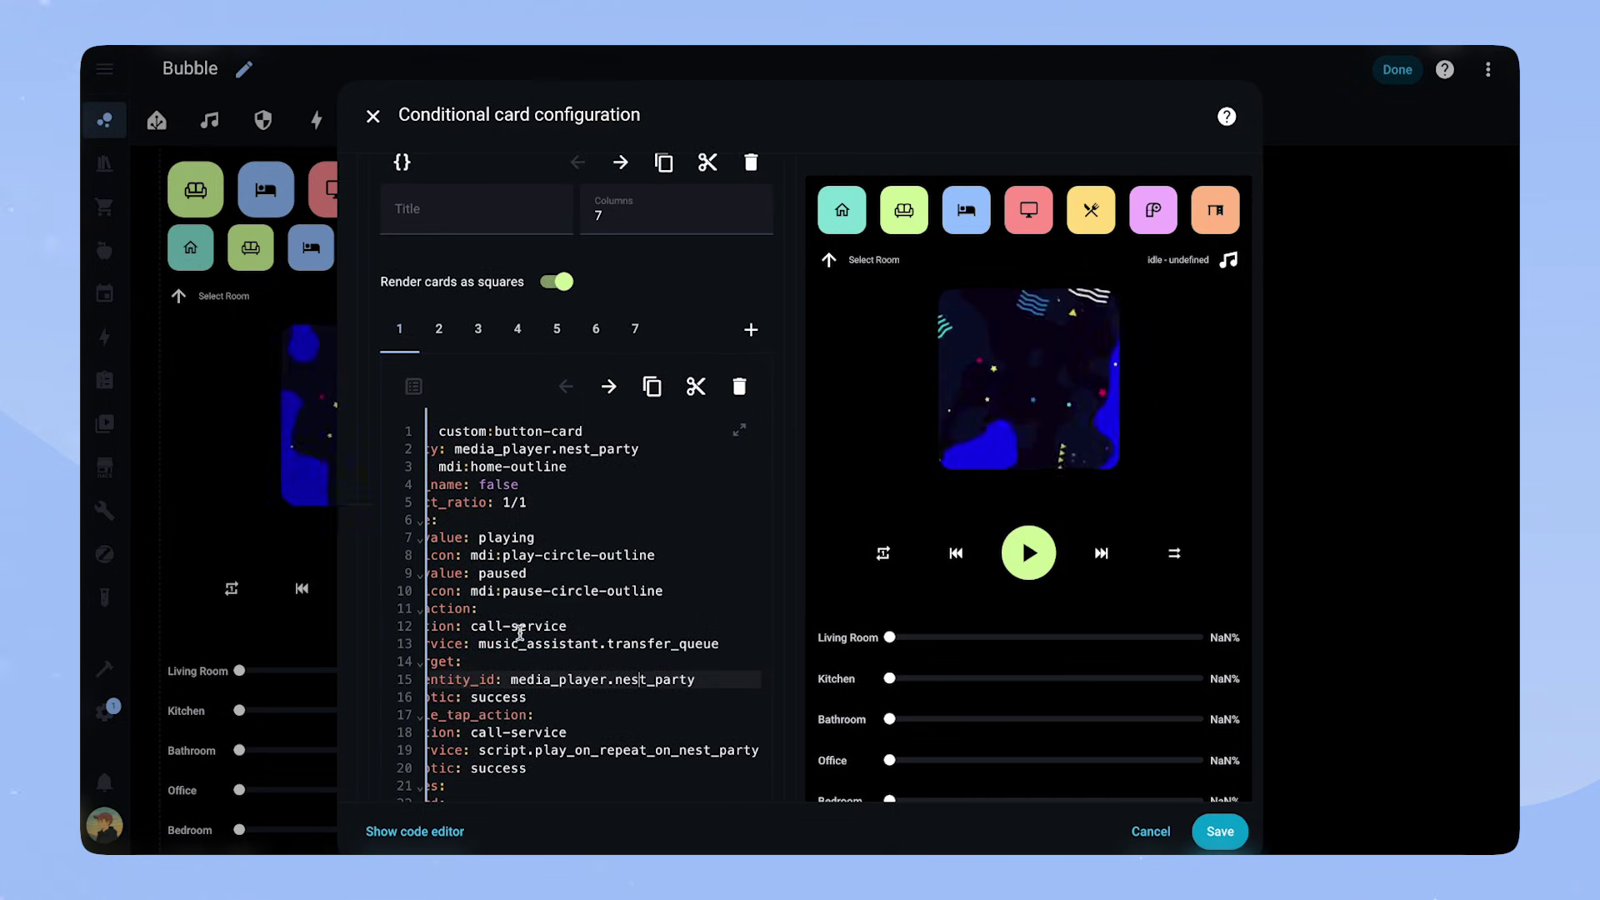
scroll(520, 634, "up", 3)
left_click(421, 228)
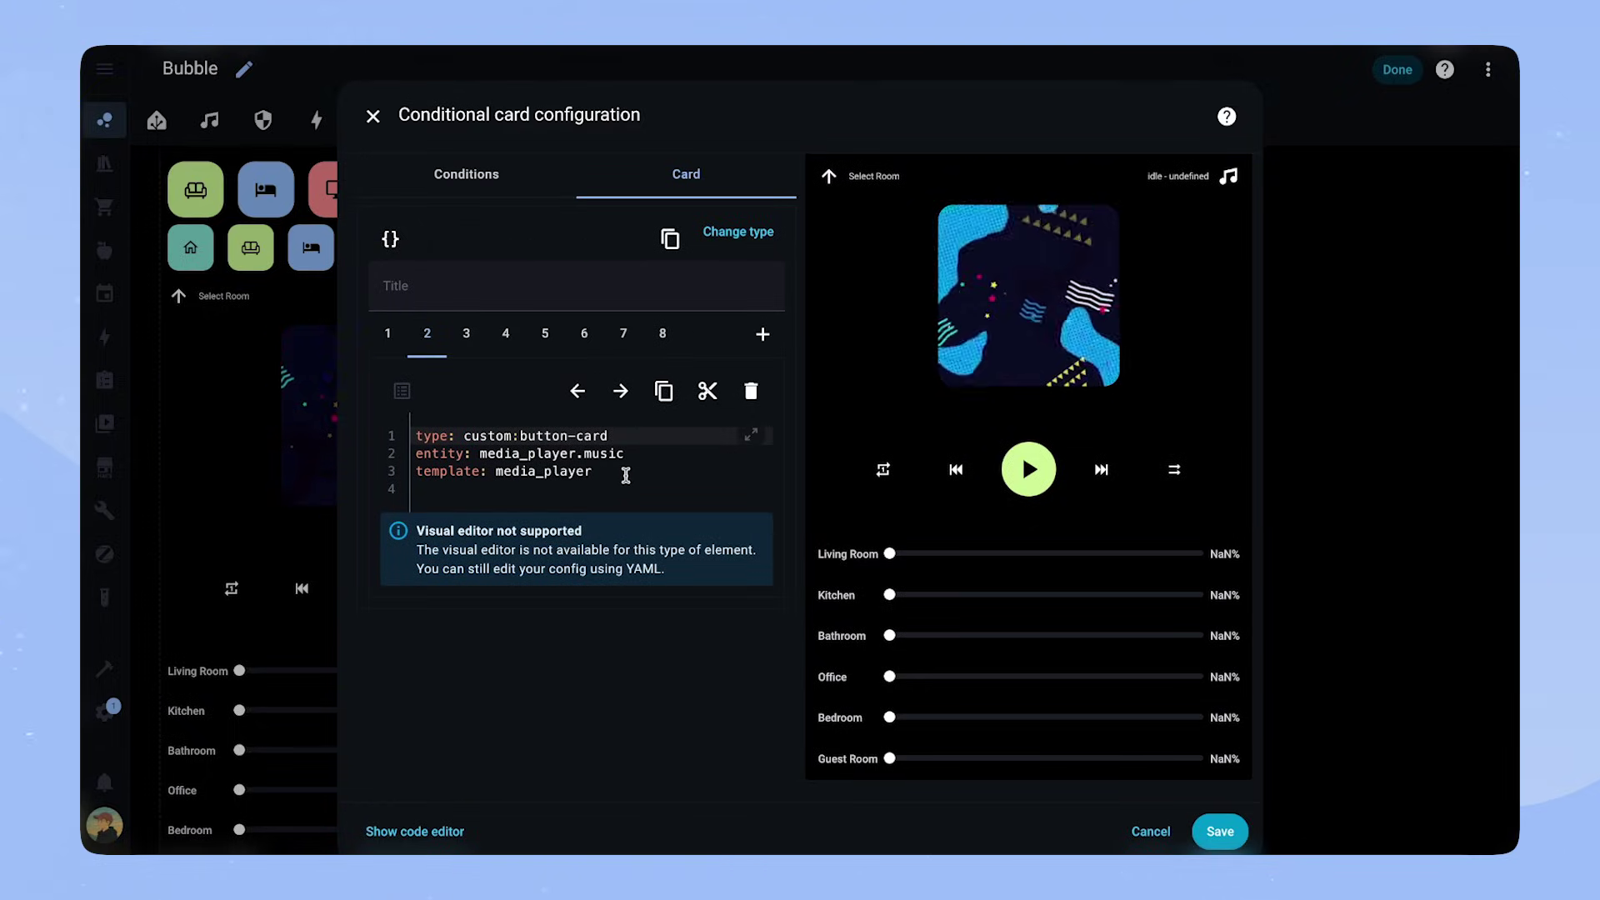
- Review the volume slider card's Living Room Nest conditions and YAML, then close it
key("Right")
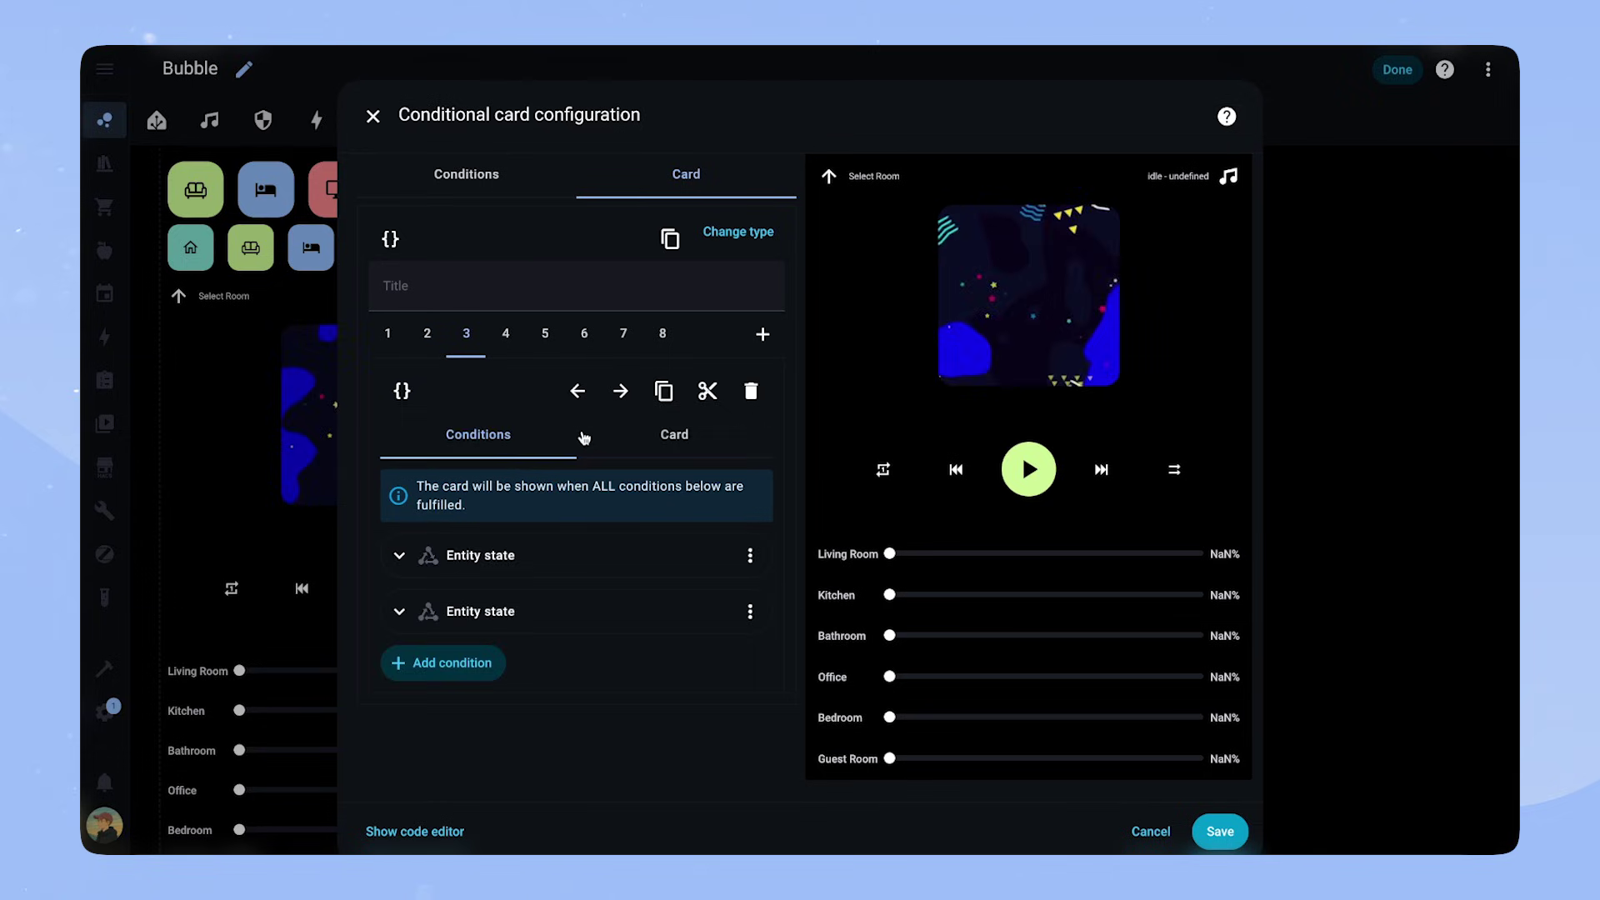
left_click(419, 556)
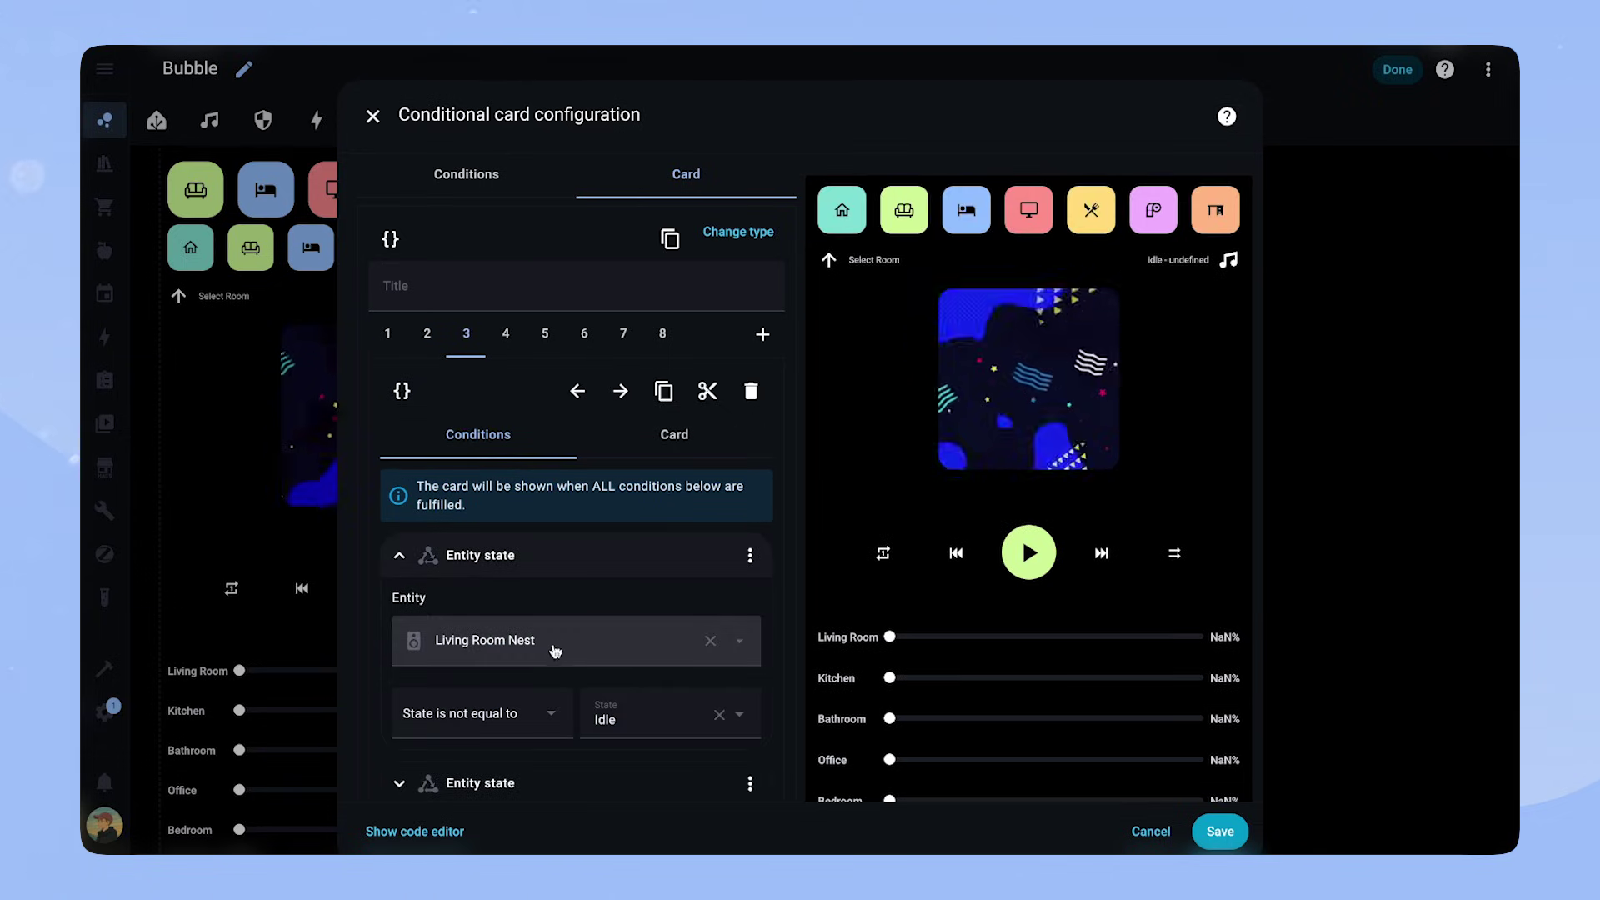
left_click(559, 782)
scroll(550, 743, "down", 2)
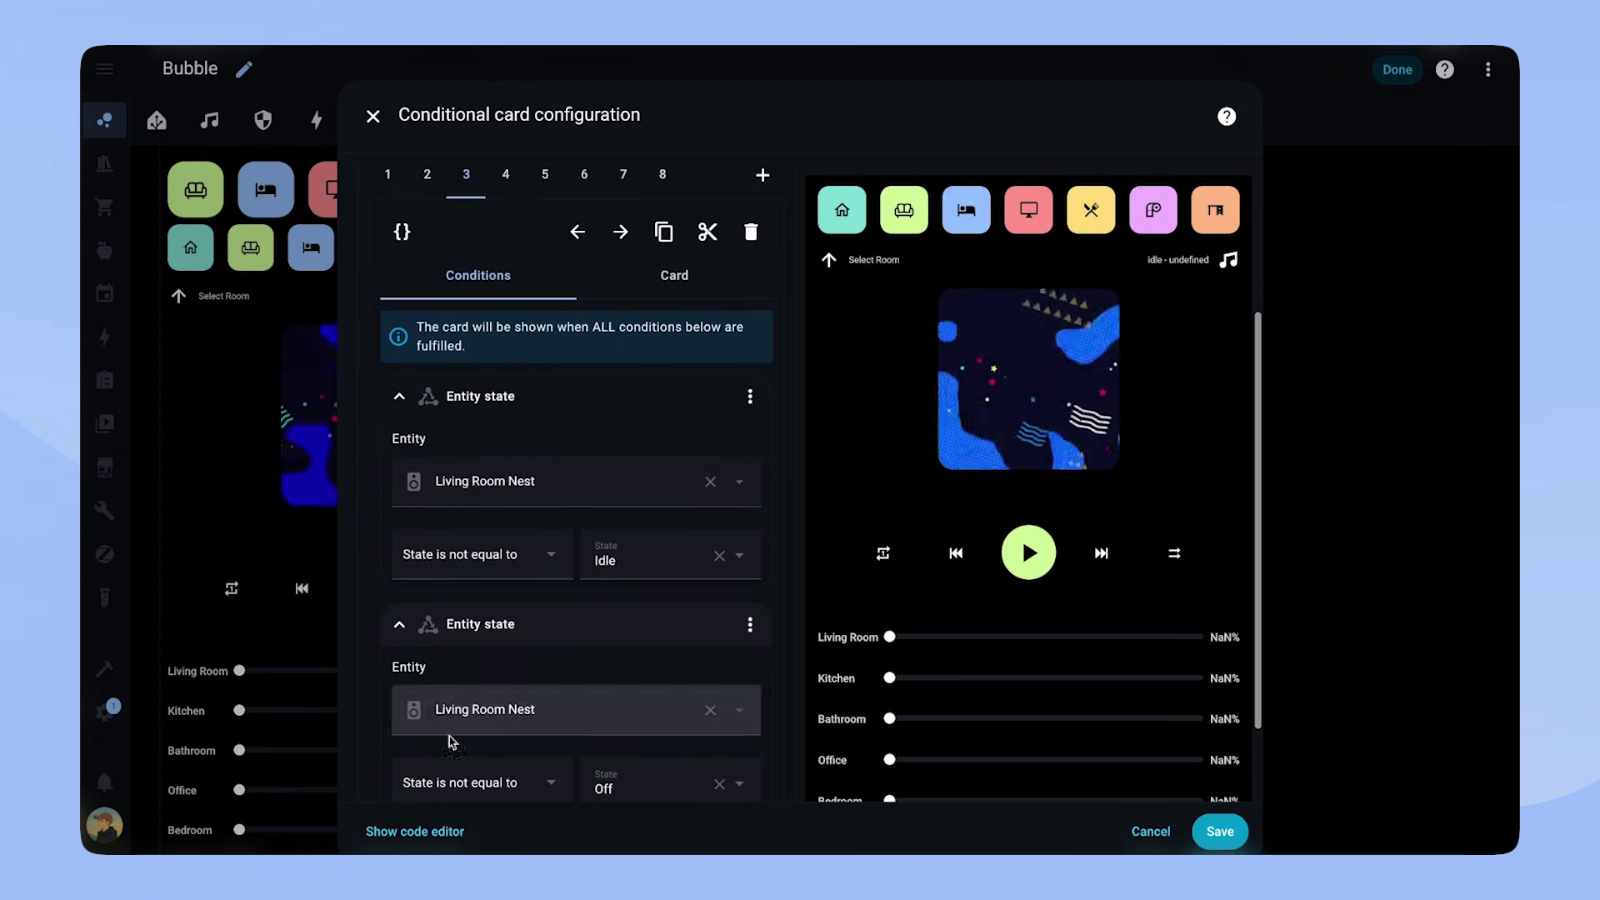
left_click(459, 625)
left_click(466, 458)
left_click(674, 434)
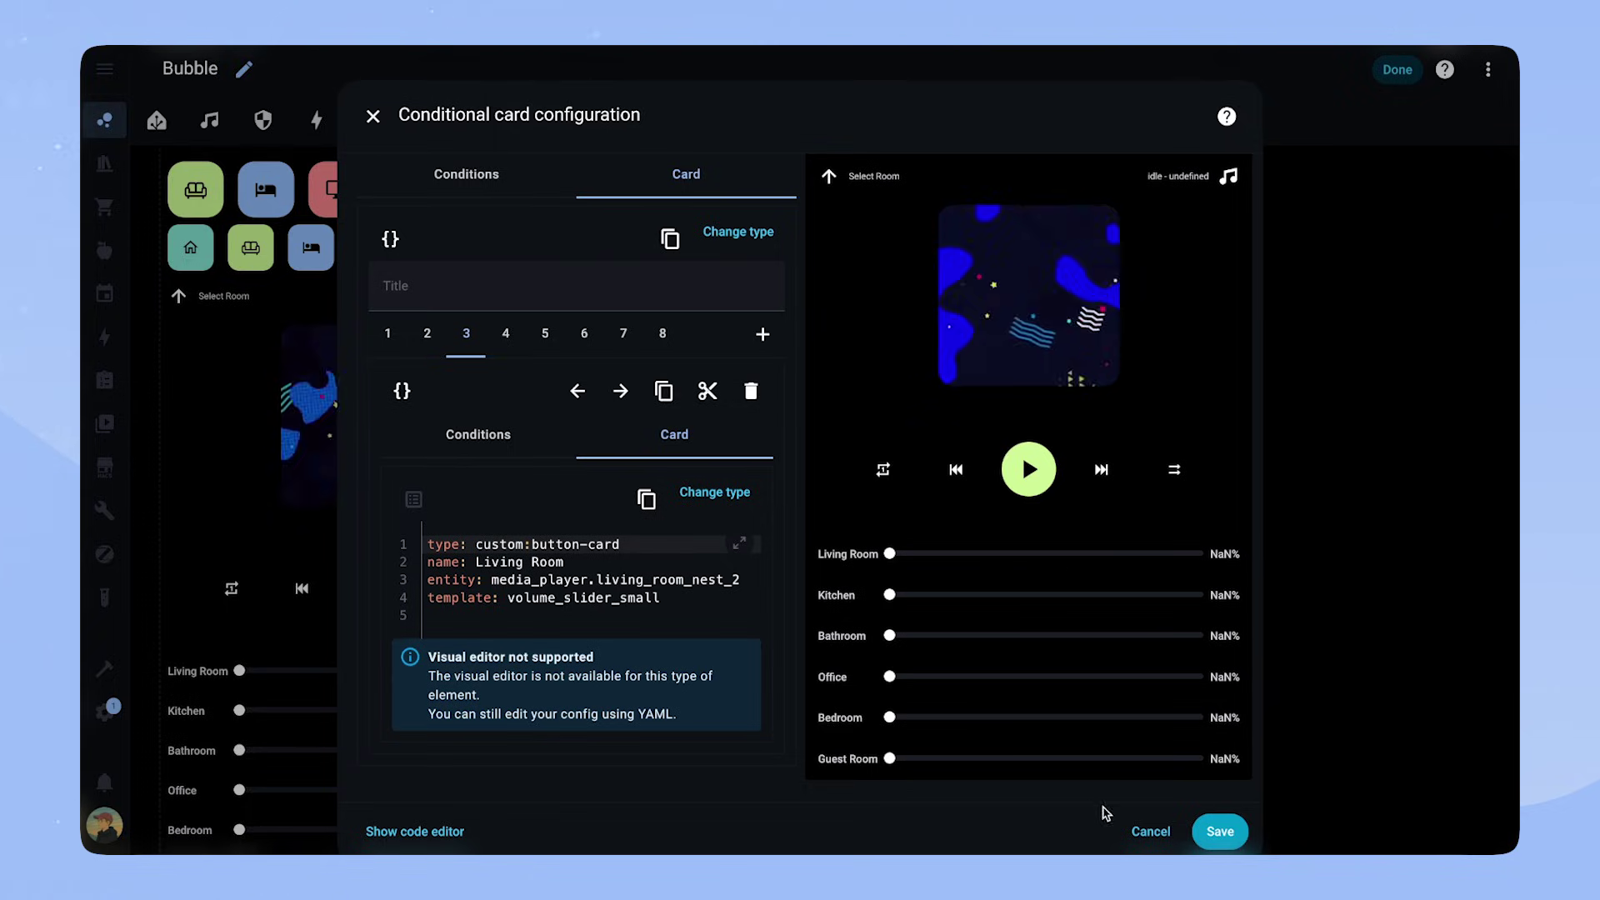
left_click(1150, 831)
- Check which screen sizes show the volume sliders stack, then close its settings
scroll(500, 416, "down", 5)
left_click(481, 339)
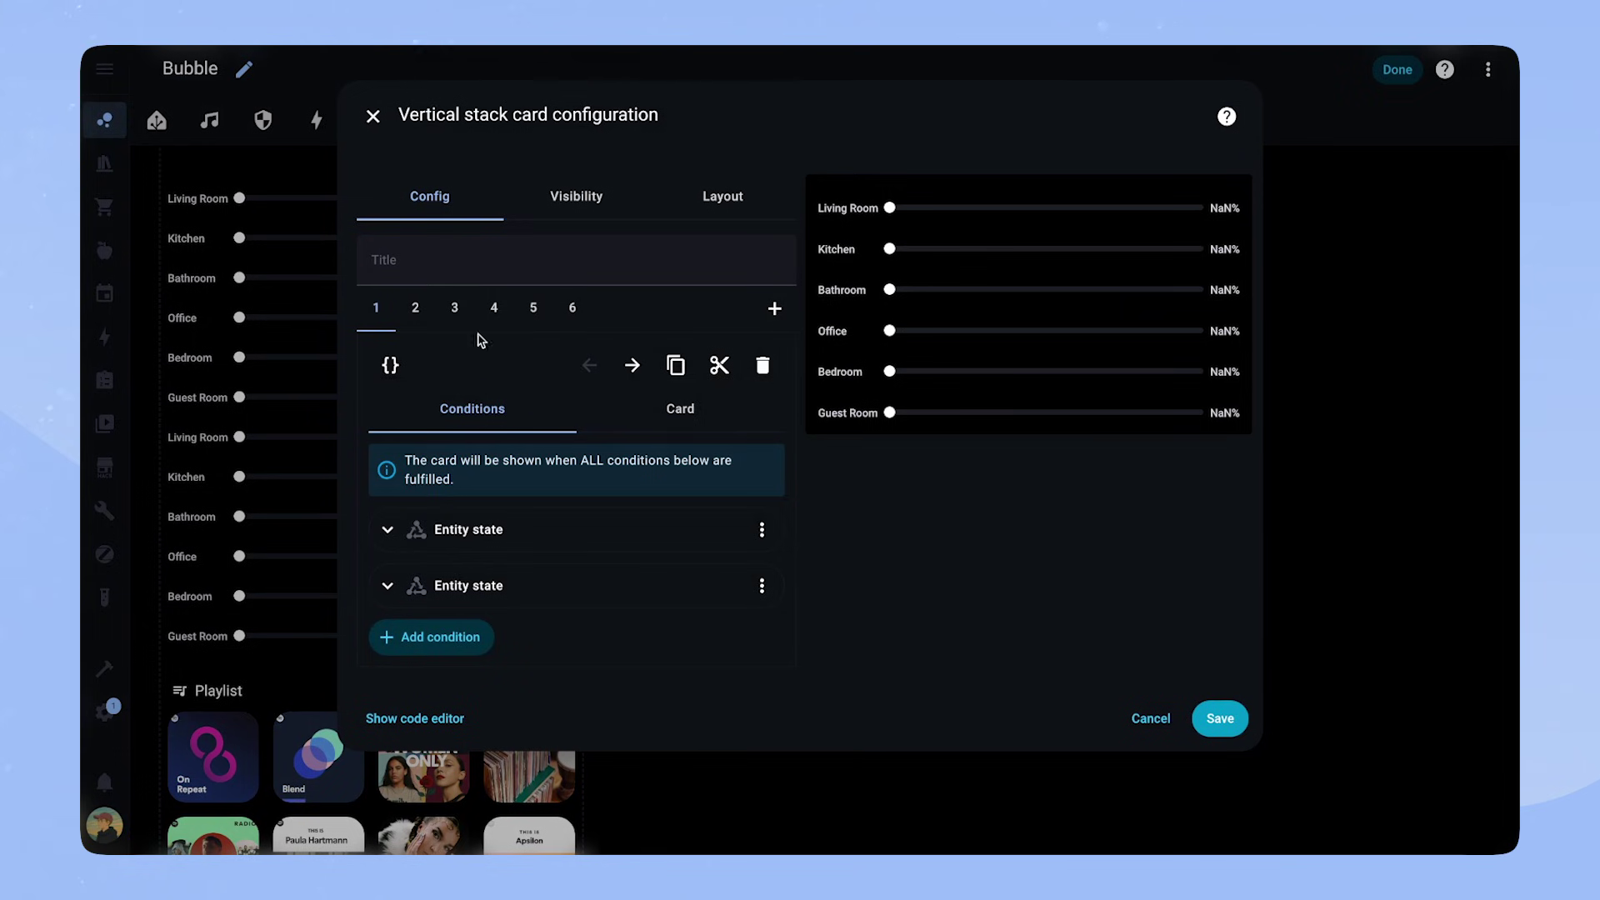
left_click(576, 195)
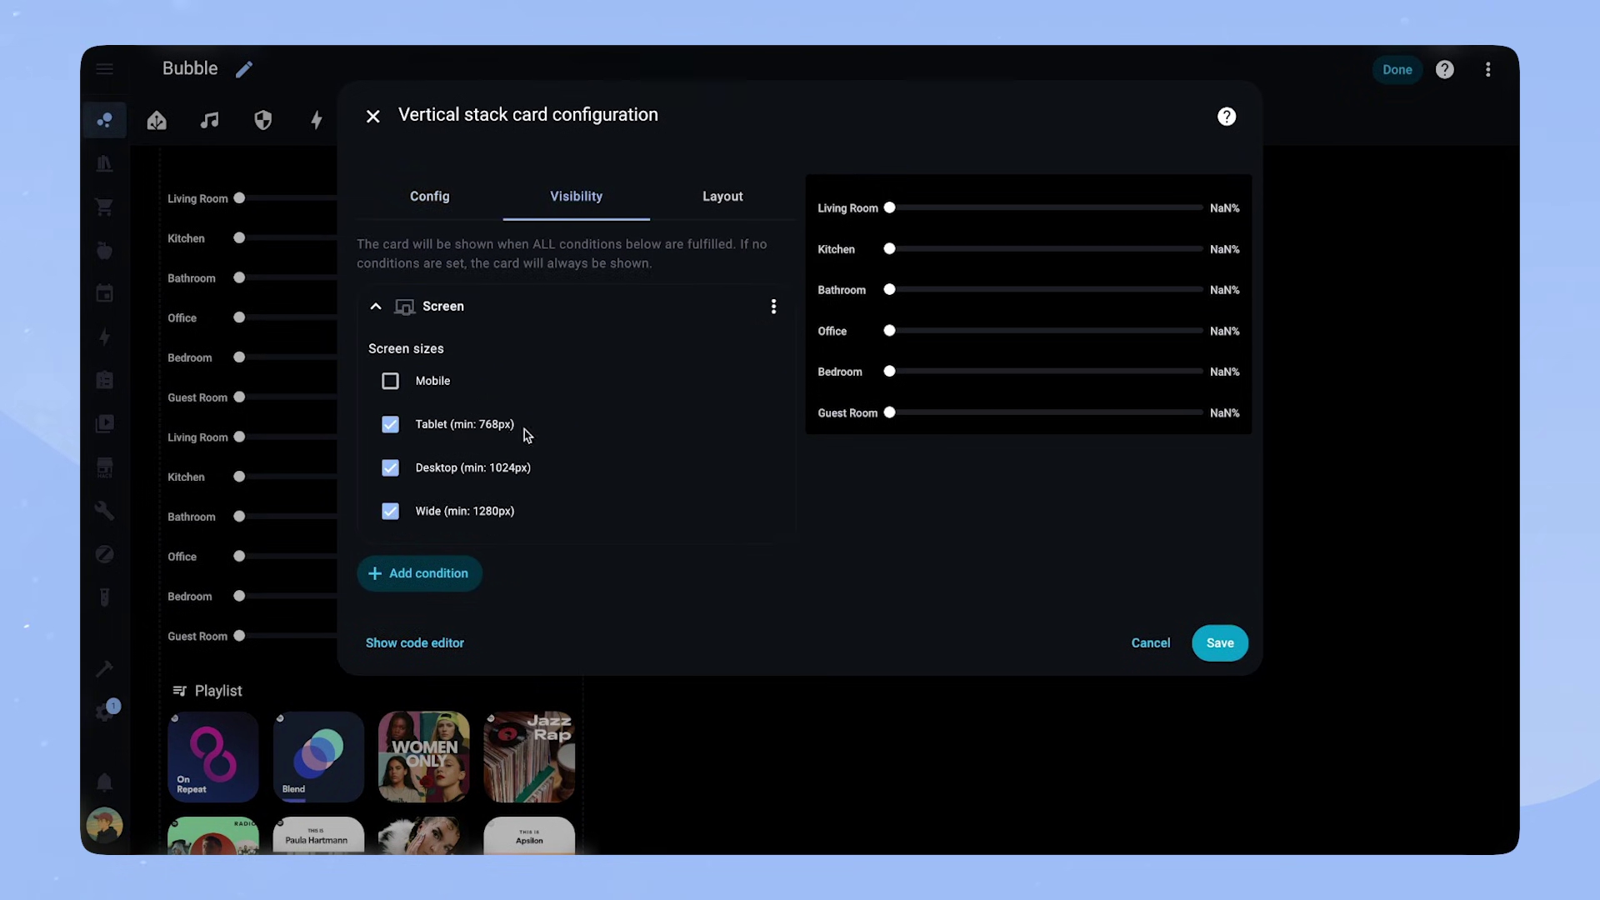
key("Escape")
scroll(500, 417, "down", 5)
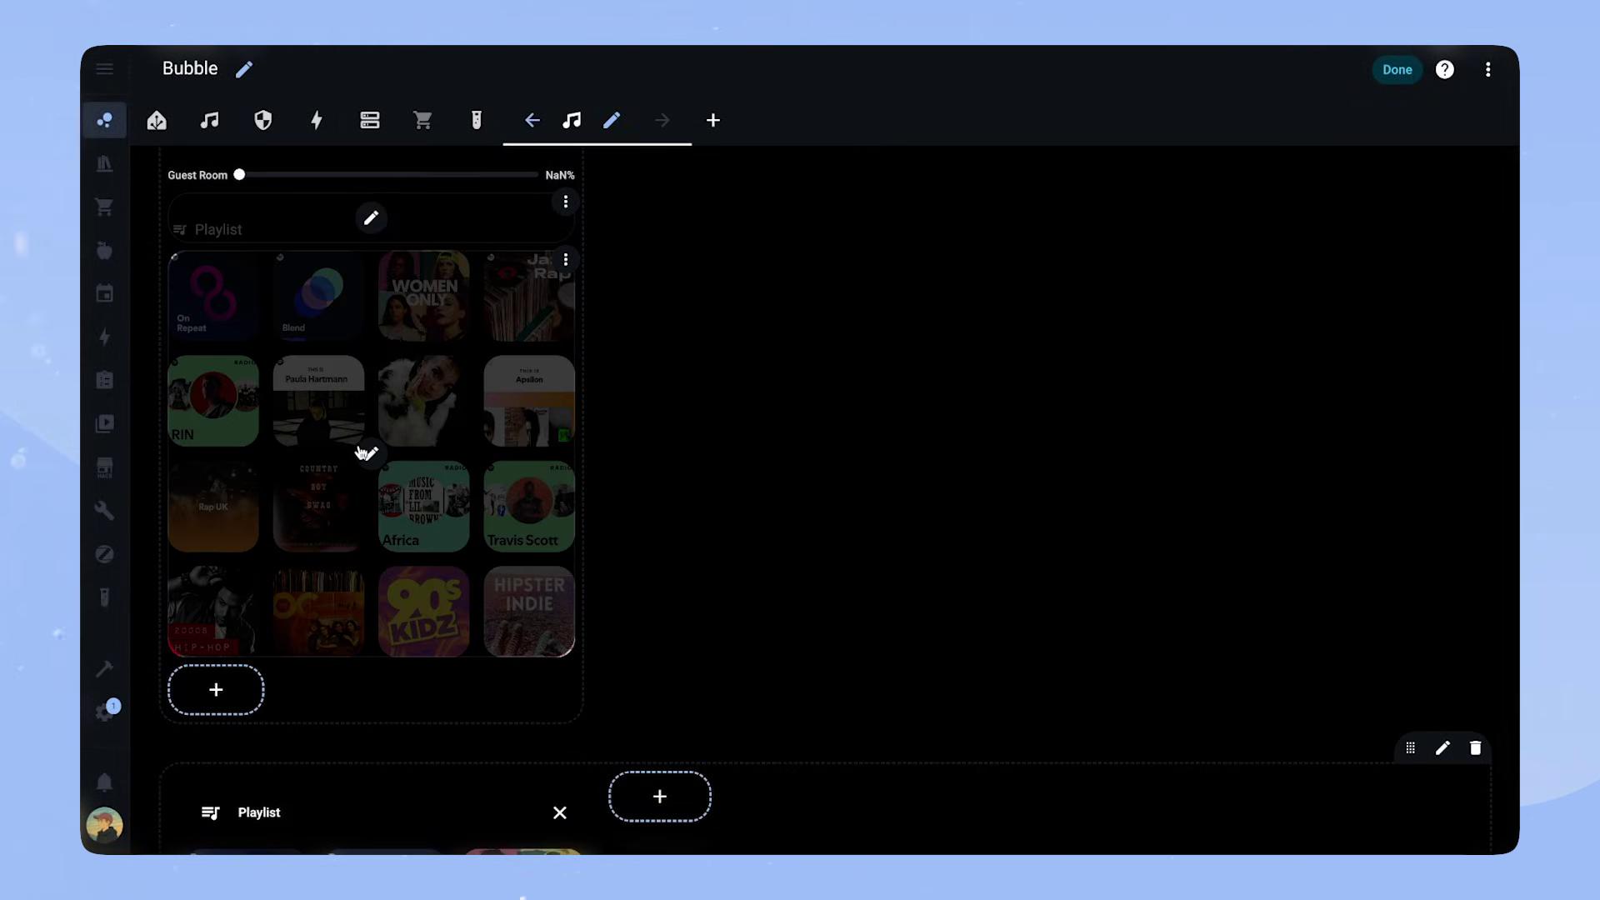
left_click(361, 447)
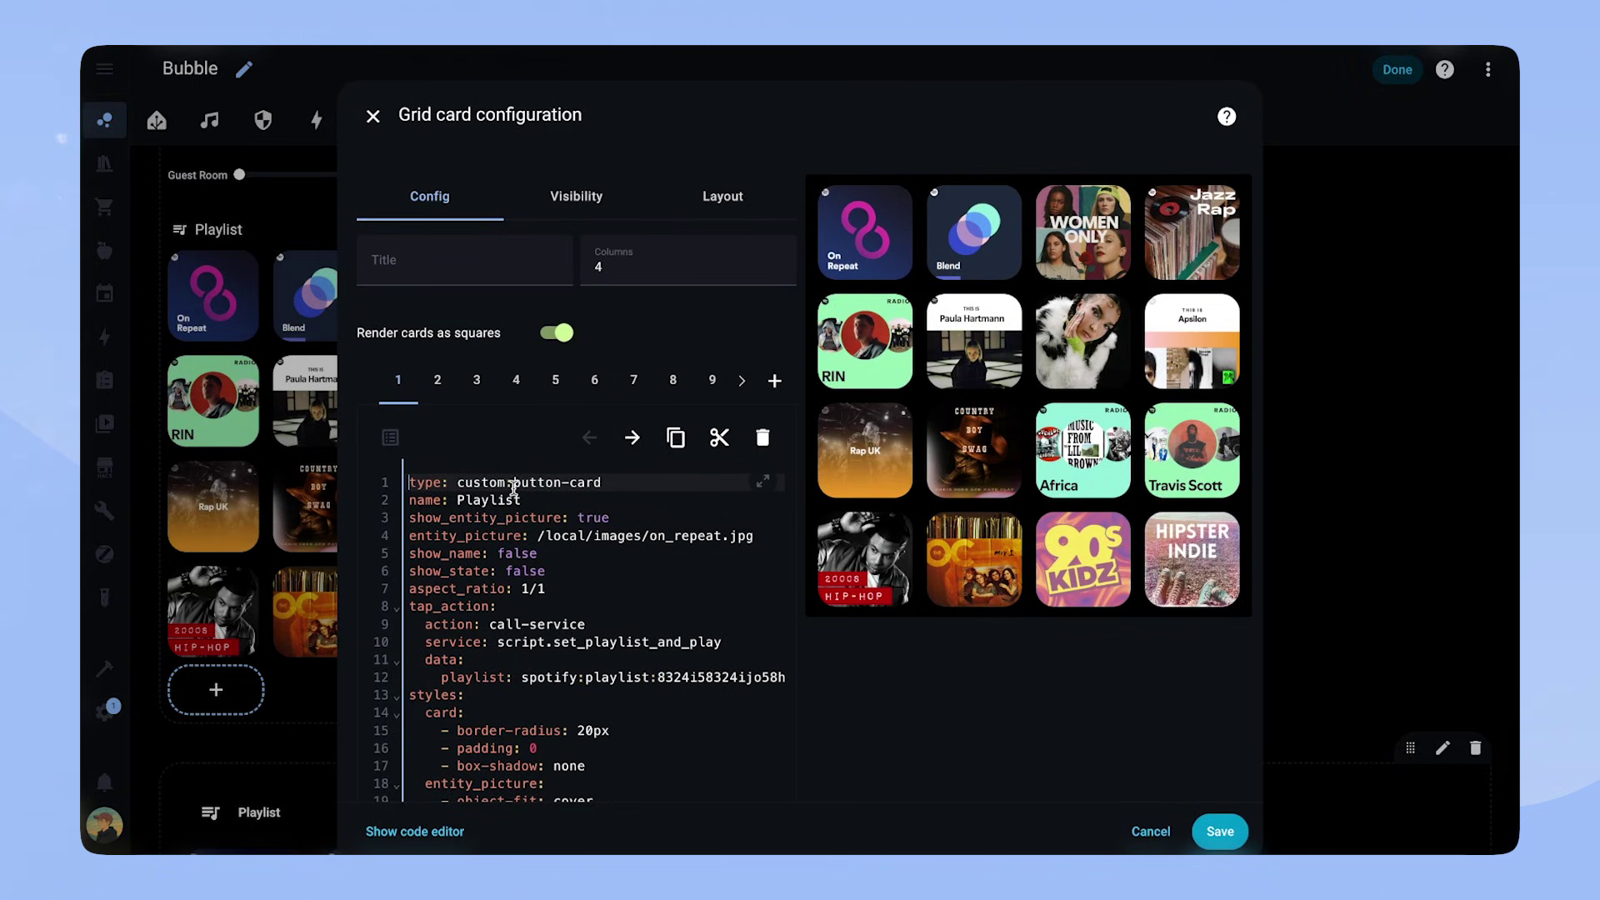
left_click(550, 536)
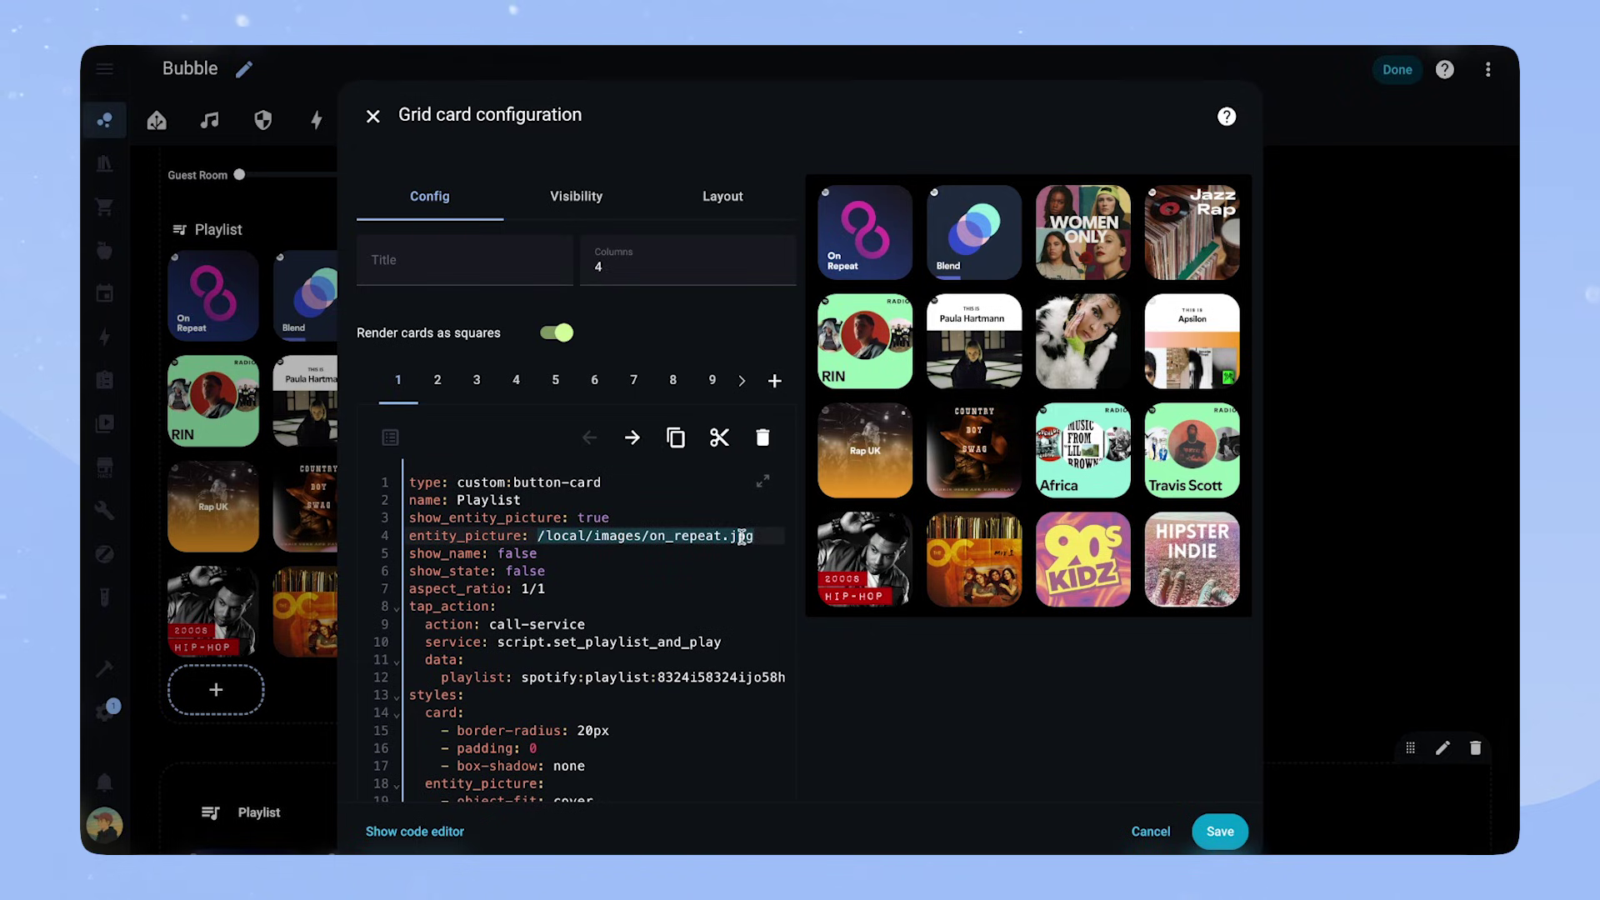
left_click(658, 535)
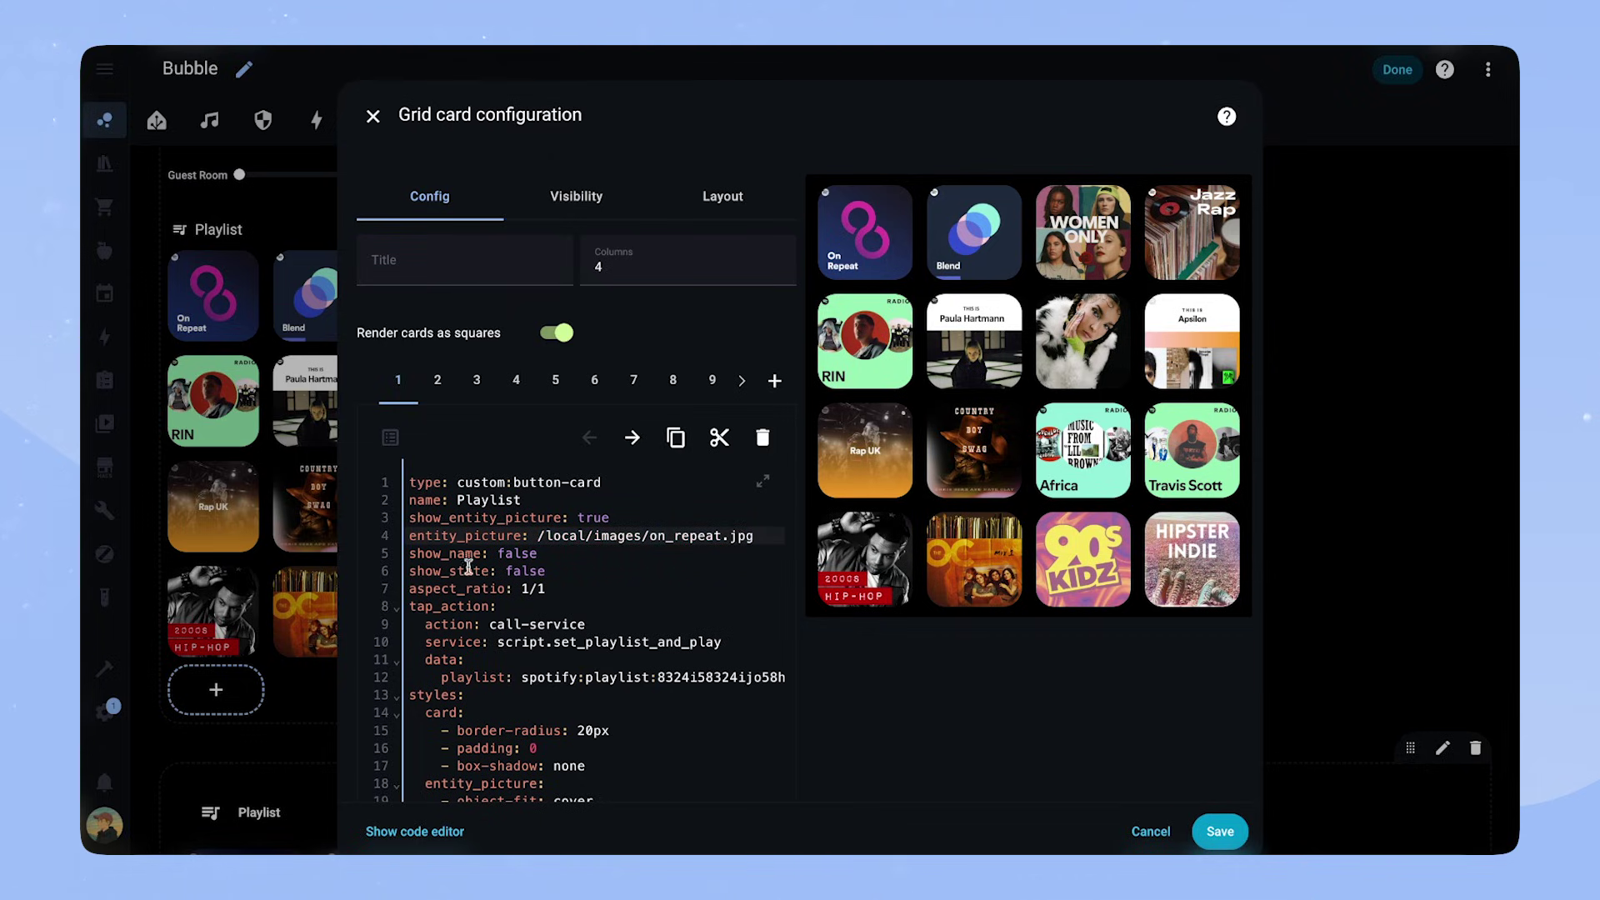
left_click_drag(498, 642, 533, 642)
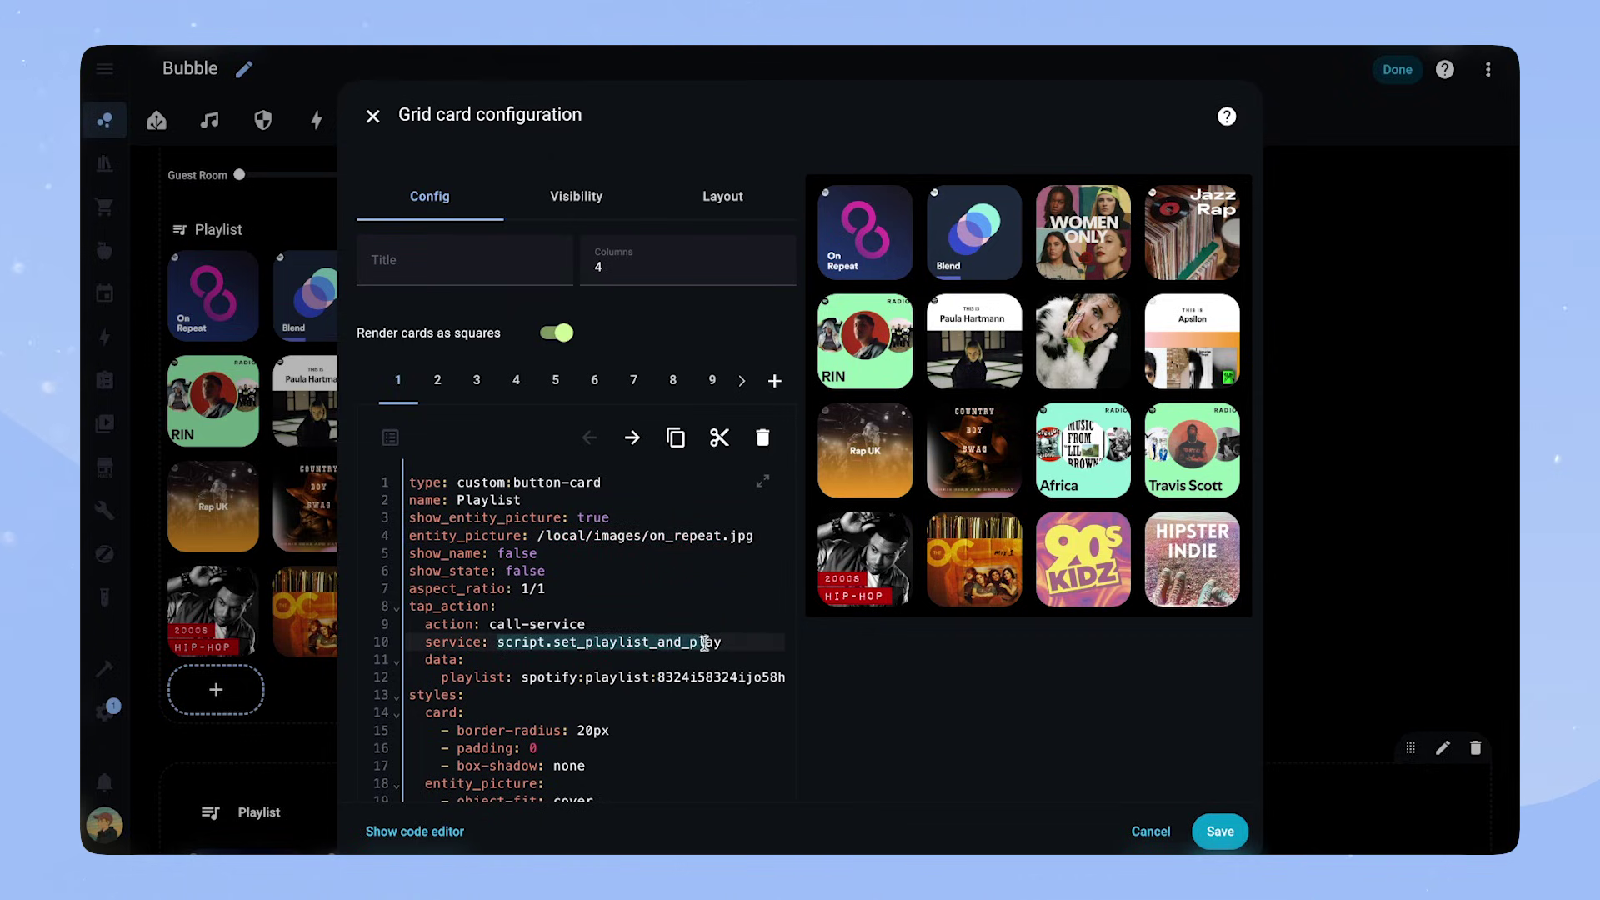
left_click_drag(705, 643, 734, 643)
left_click(734, 644)
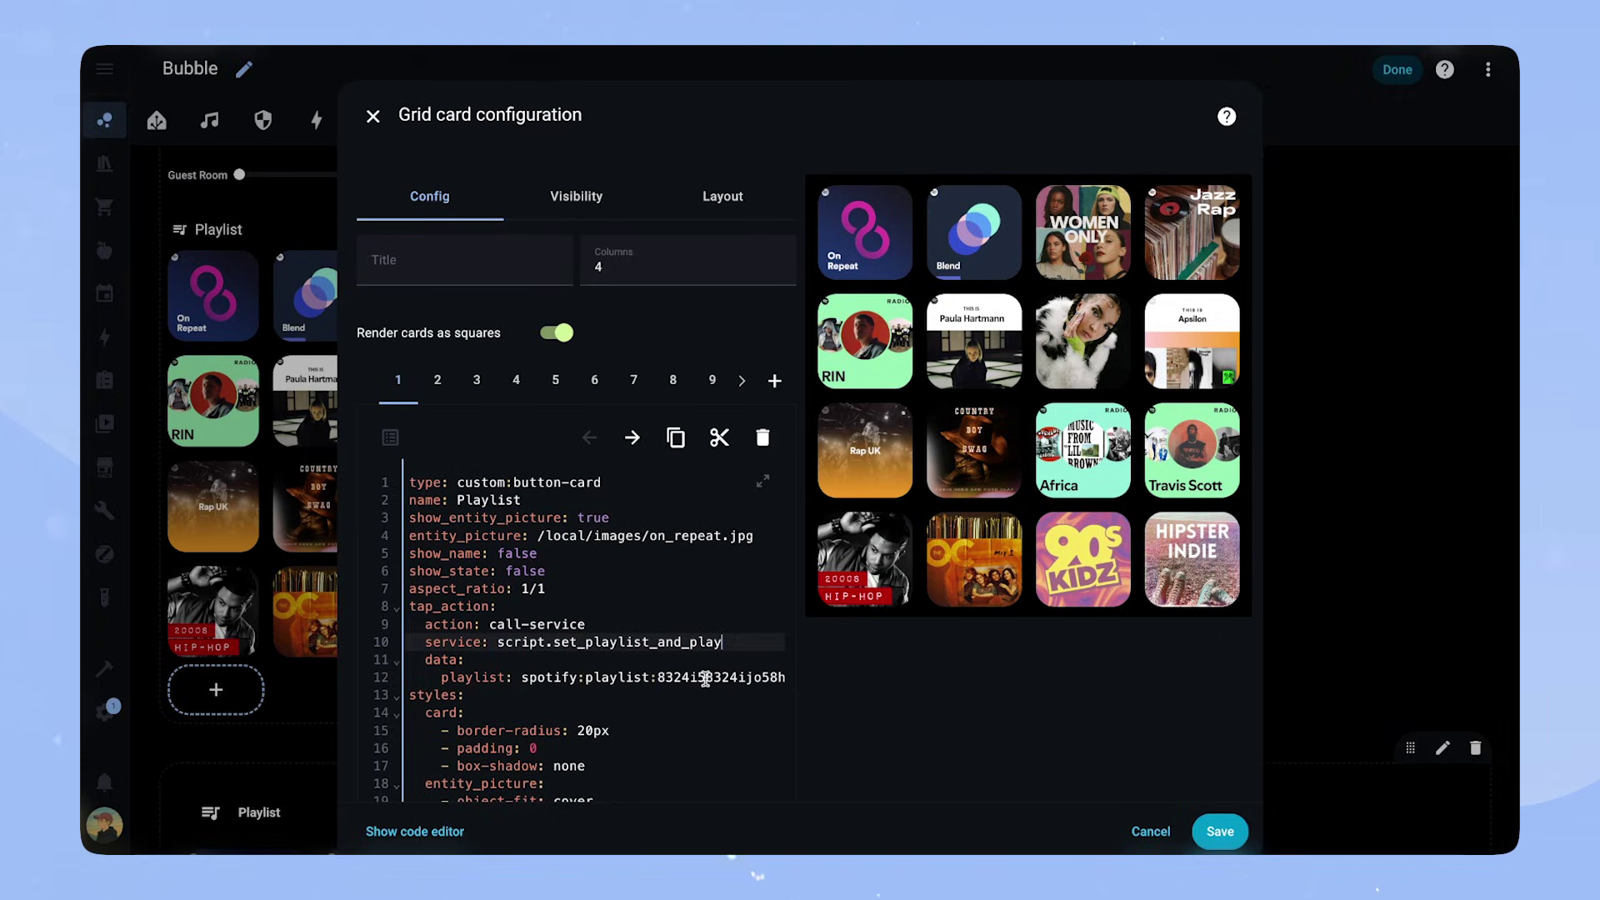
key("ctrl+s")
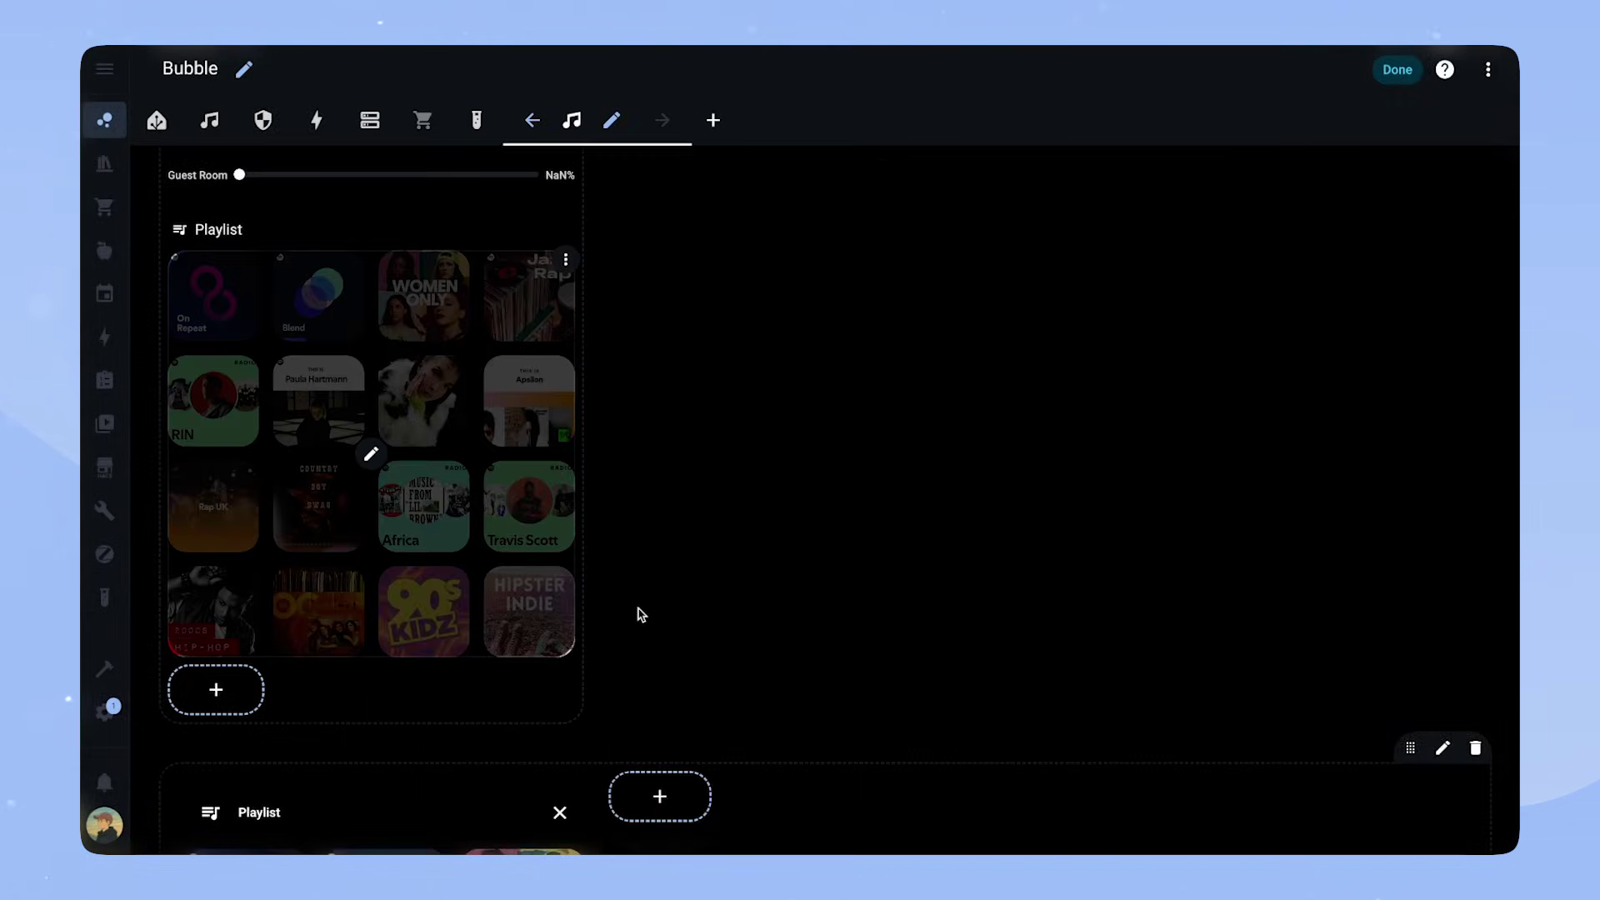
scroll(636, 611, "down", 3)
- Inspect the playlist pop-up's visibility conditions and its inner playlist grid
left_click(385, 638)
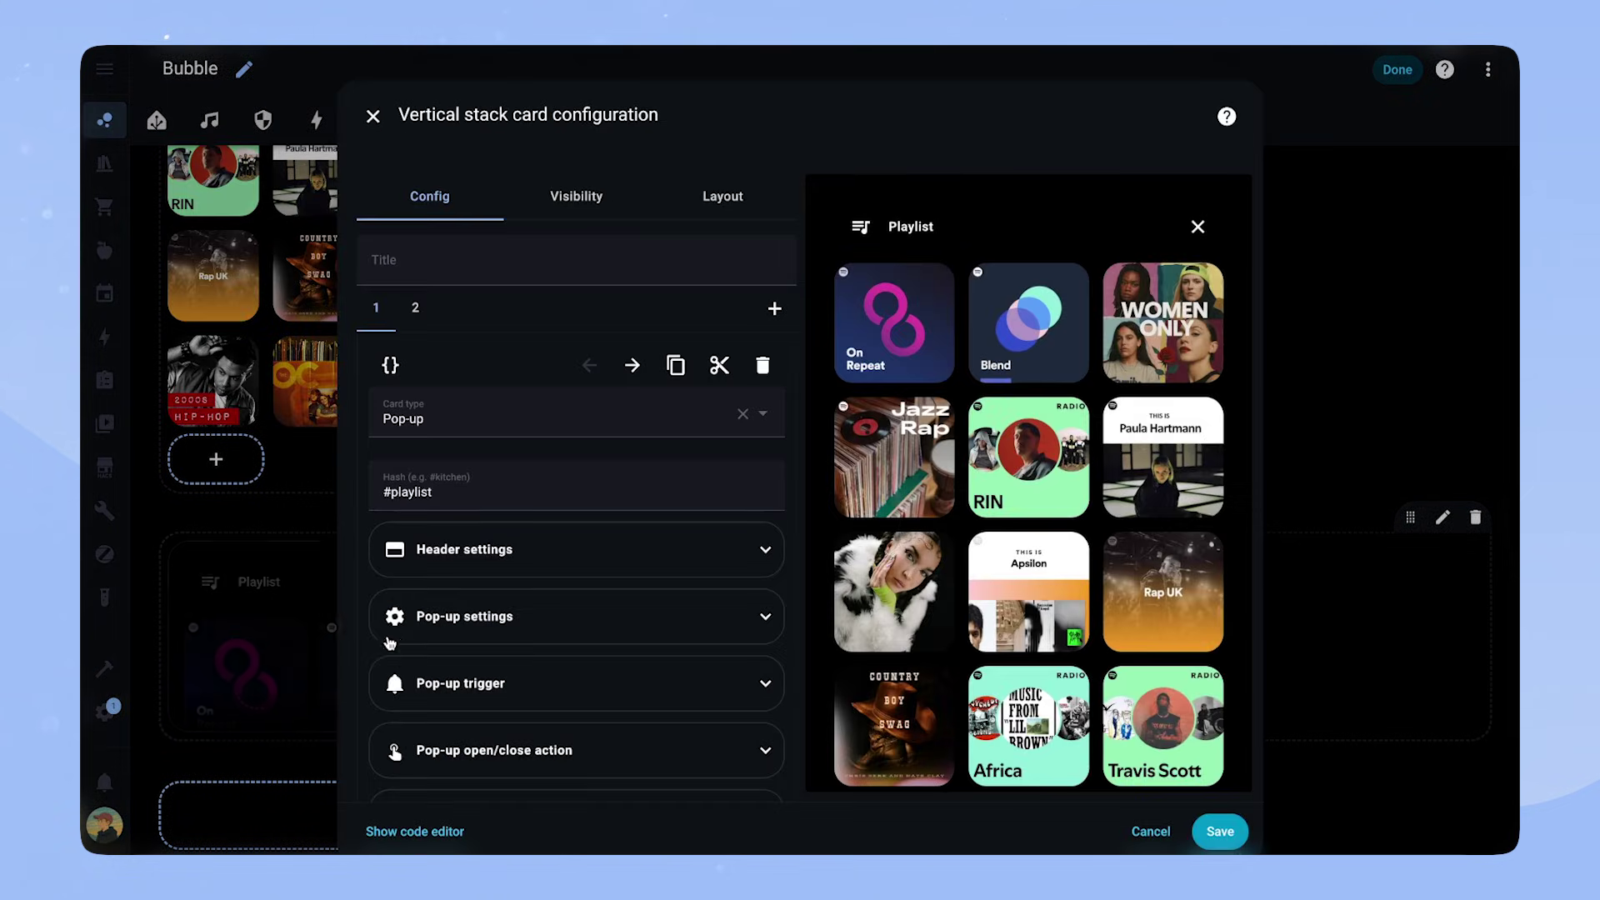
scroll(1132, 752, "down", 5)
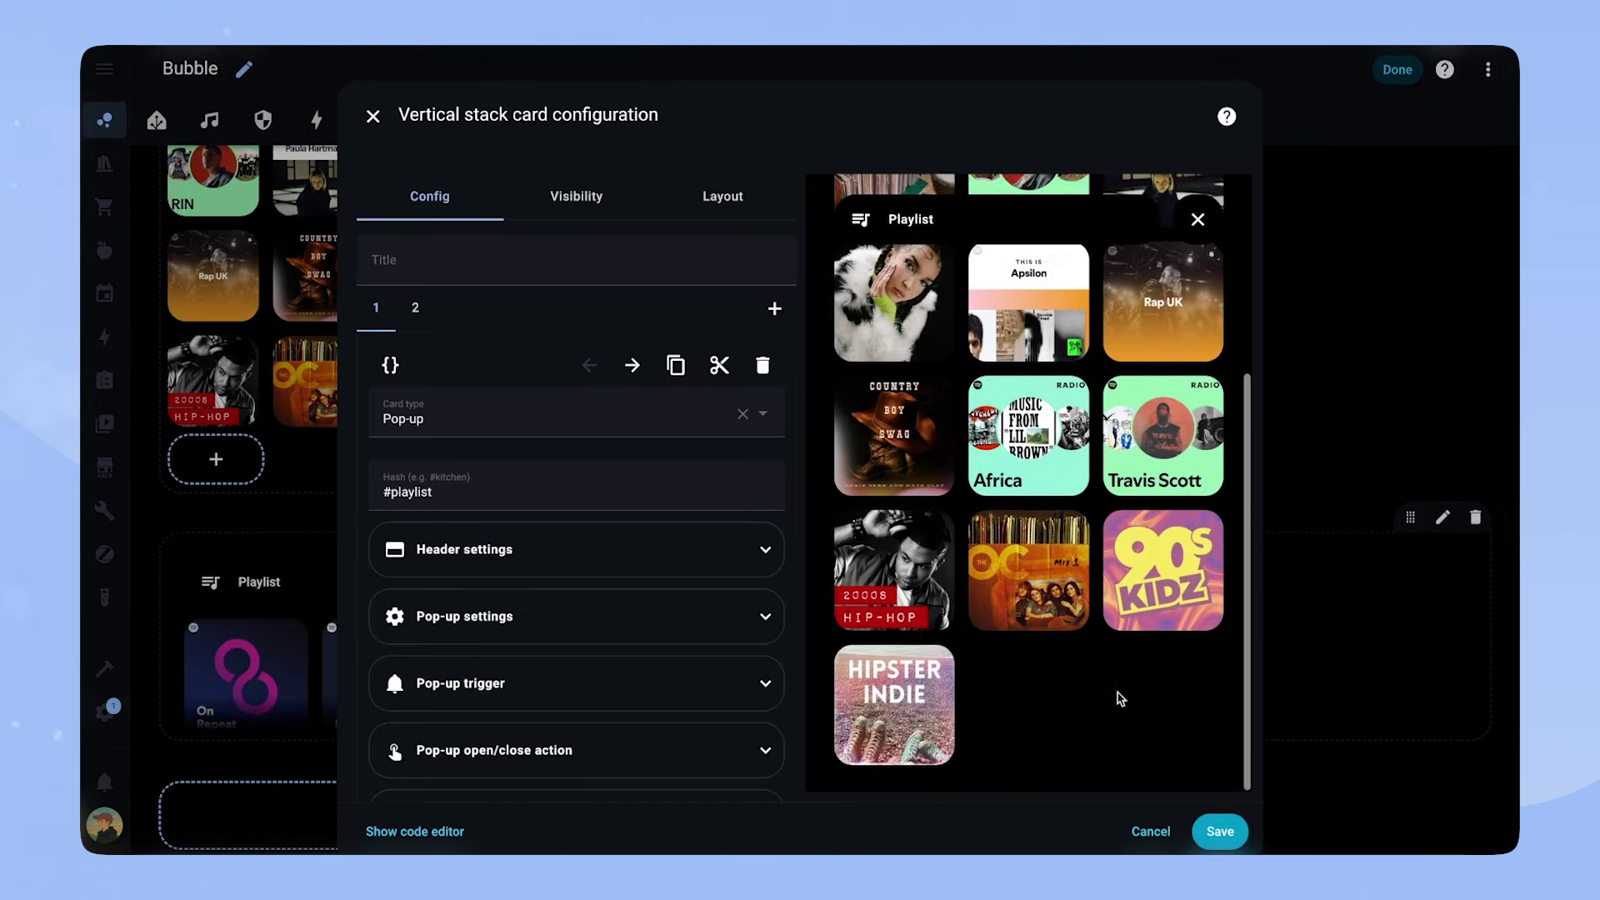
scroll(1118, 700, "up", 5)
left_click(577, 198)
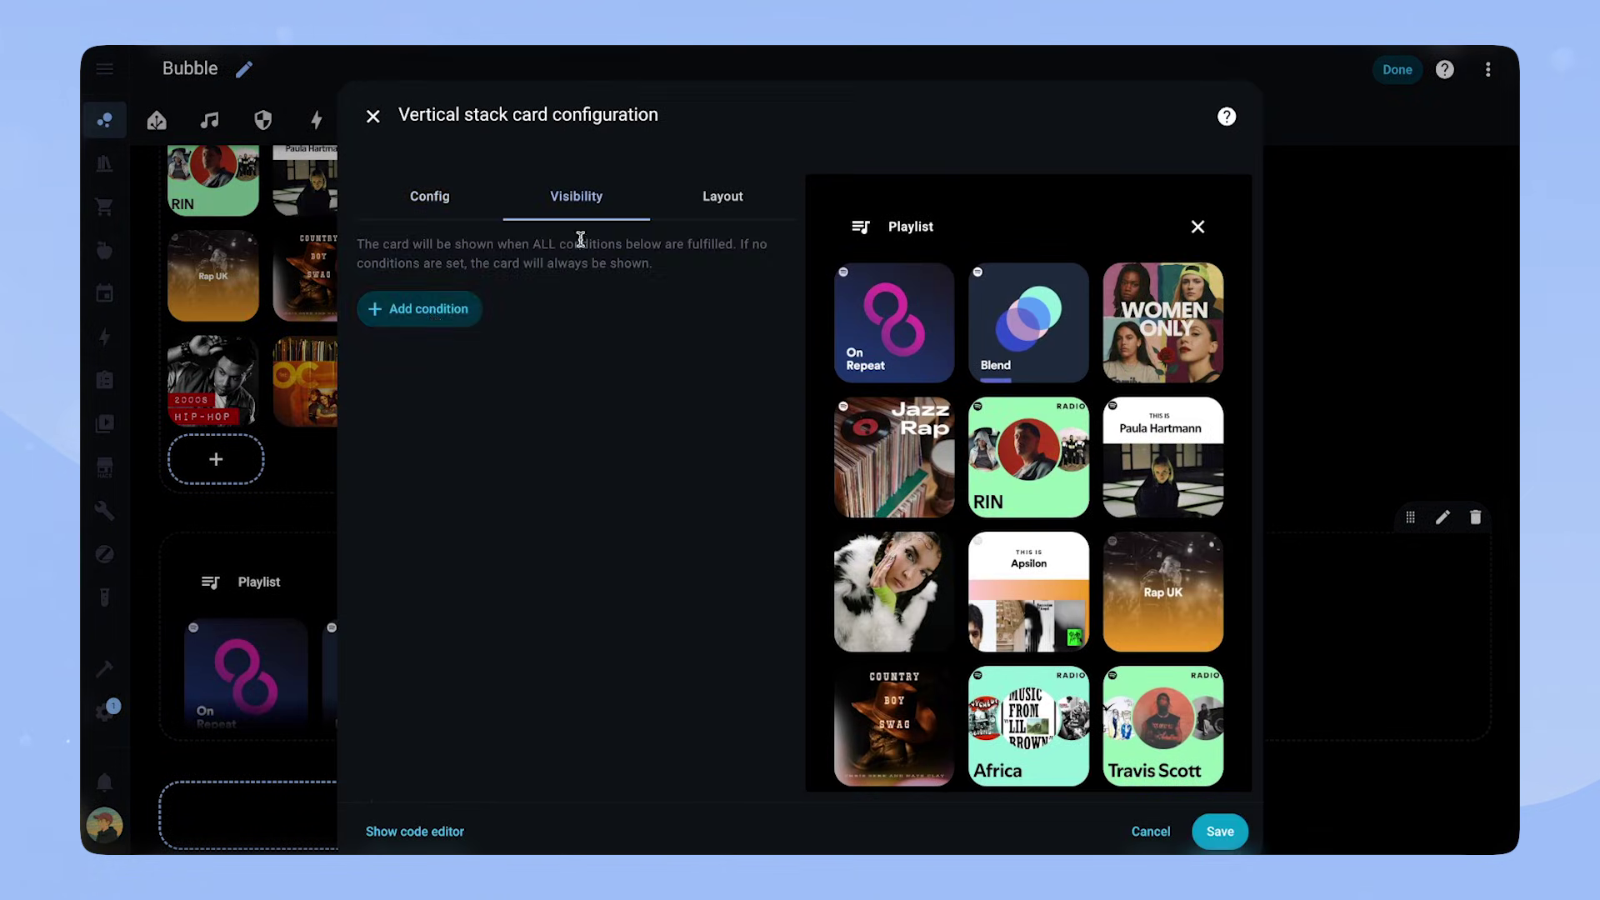
left_click(450, 200)
left_click(417, 310)
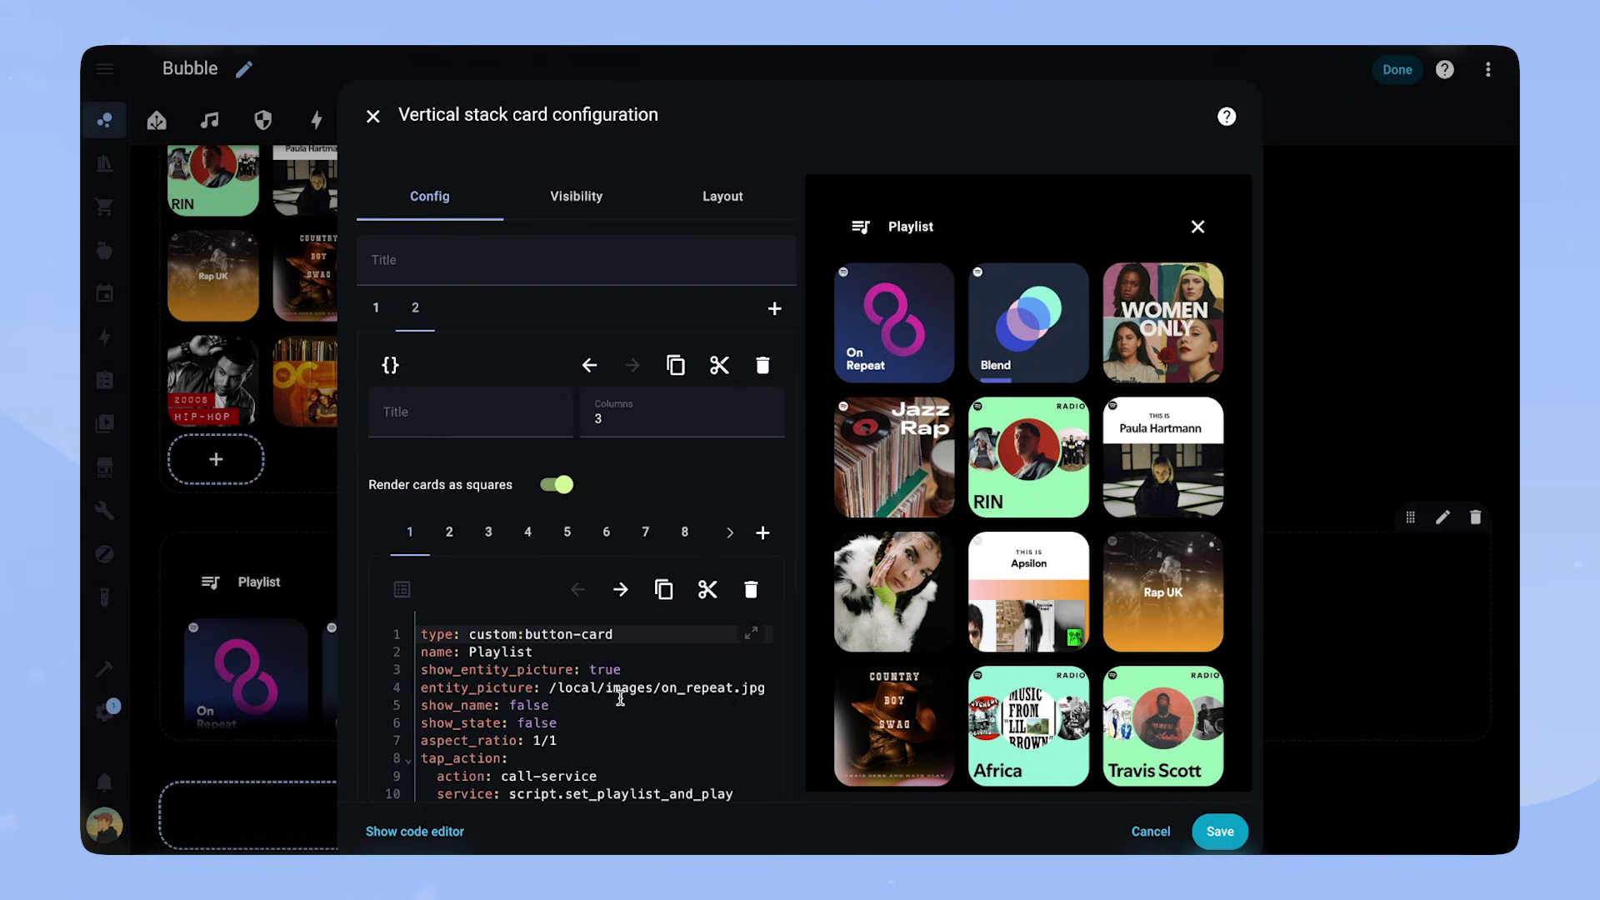
- Close the pop-up settings, finish editing the Bubble dashboard, and go to Settings
left_click(1151, 831)
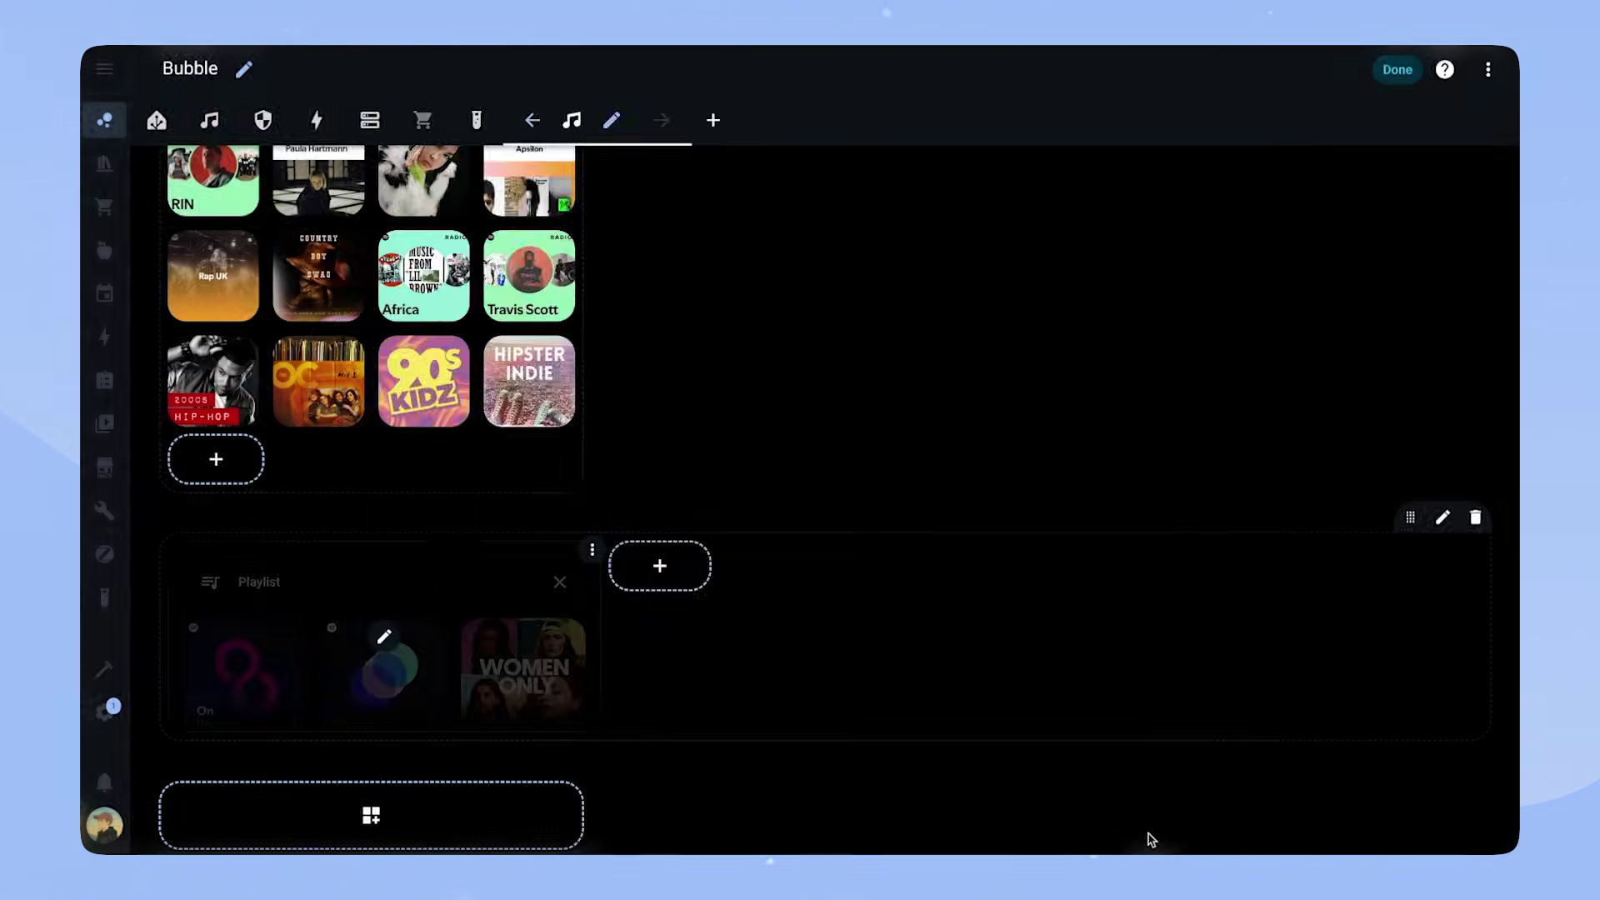
left_click(1398, 72)
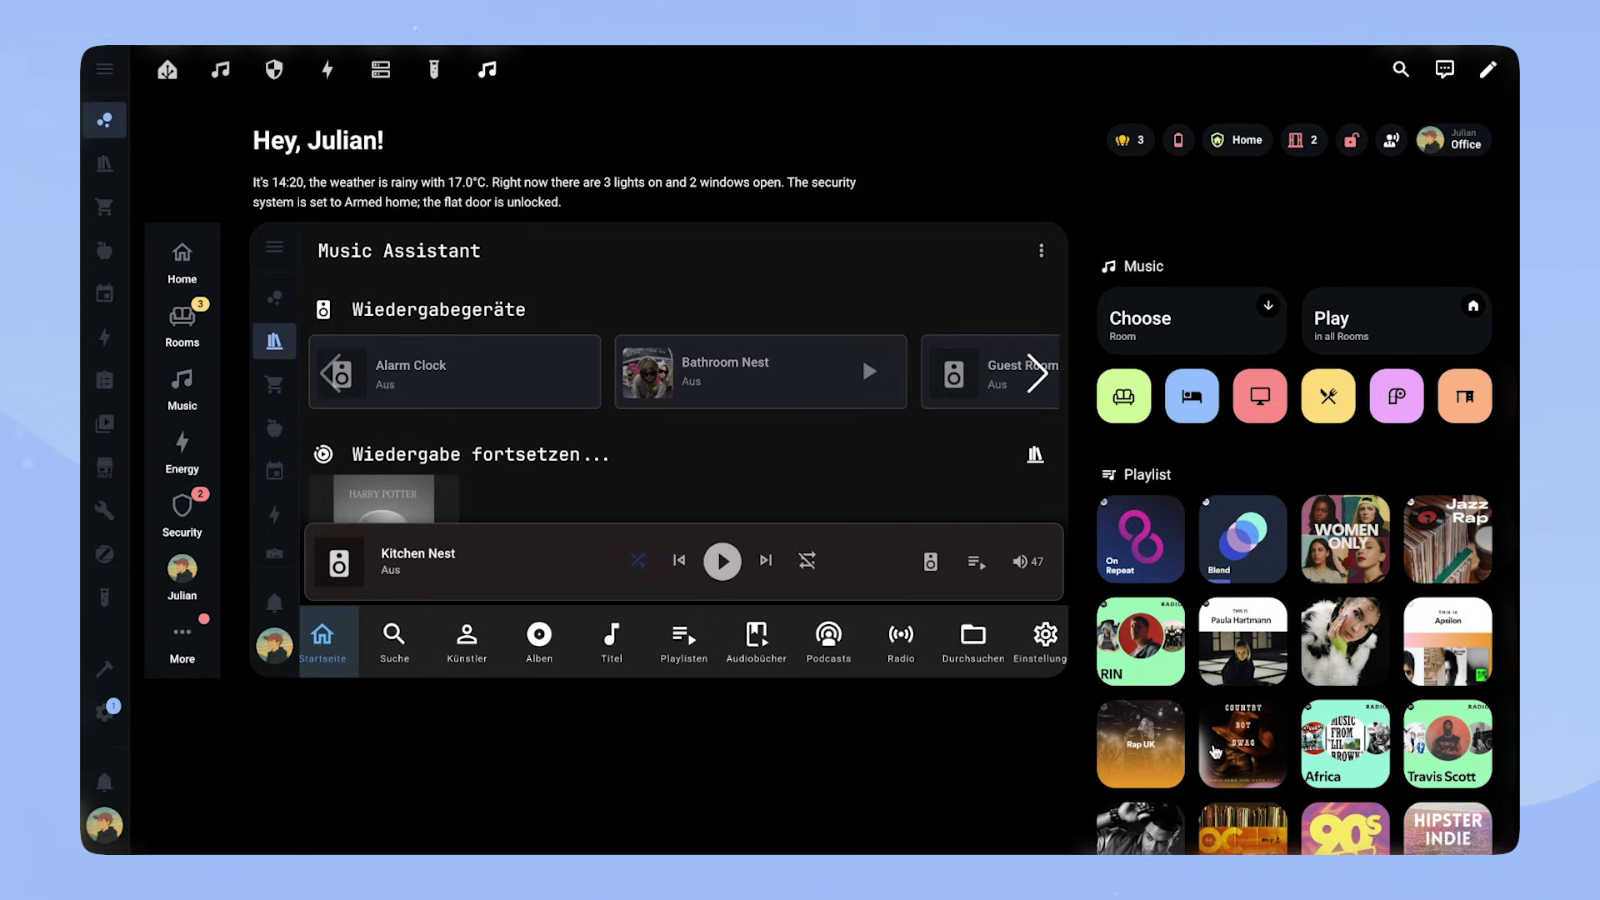
left_click(105, 709)
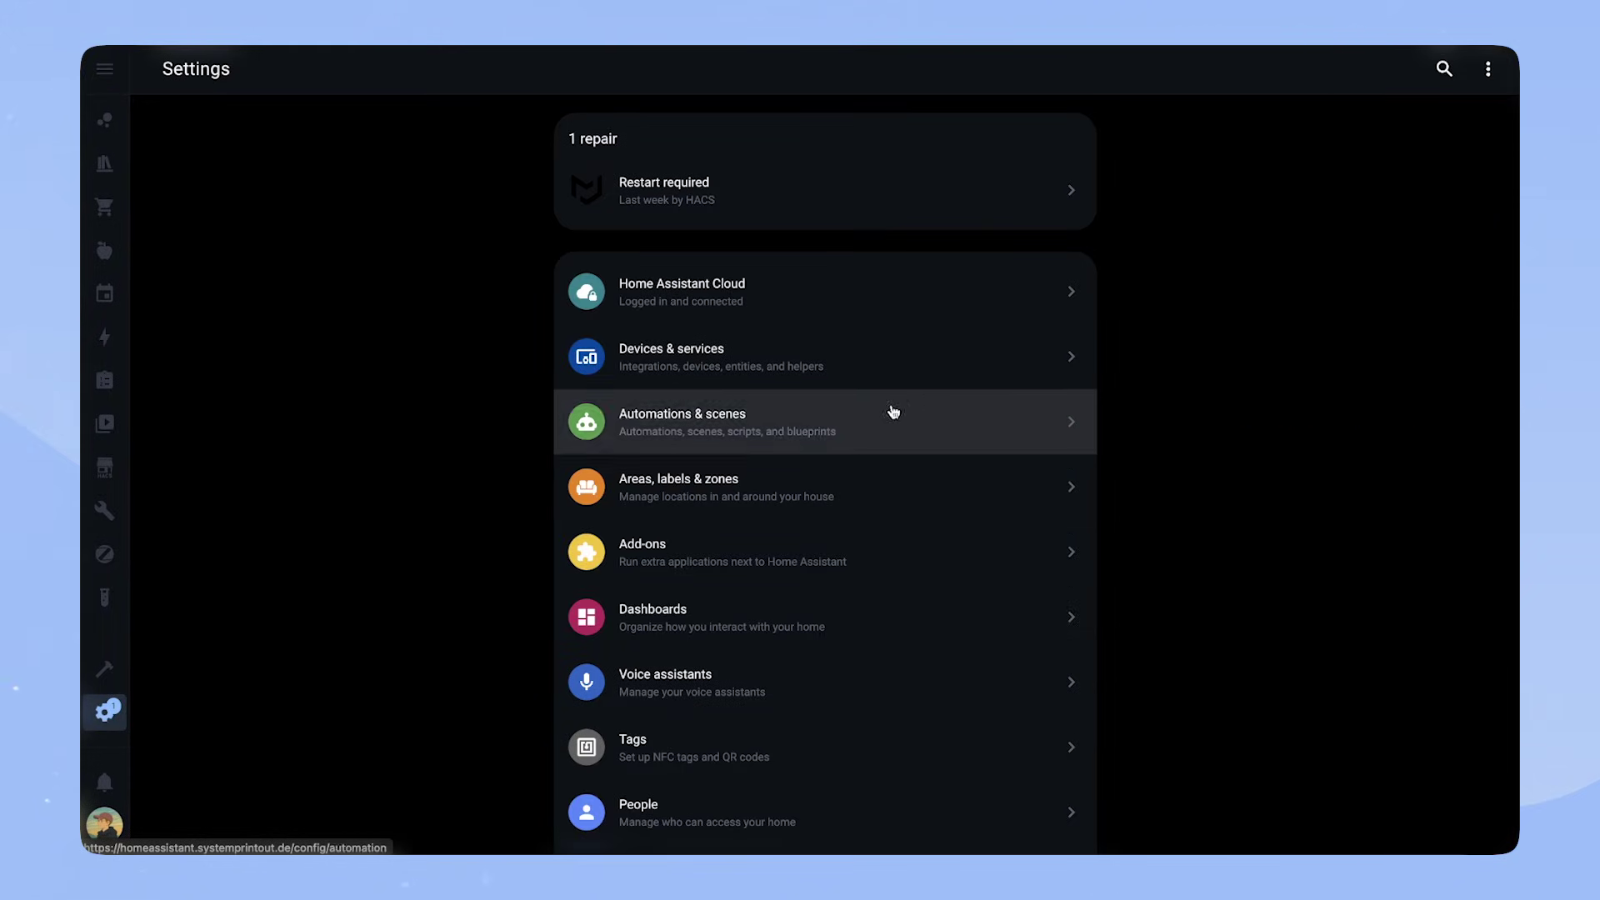
- Create a blank dashboard titled 'Music View' with the mdi:music icon
left_click(768, 615)
left_click(1434, 821)
left_click(494, 248)
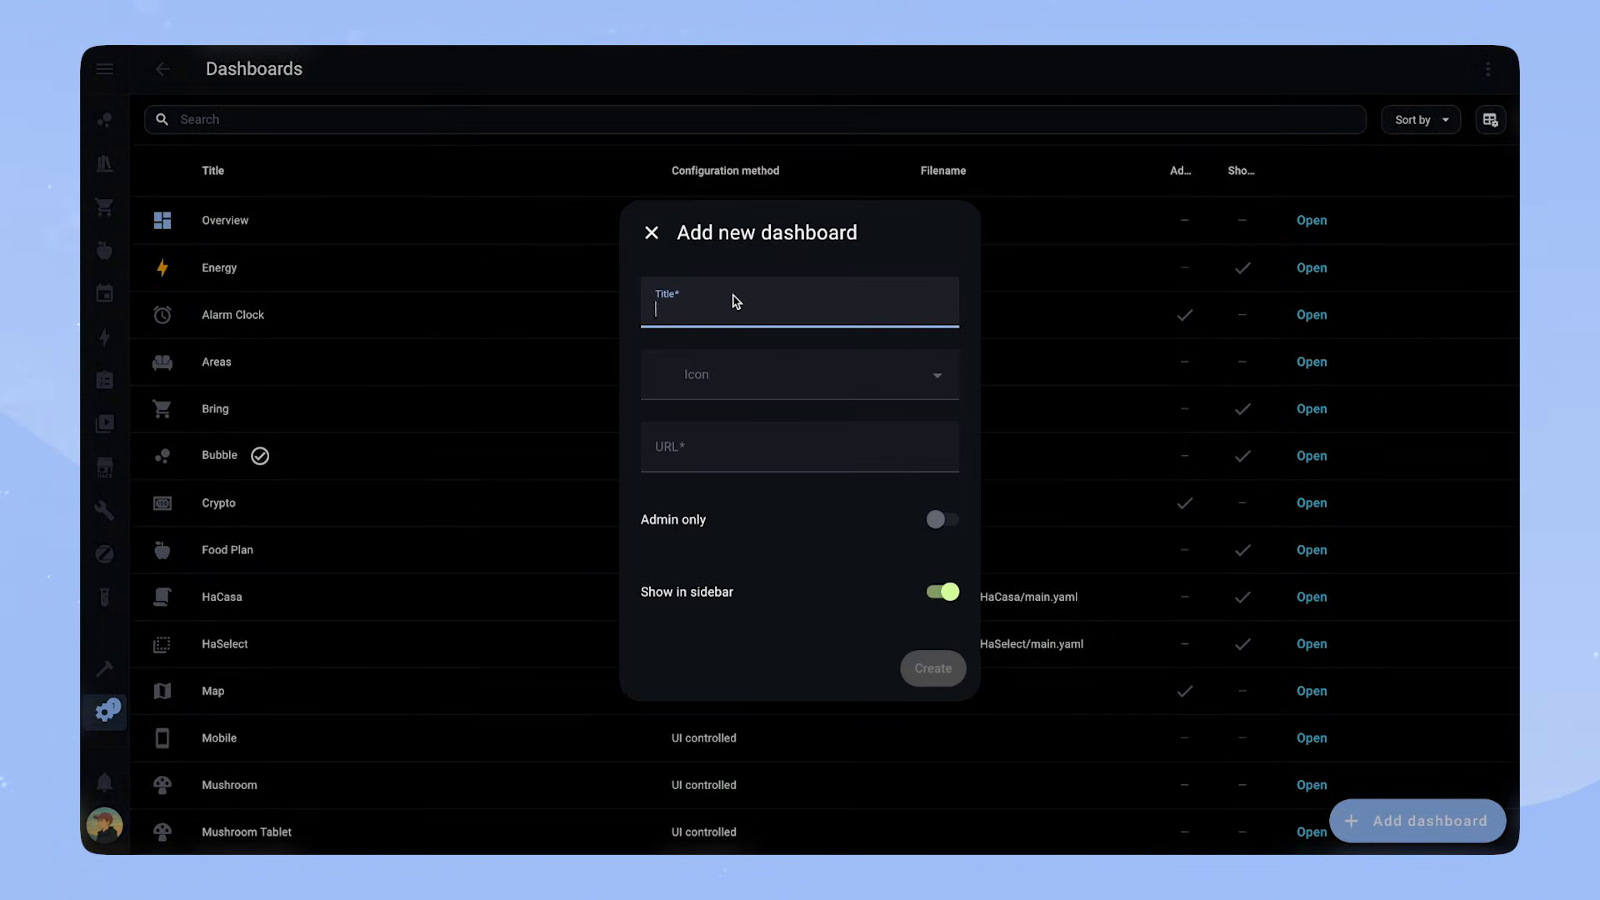
type("Music View")
key("Tab")
type("music")
key("Return")
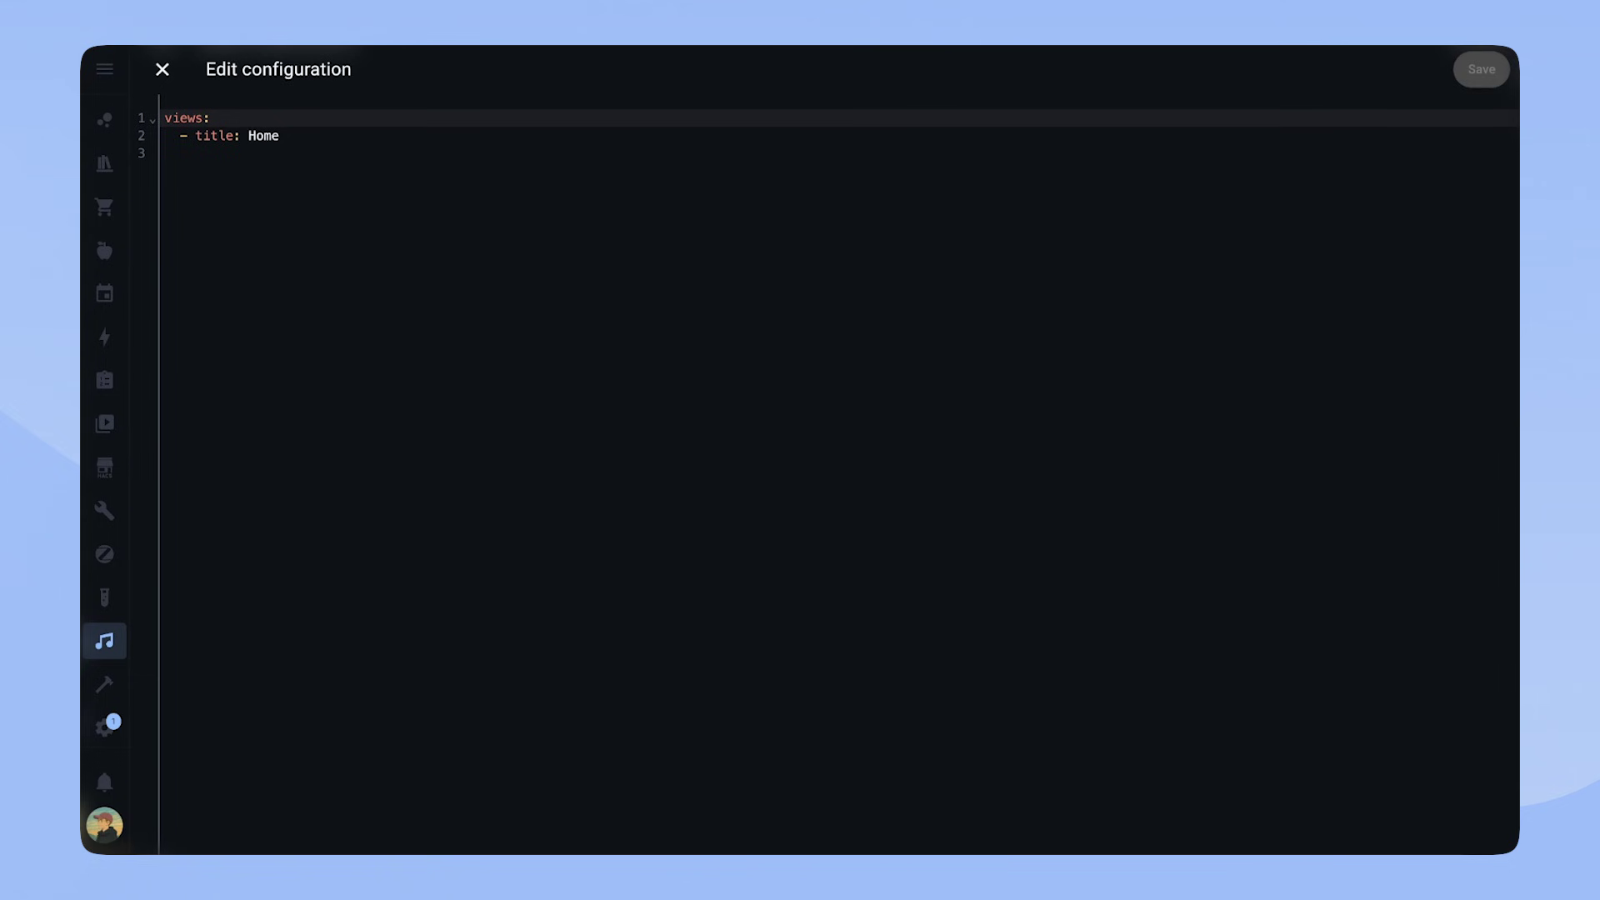
- Replace the Music View configuration with the copied music dashboard YAML and save
key("ctrl+a")
key("ctrl+v")
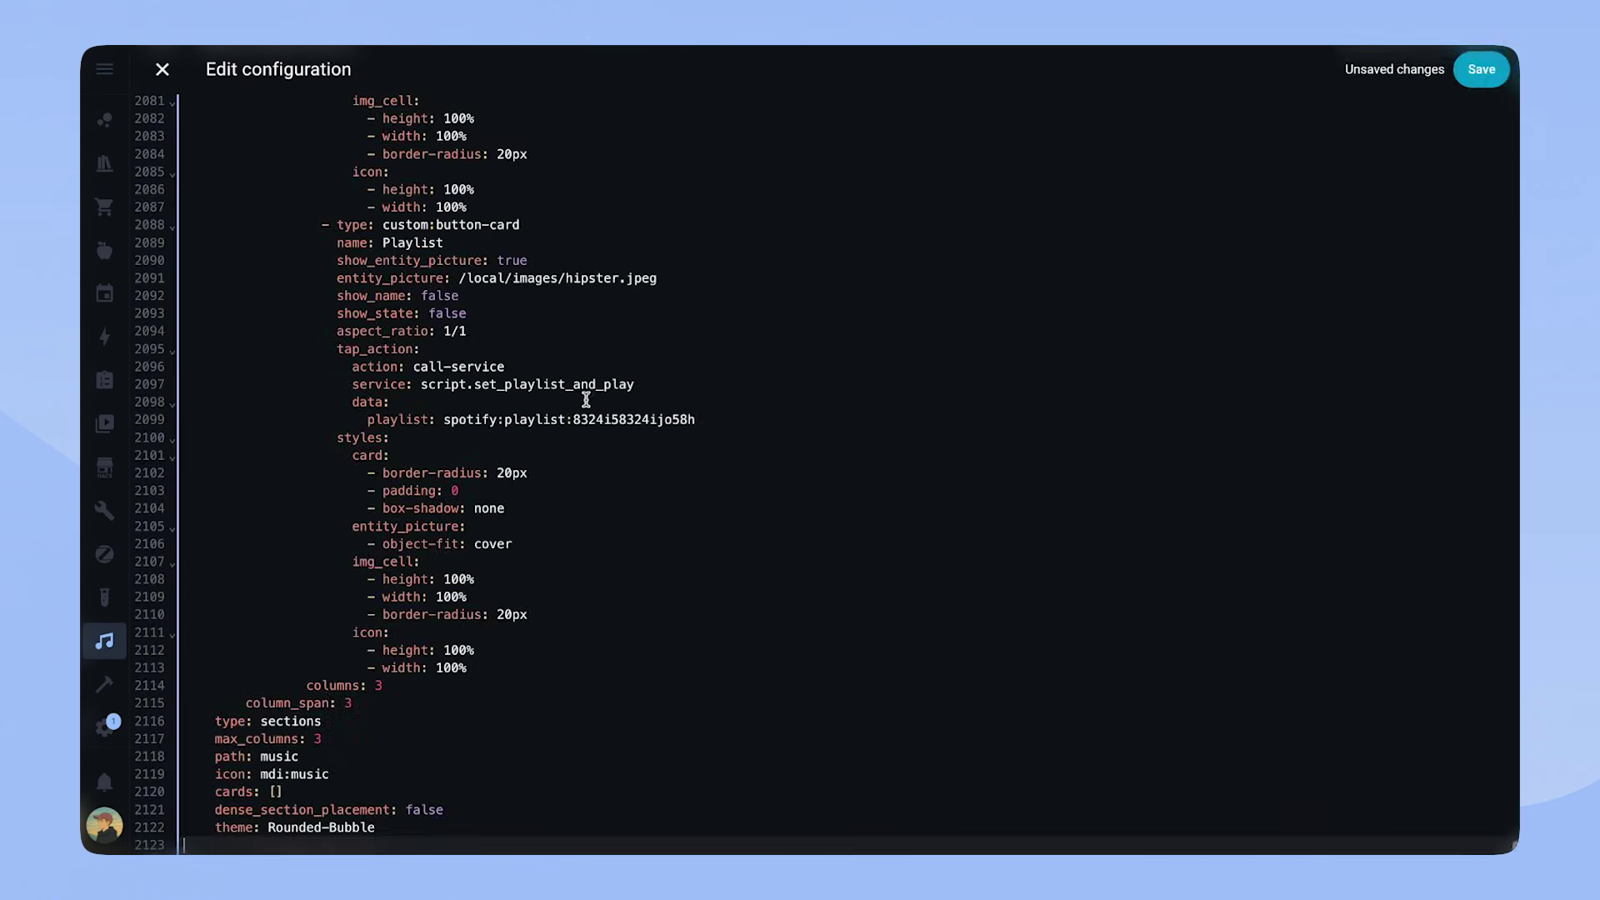
left_click(1483, 70)
left_click(163, 69)
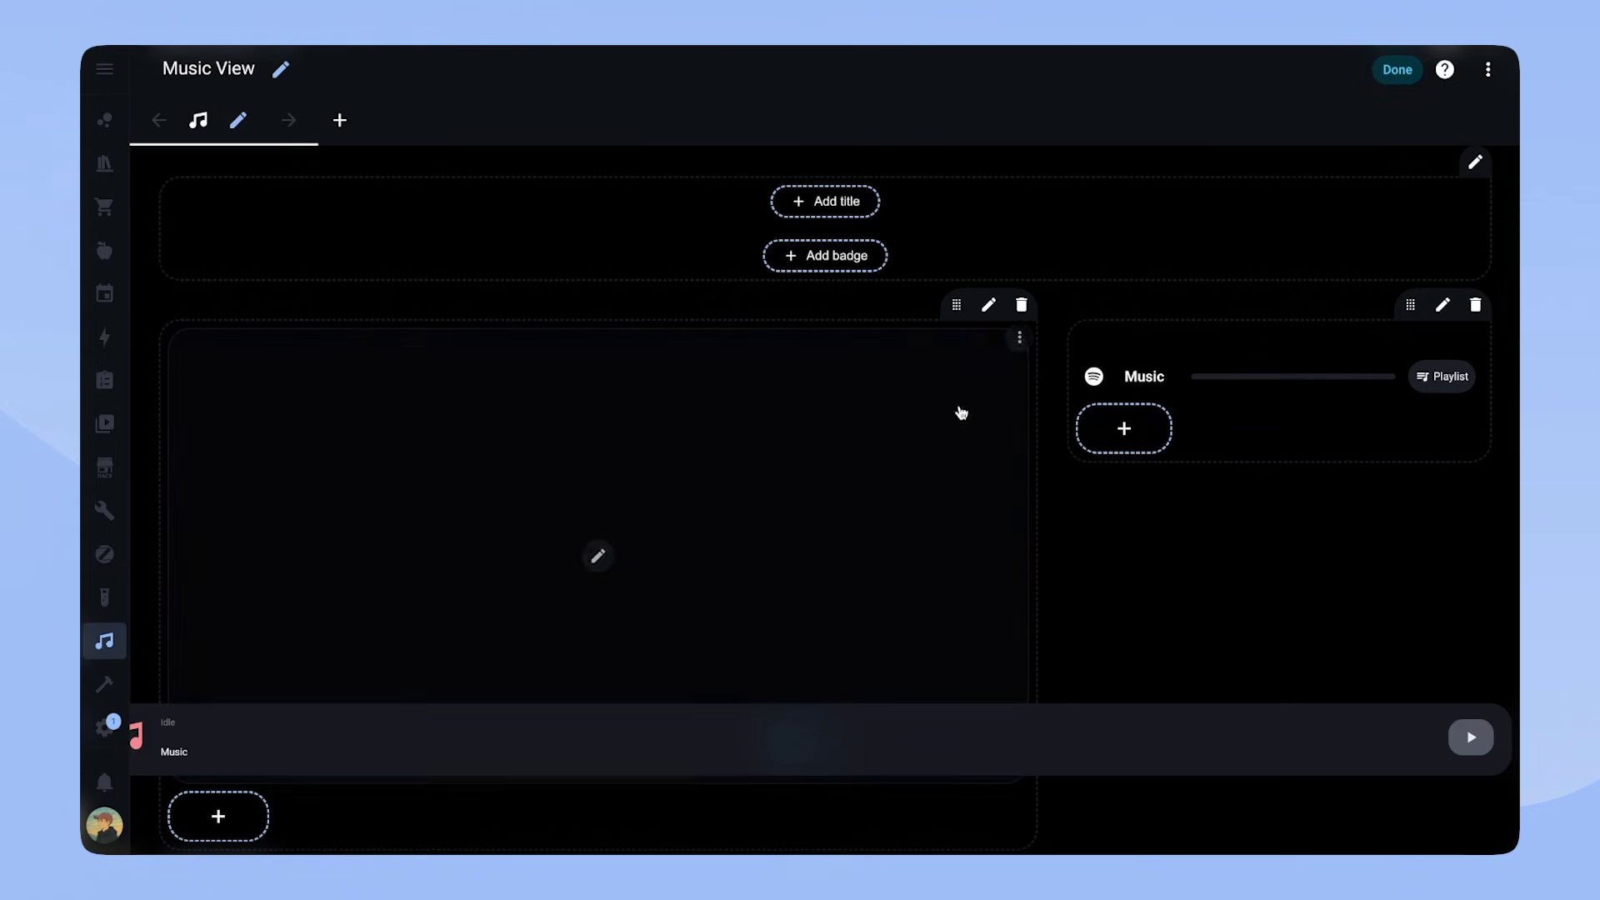
scroll(1184, 574, "down", 15)
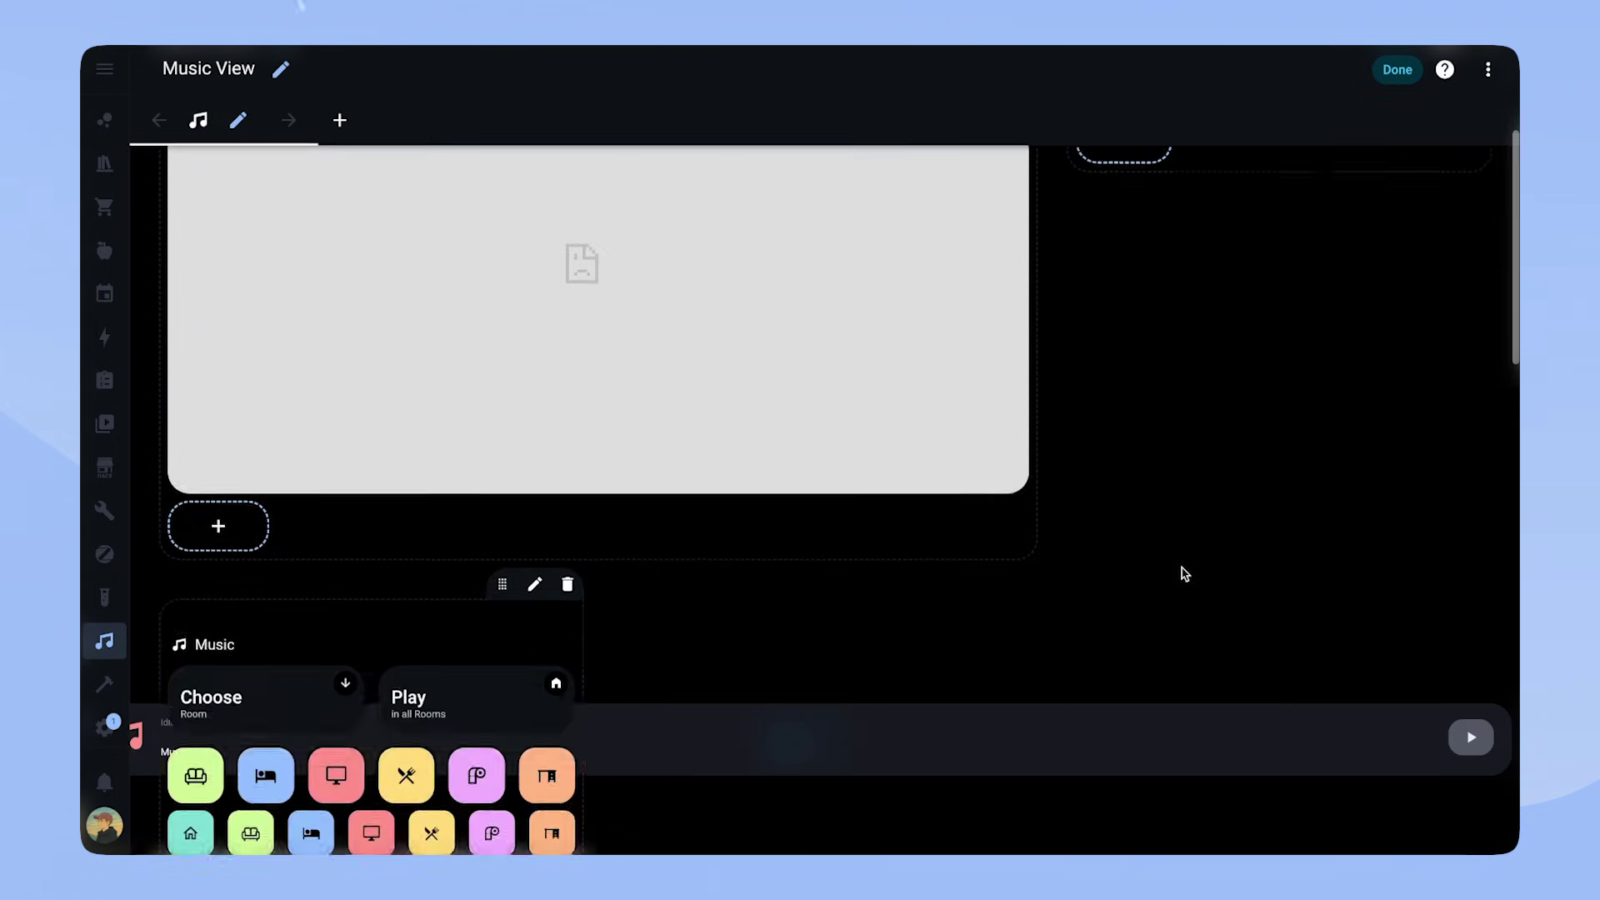
scroll(1182, 573, "down", 4)
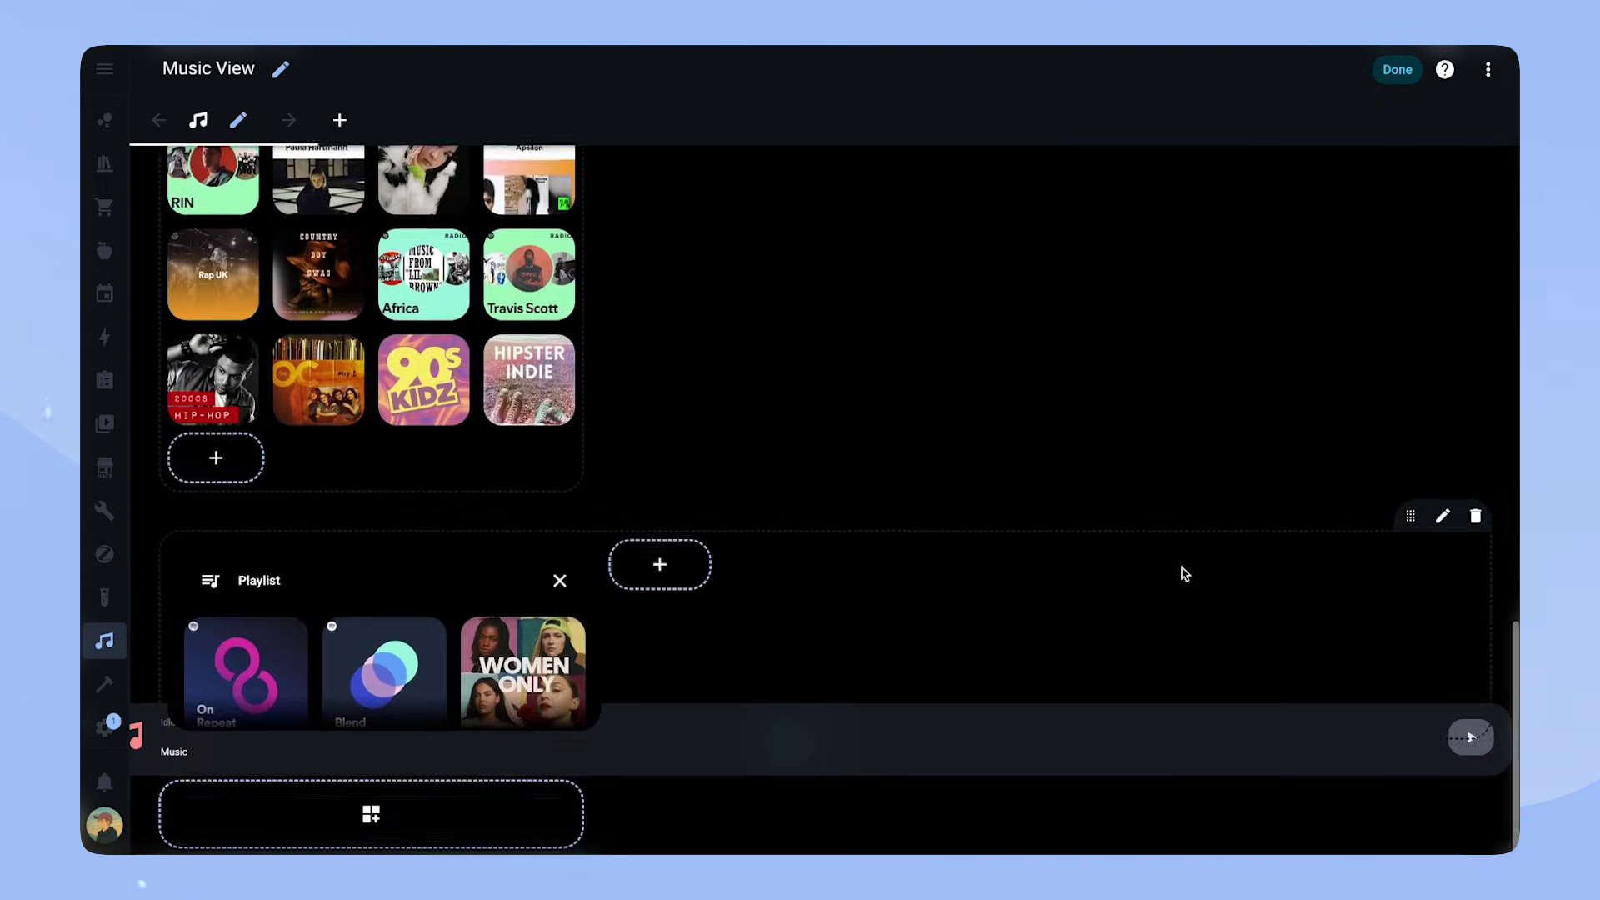
scroll(1065, 574, "up", 10)
scroll(1071, 577, "up", 8)
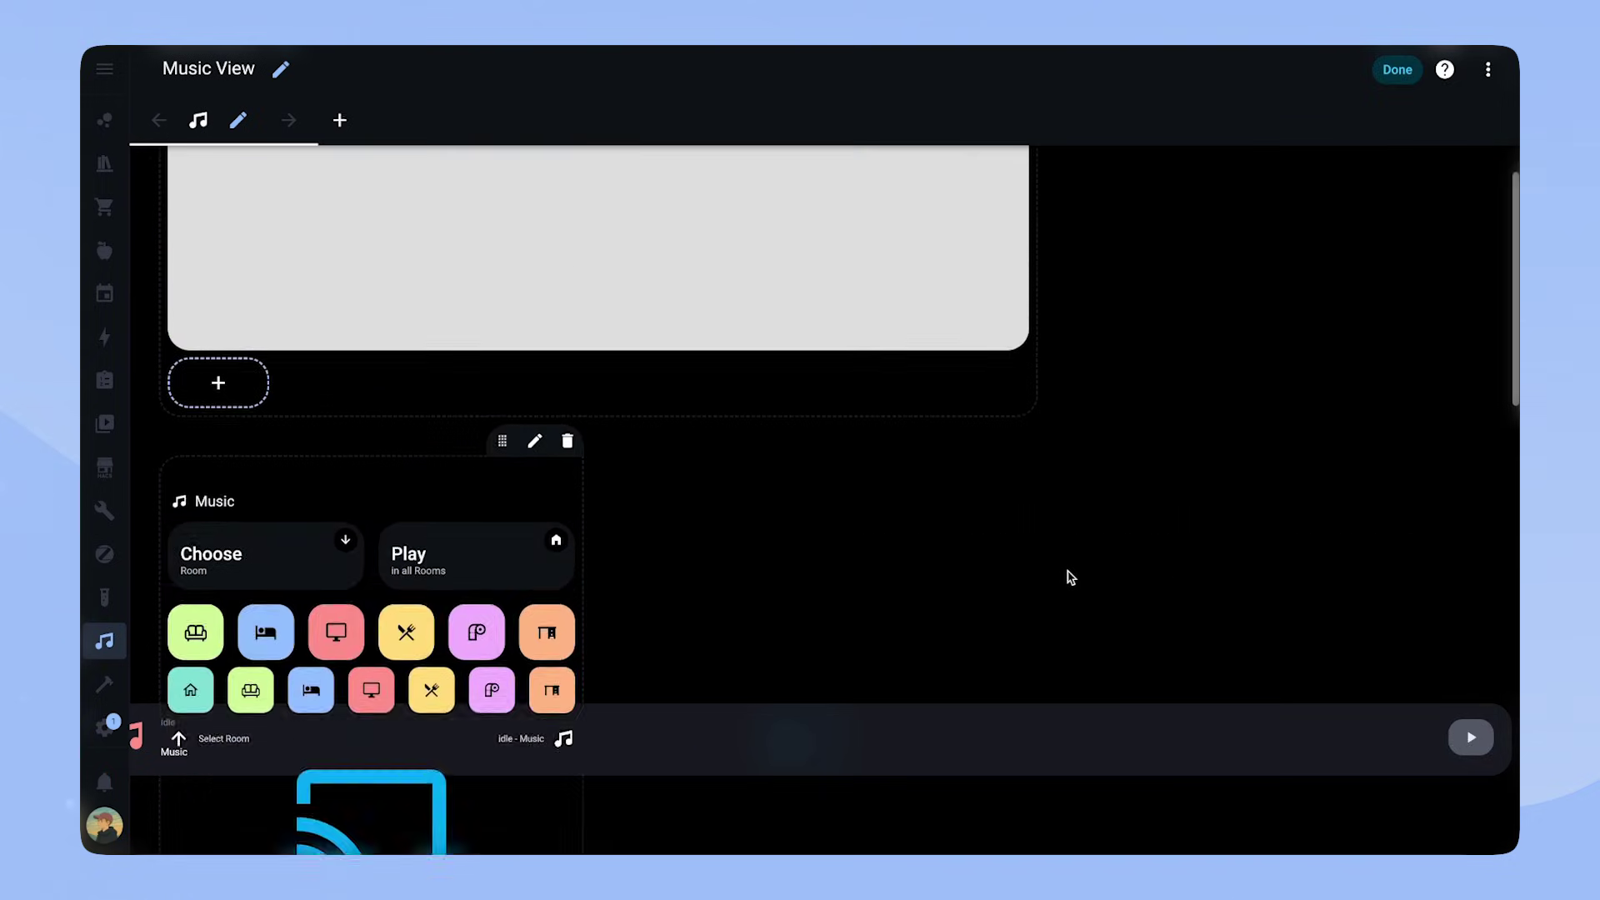
left_click(599, 557)
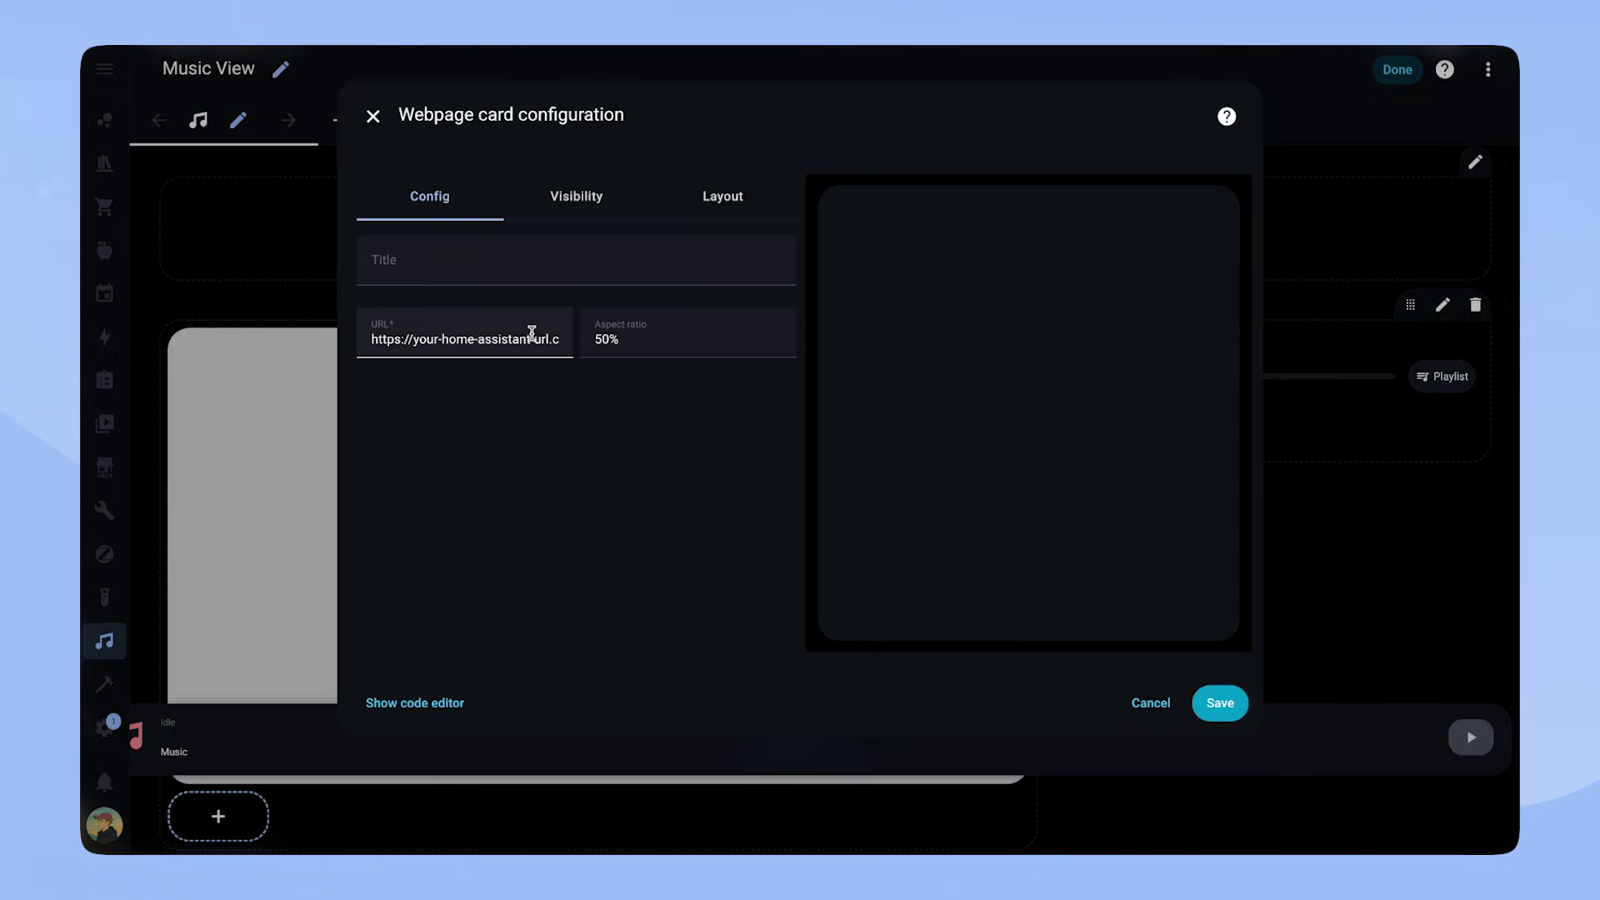
left_click(1171, 721)
scroll(1000, 600, "down", 5)
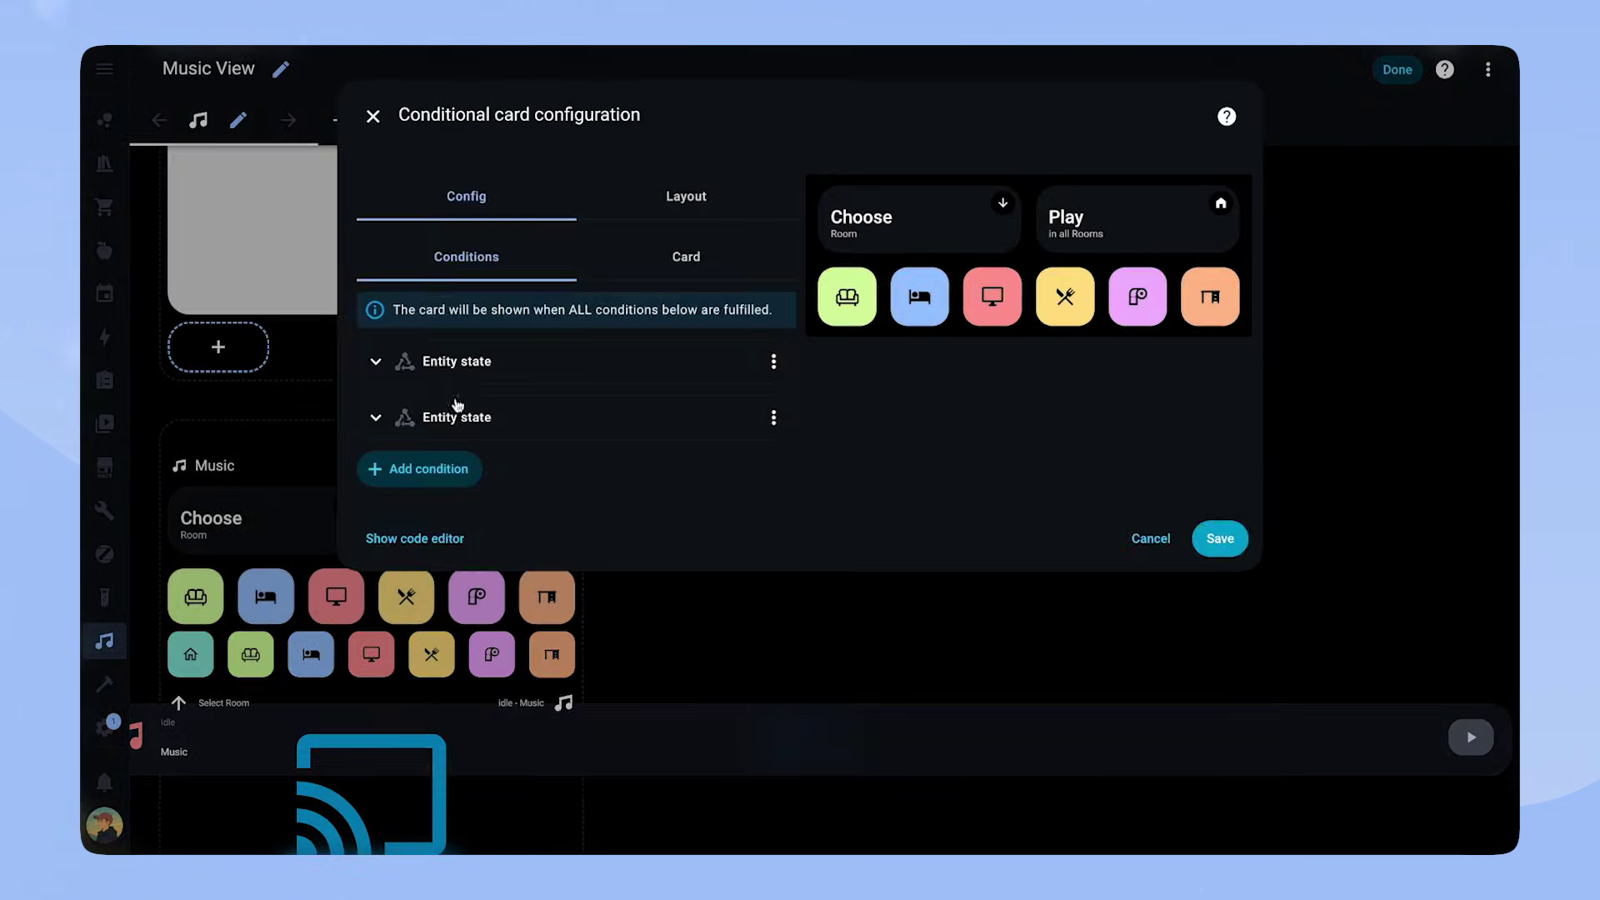
left_click(672, 256)
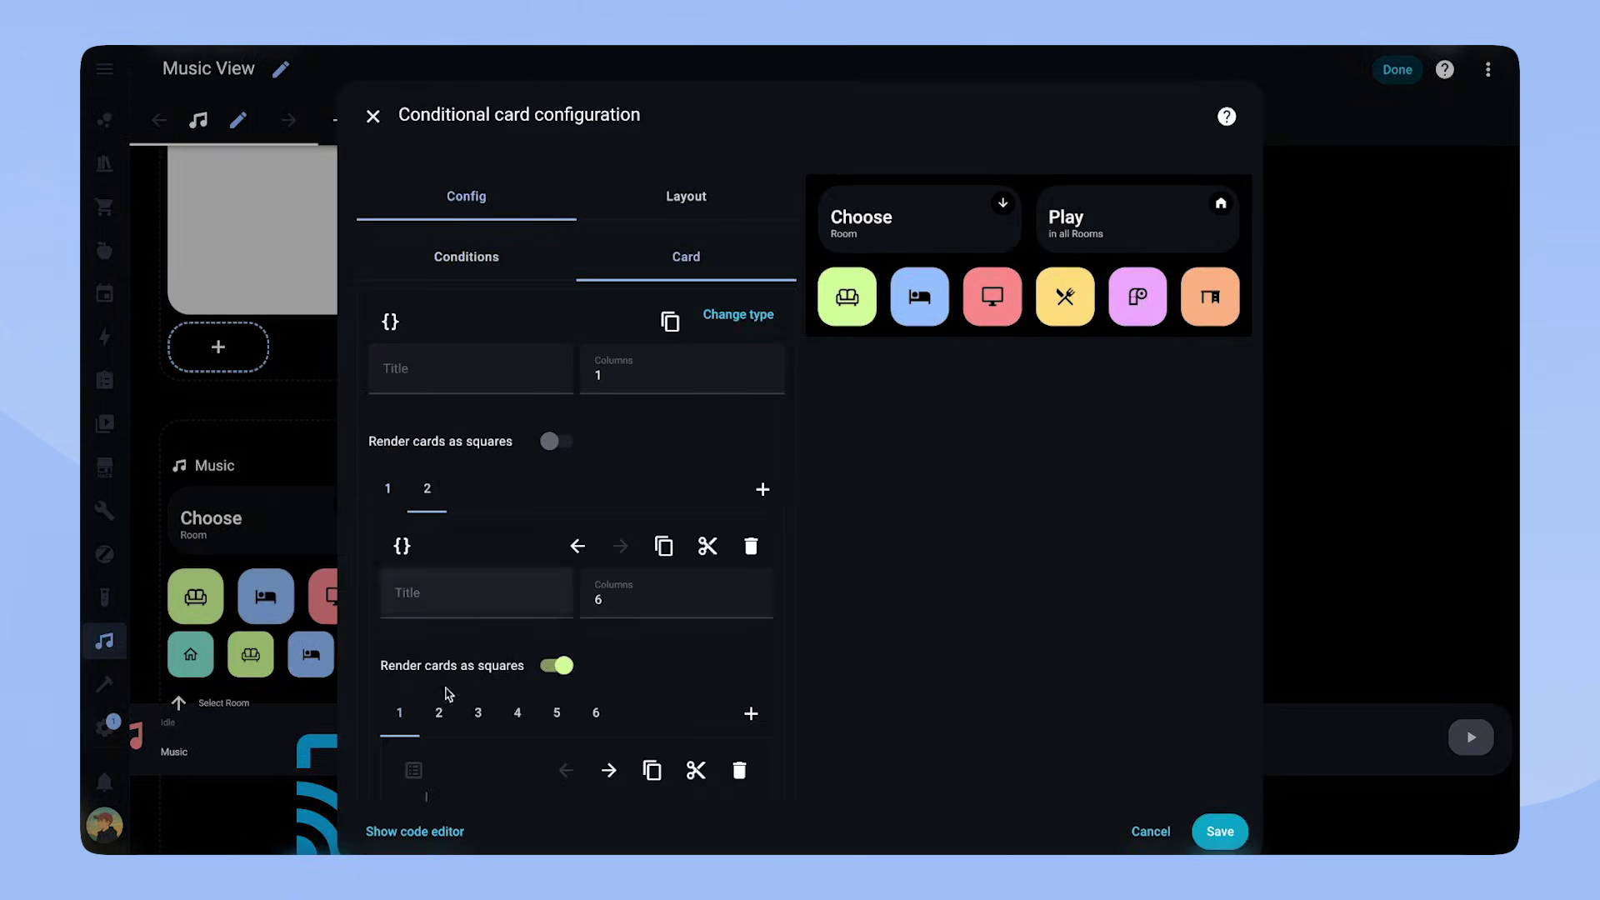
scroll(433, 617, "down", 3)
left_click_drag(495, 600, 691, 600)
left_click(682, 670)
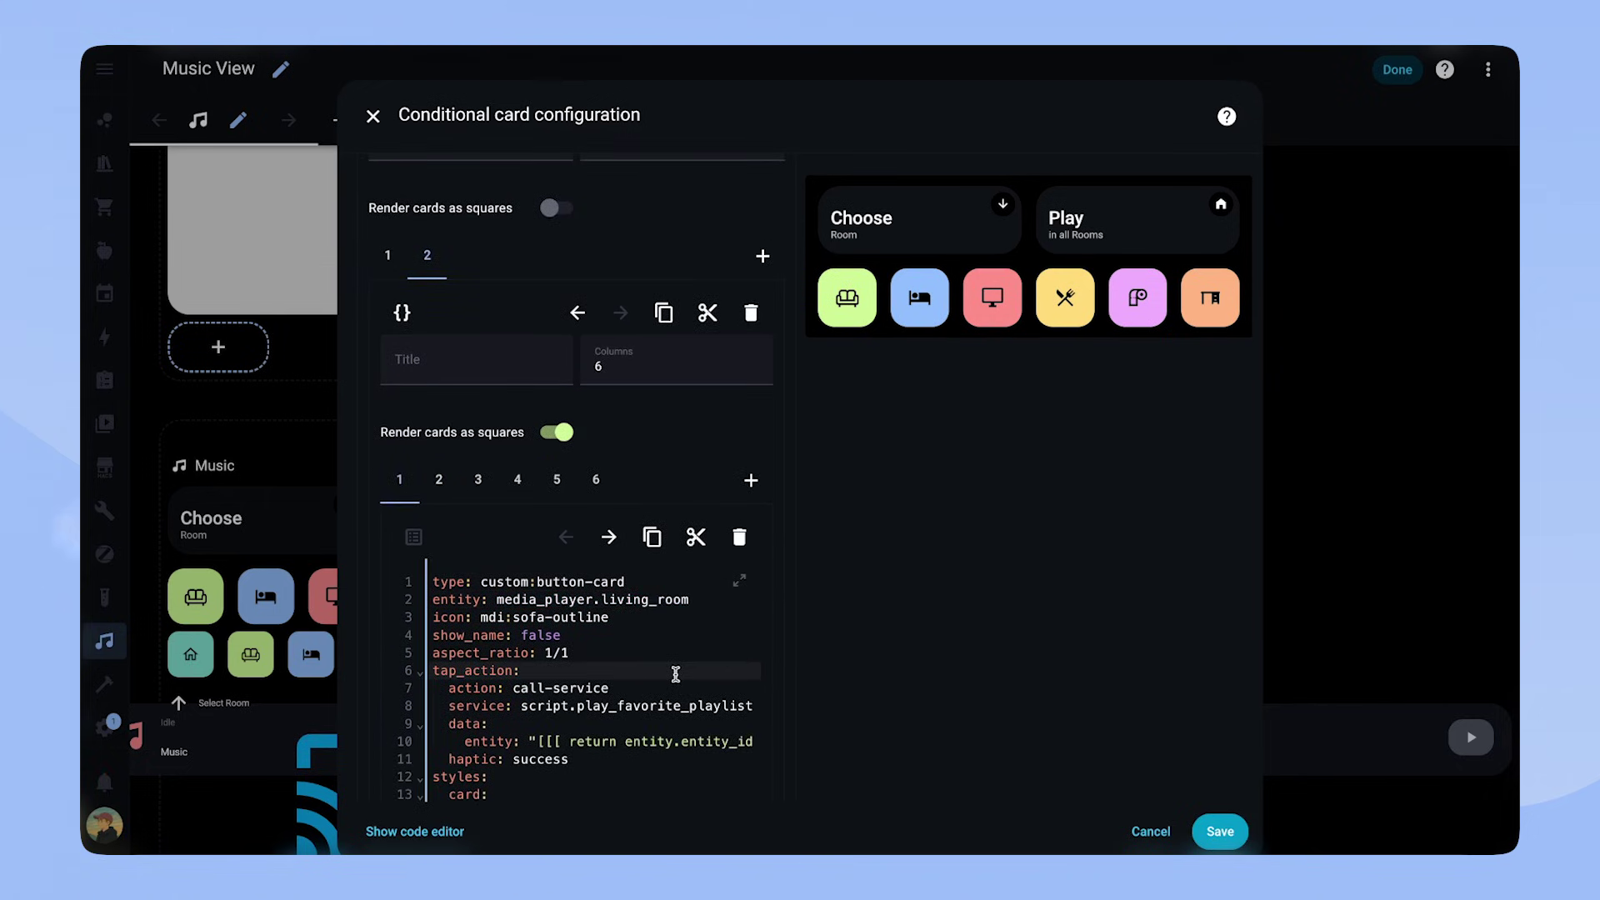
left_click(1132, 833)
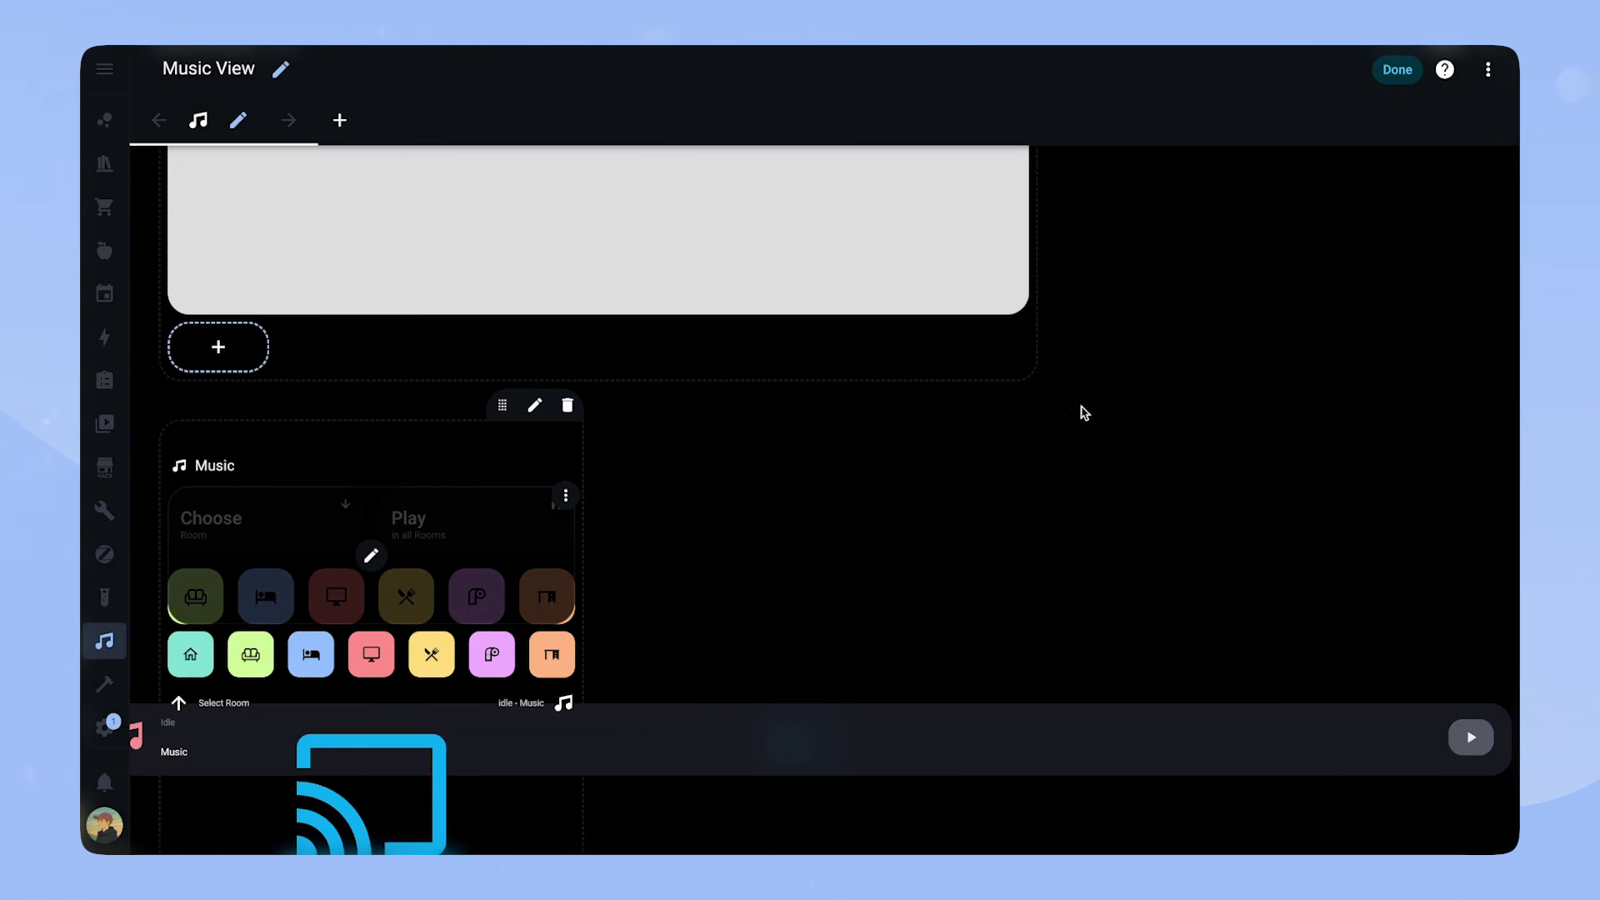